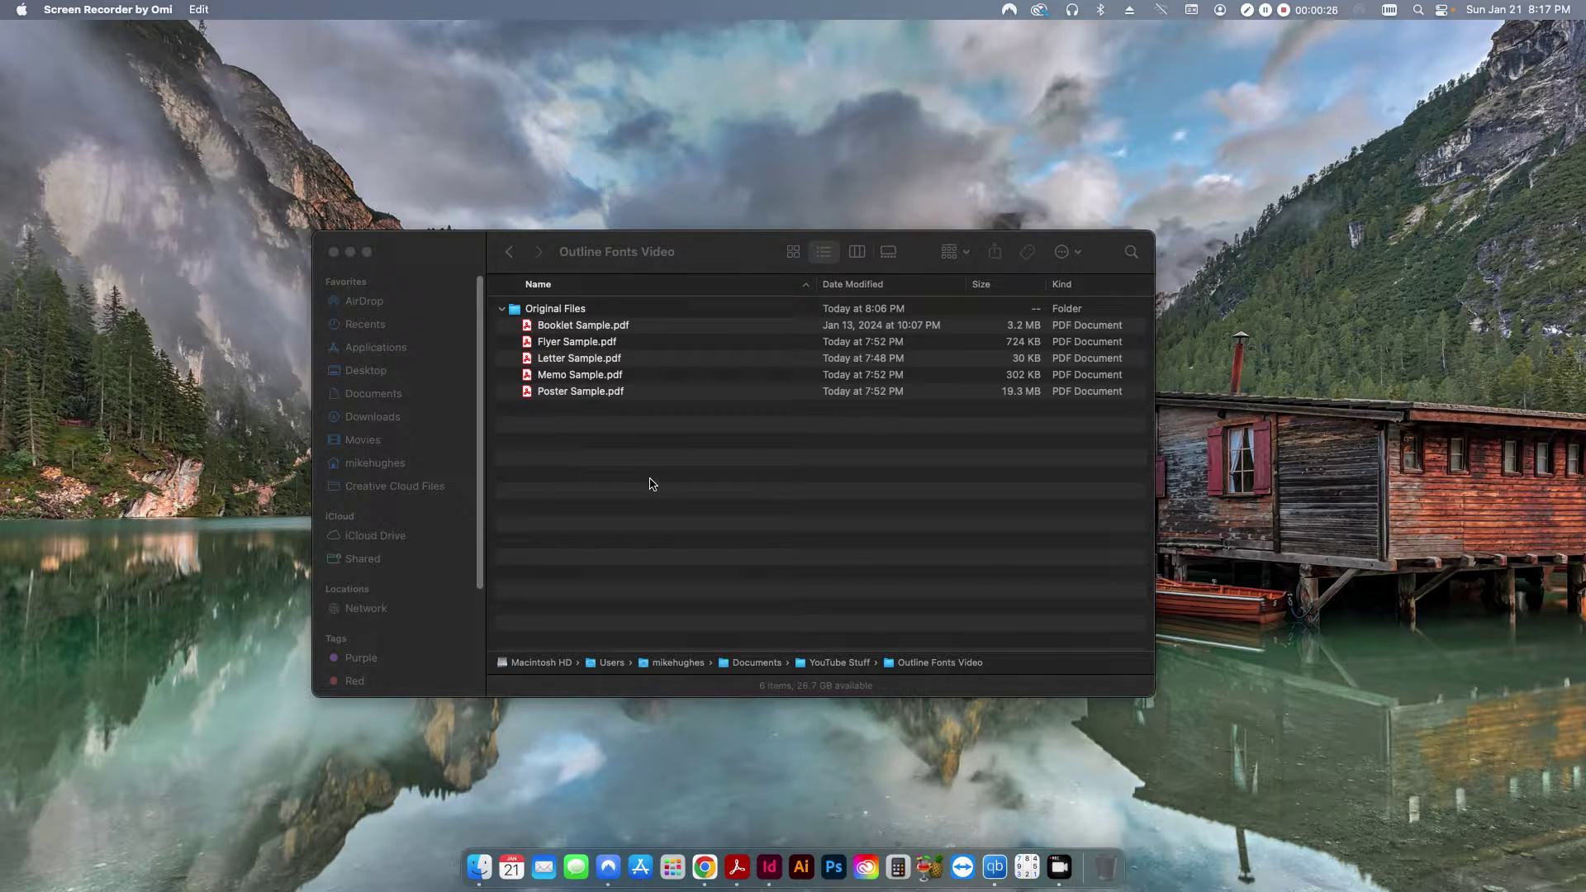
- Open Memo Sample.pdf and test-select its letter text from the greeting down to the sender's block, then clear the selection
double_click(576, 378)
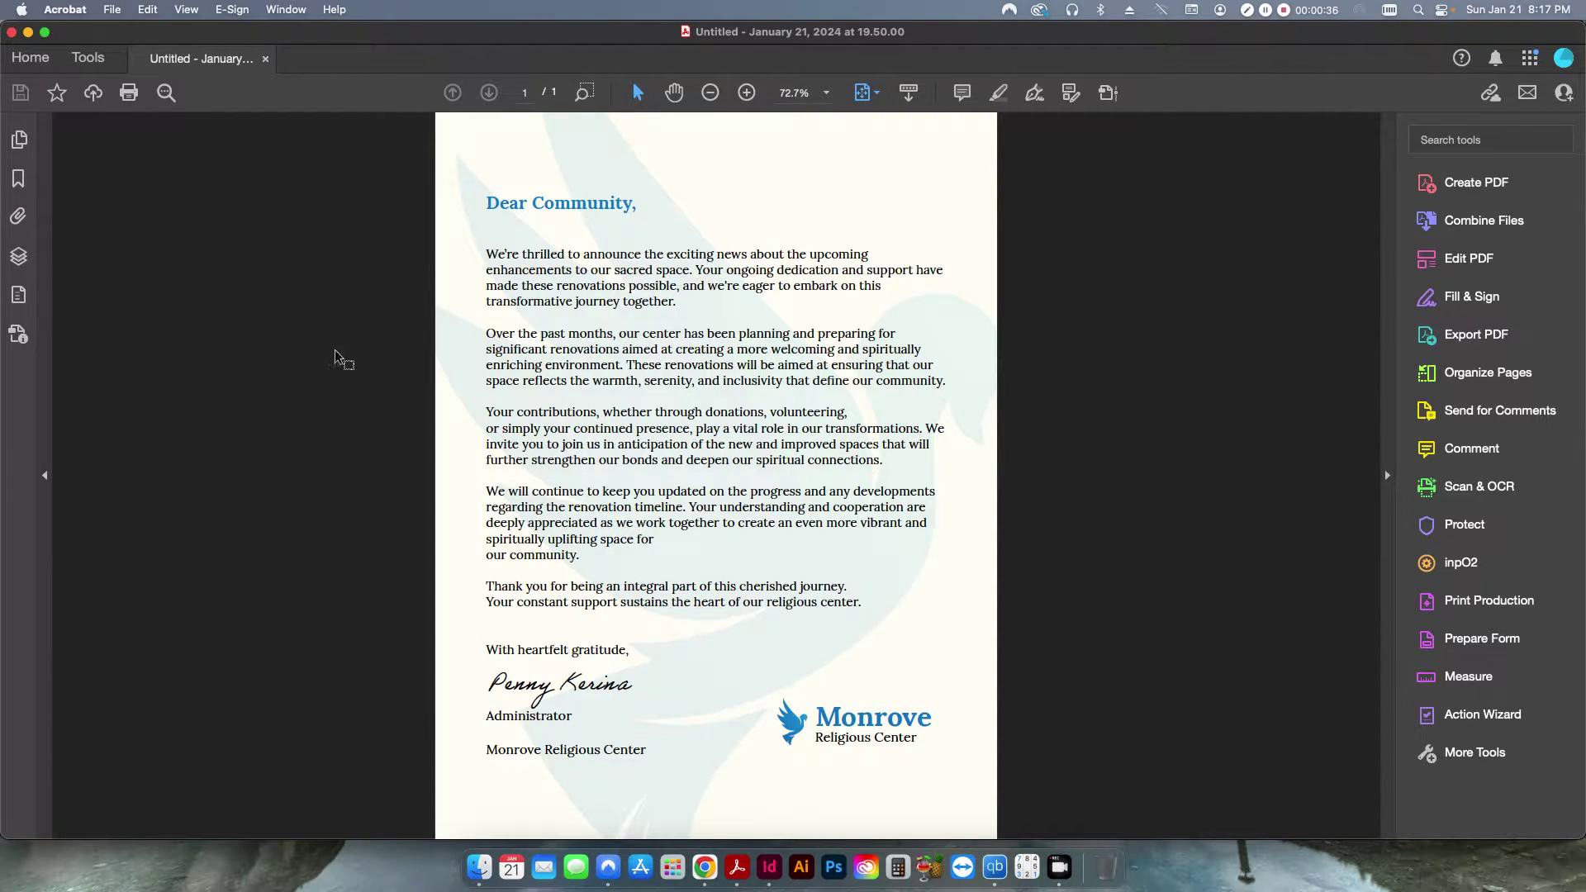
drag(487, 200, 842, 651)
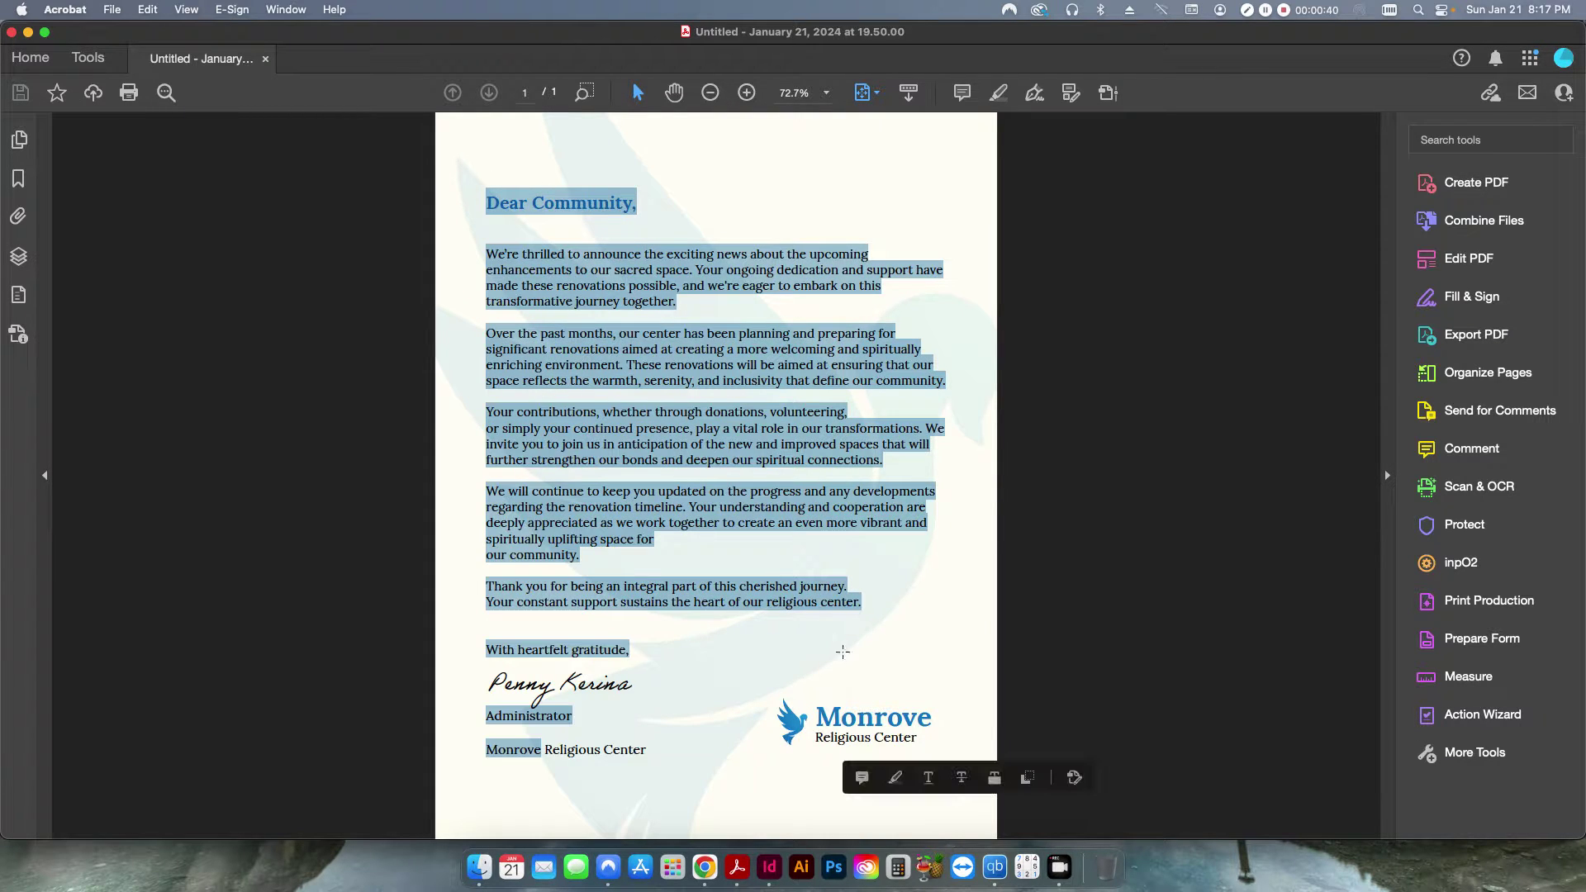
click(542, 470)
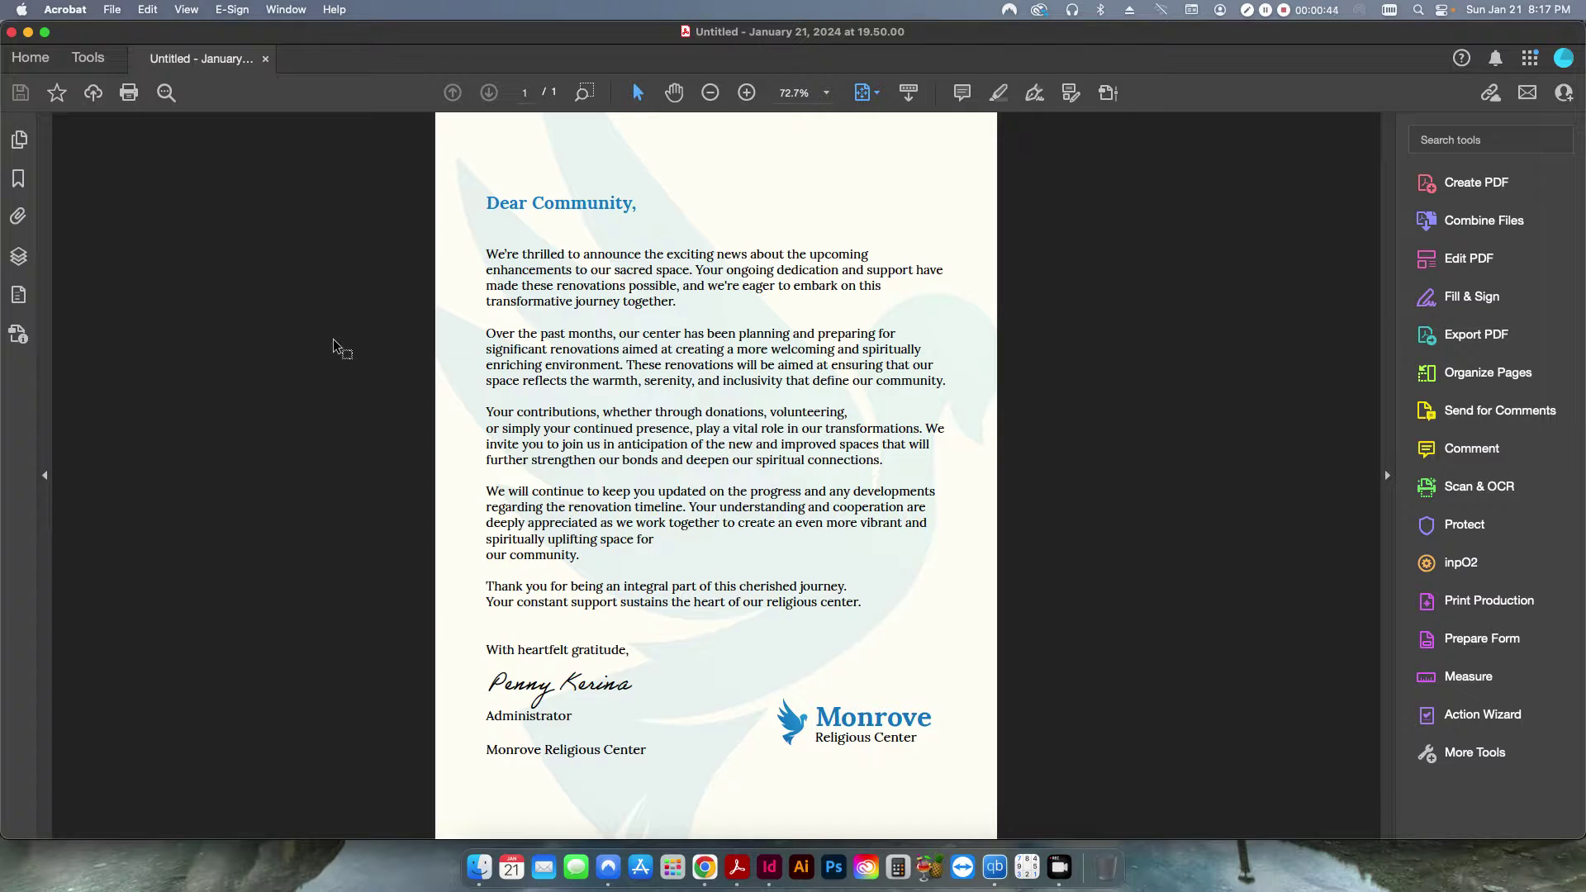
- Display the memo's content structure and expand it to the objects on Page 1
click(39, 485)
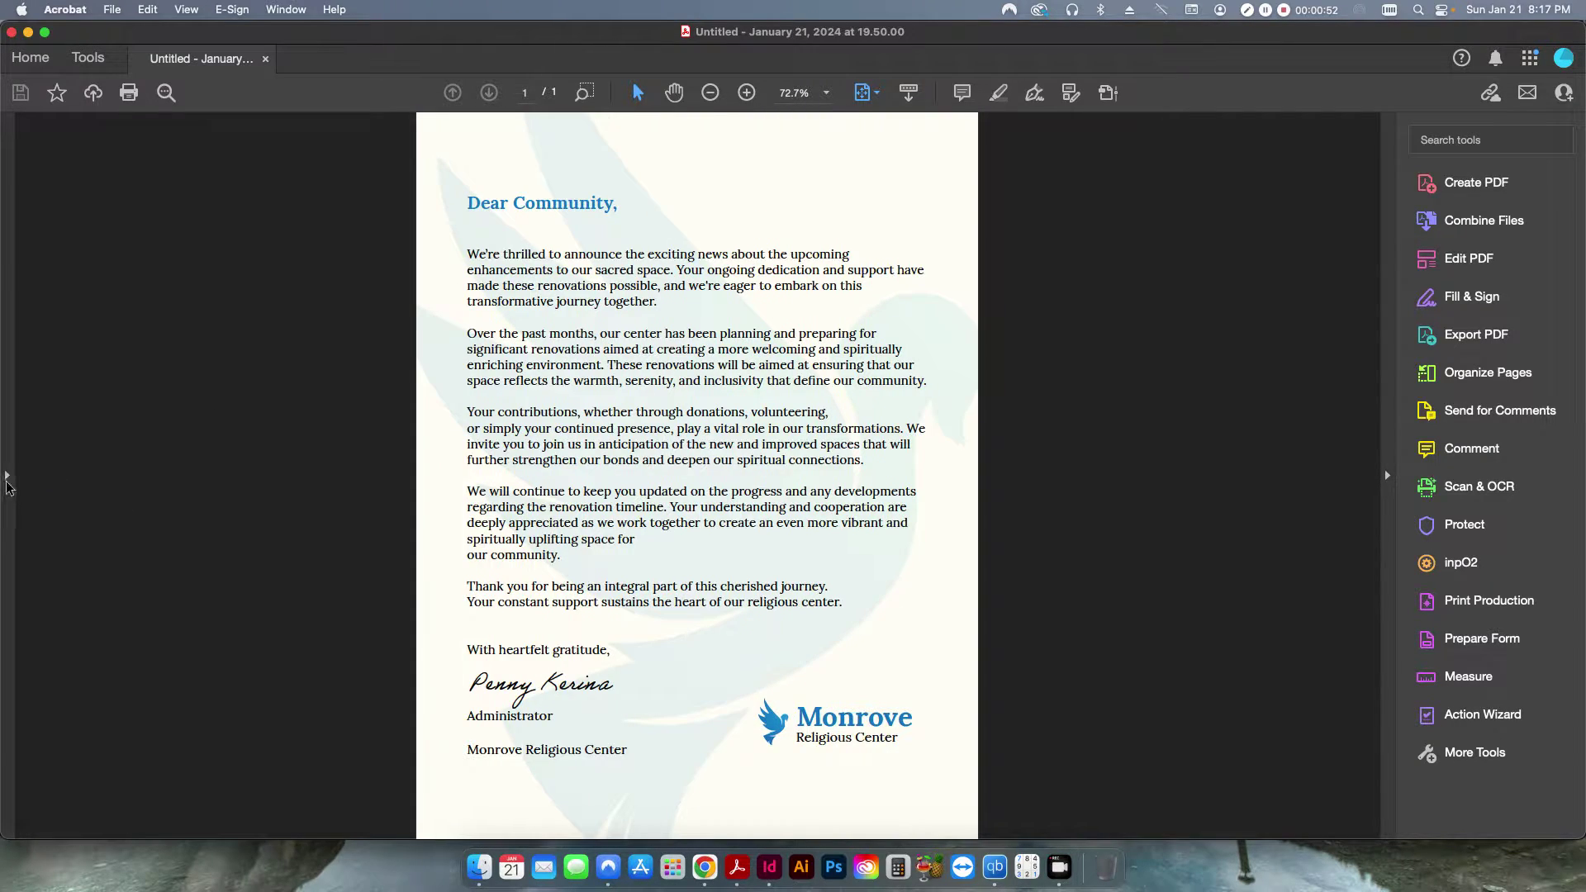
click(7, 477)
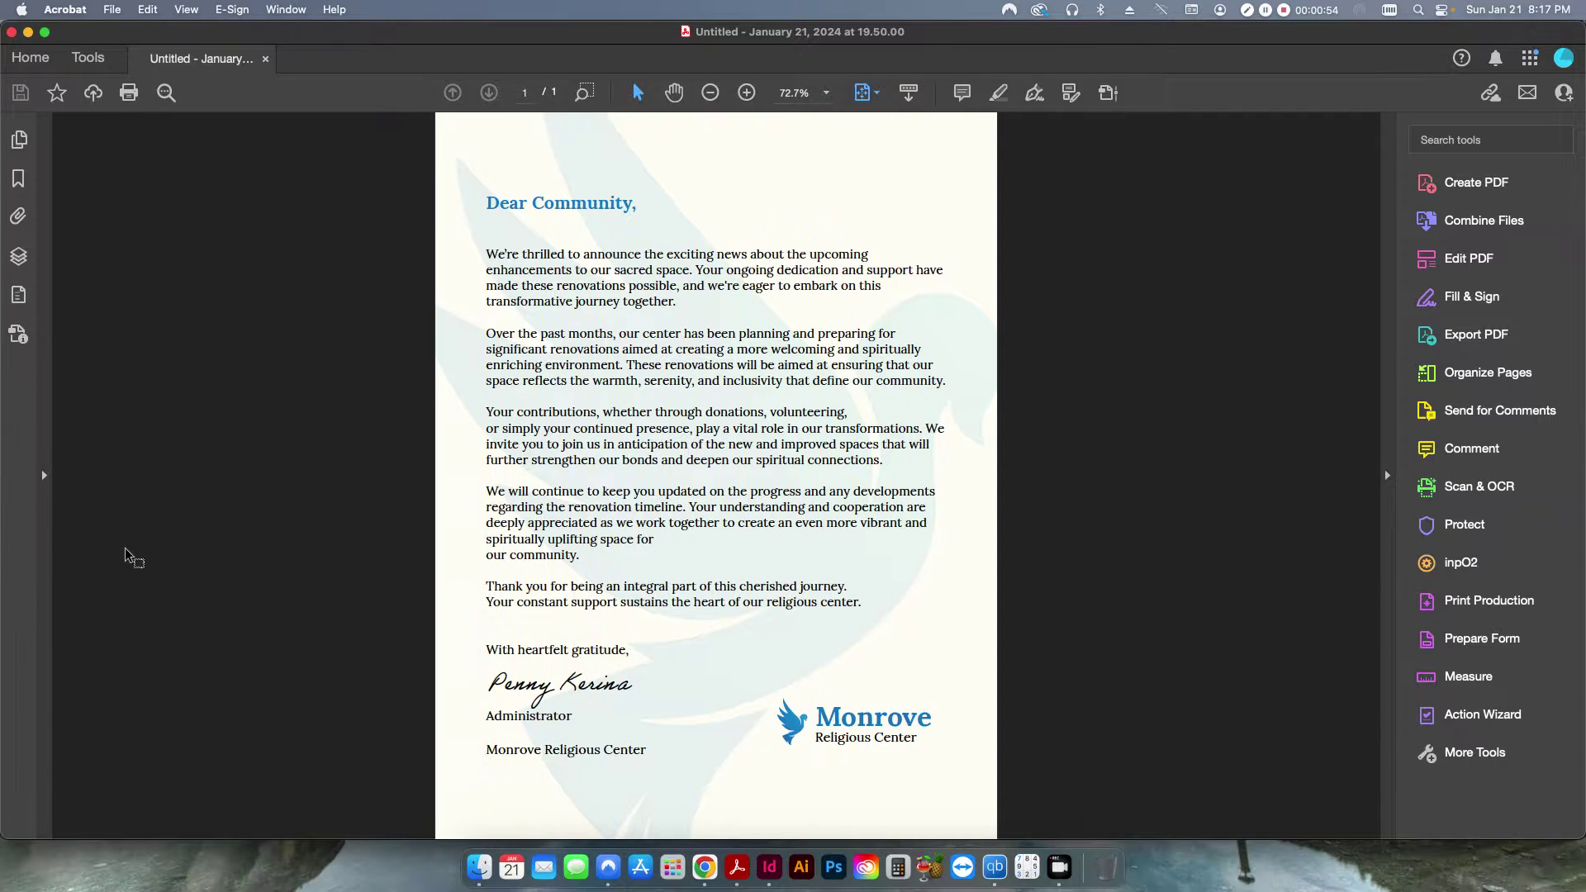
click(21, 389)
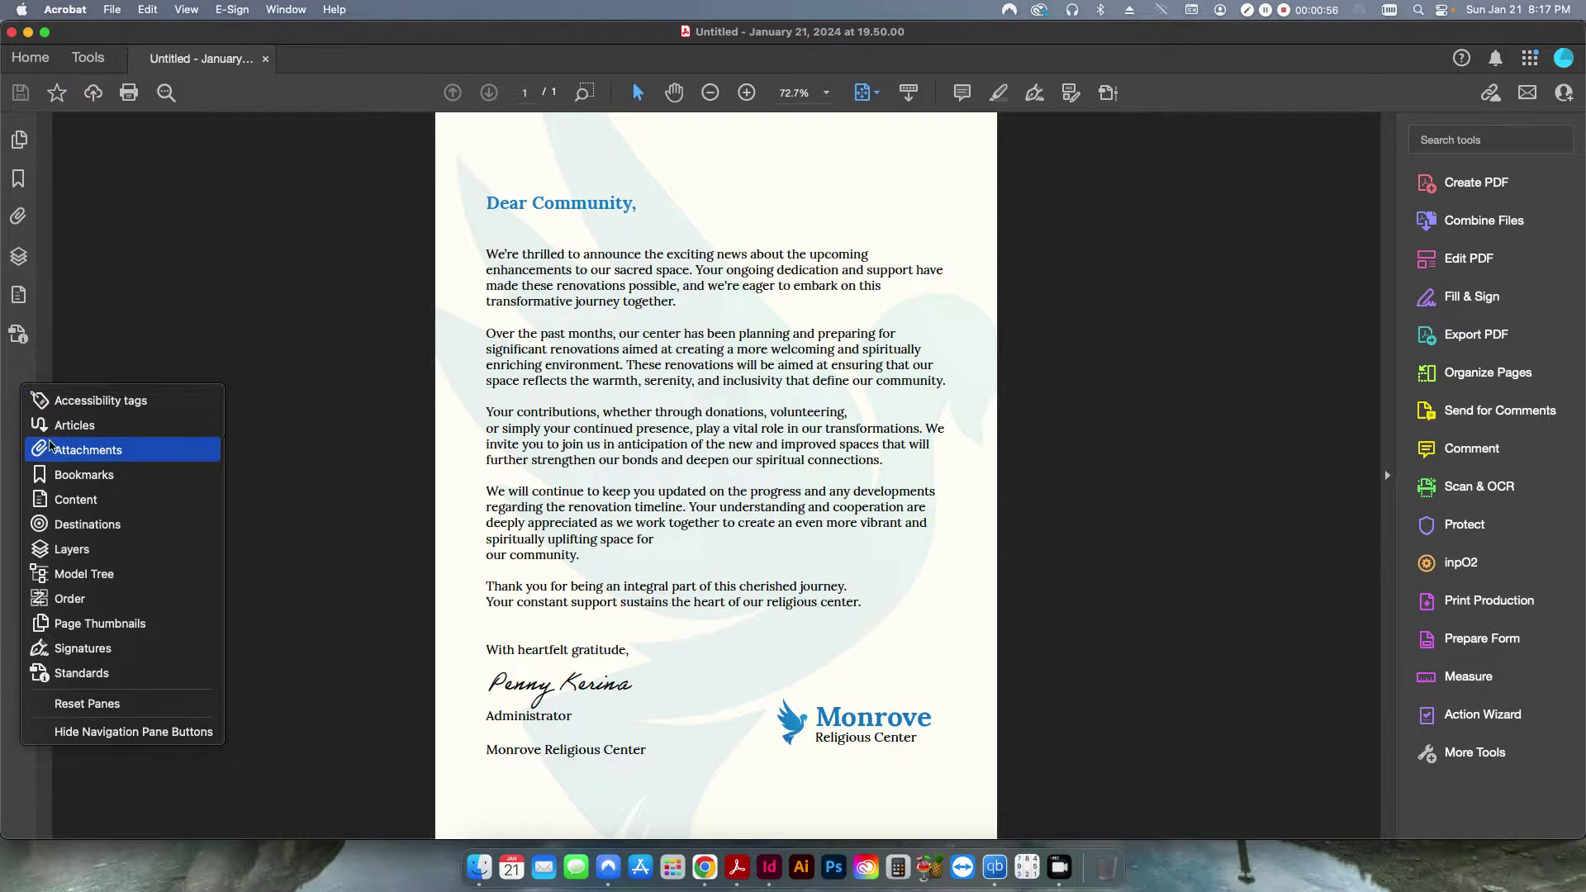
click(87, 502)
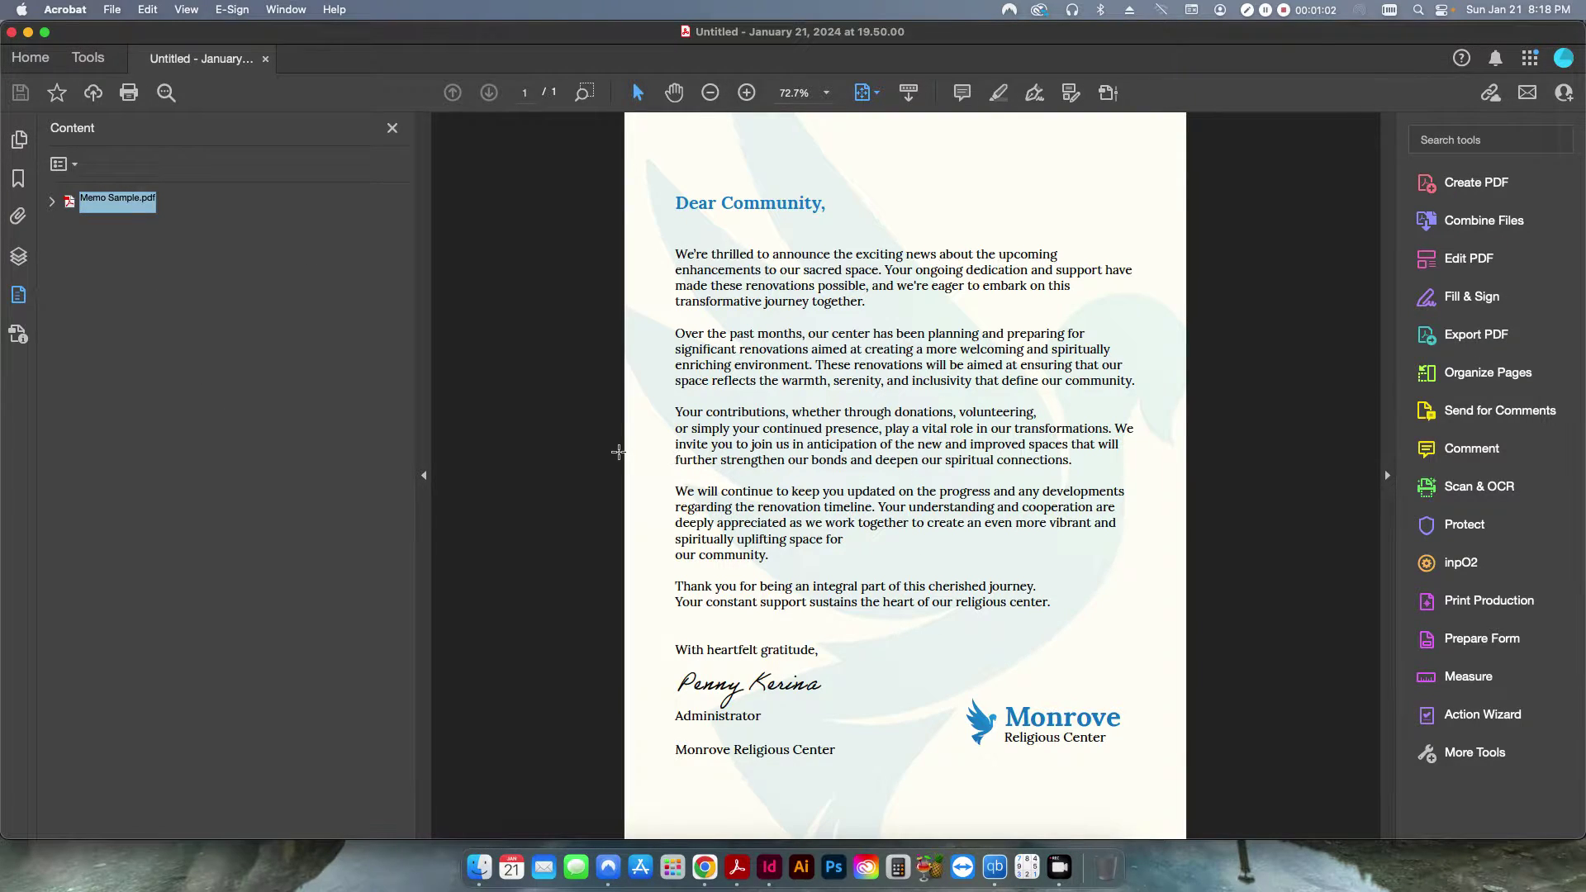
click(52, 201)
click(66, 226)
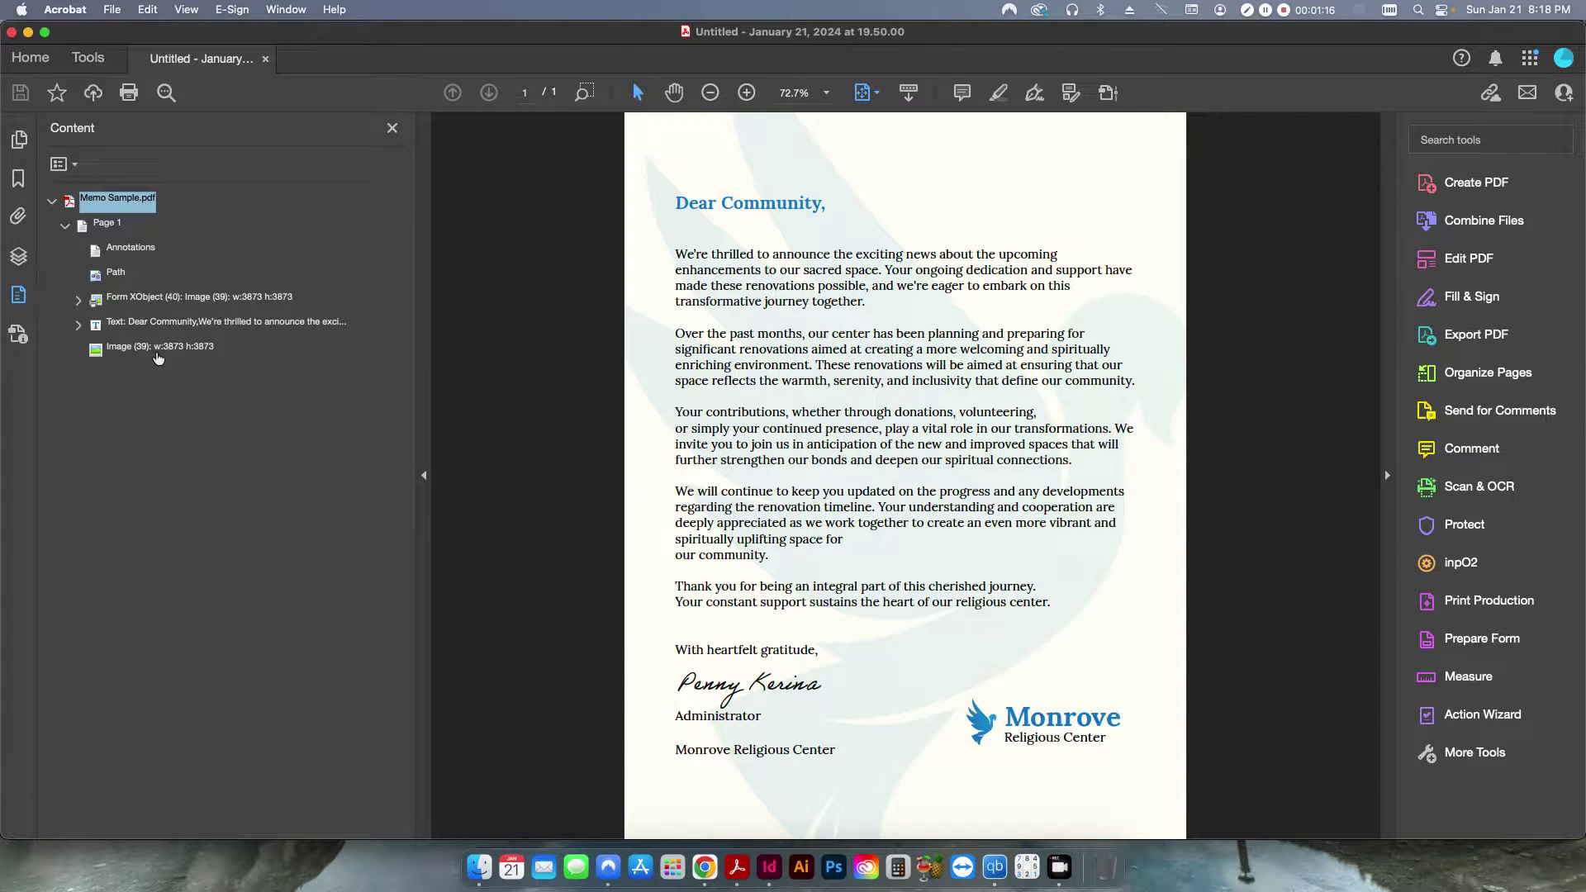
- Highlight the memo's text object on the page and look through its individual text fragments
click(127, 327)
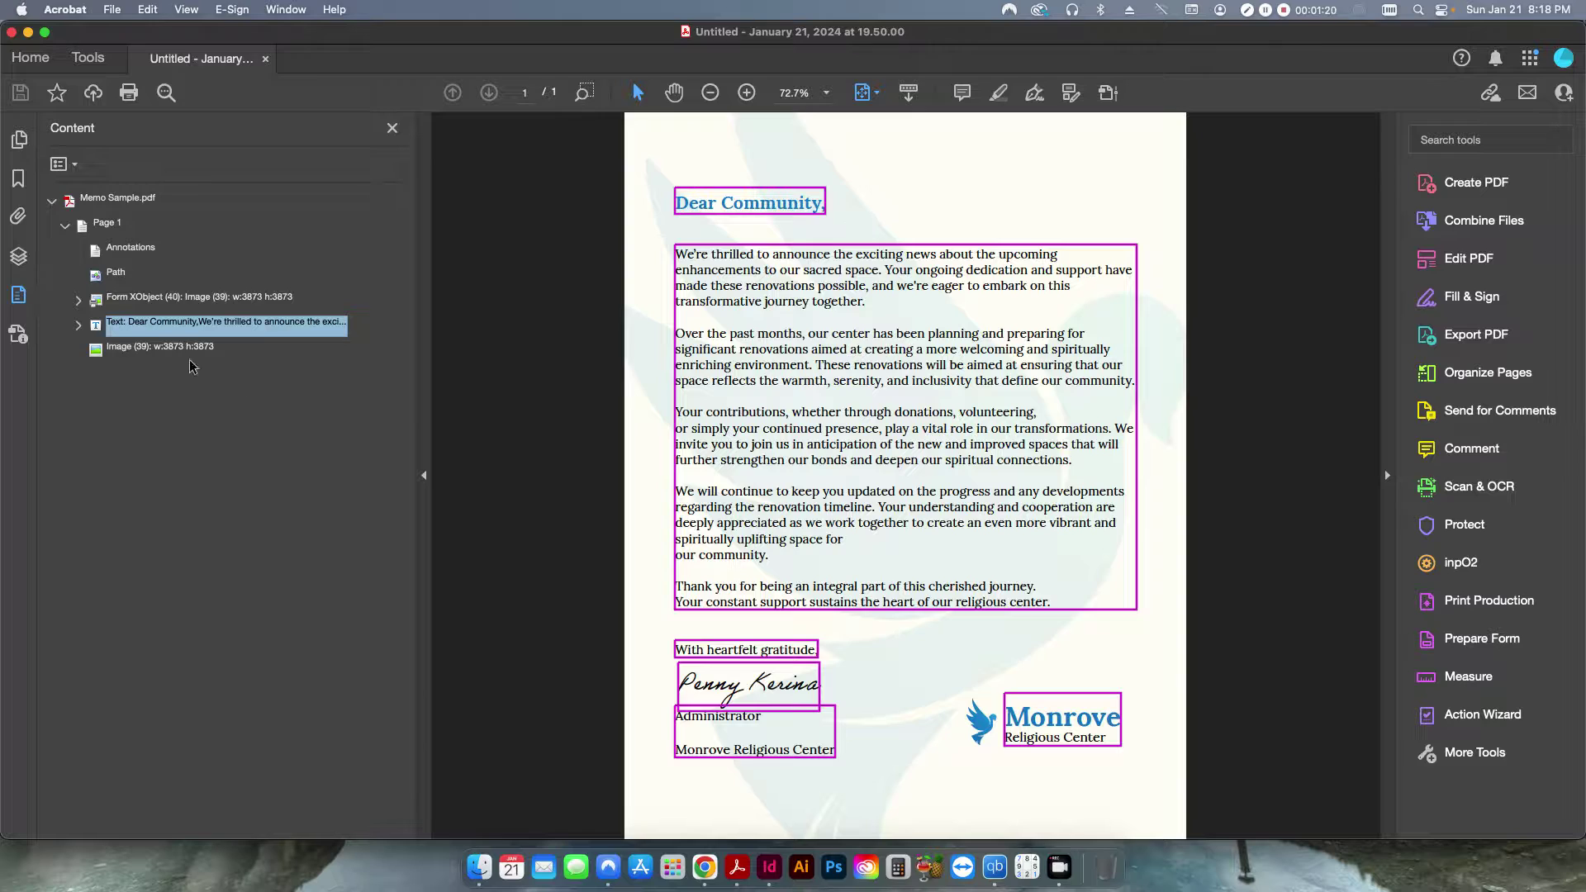
click(79, 325)
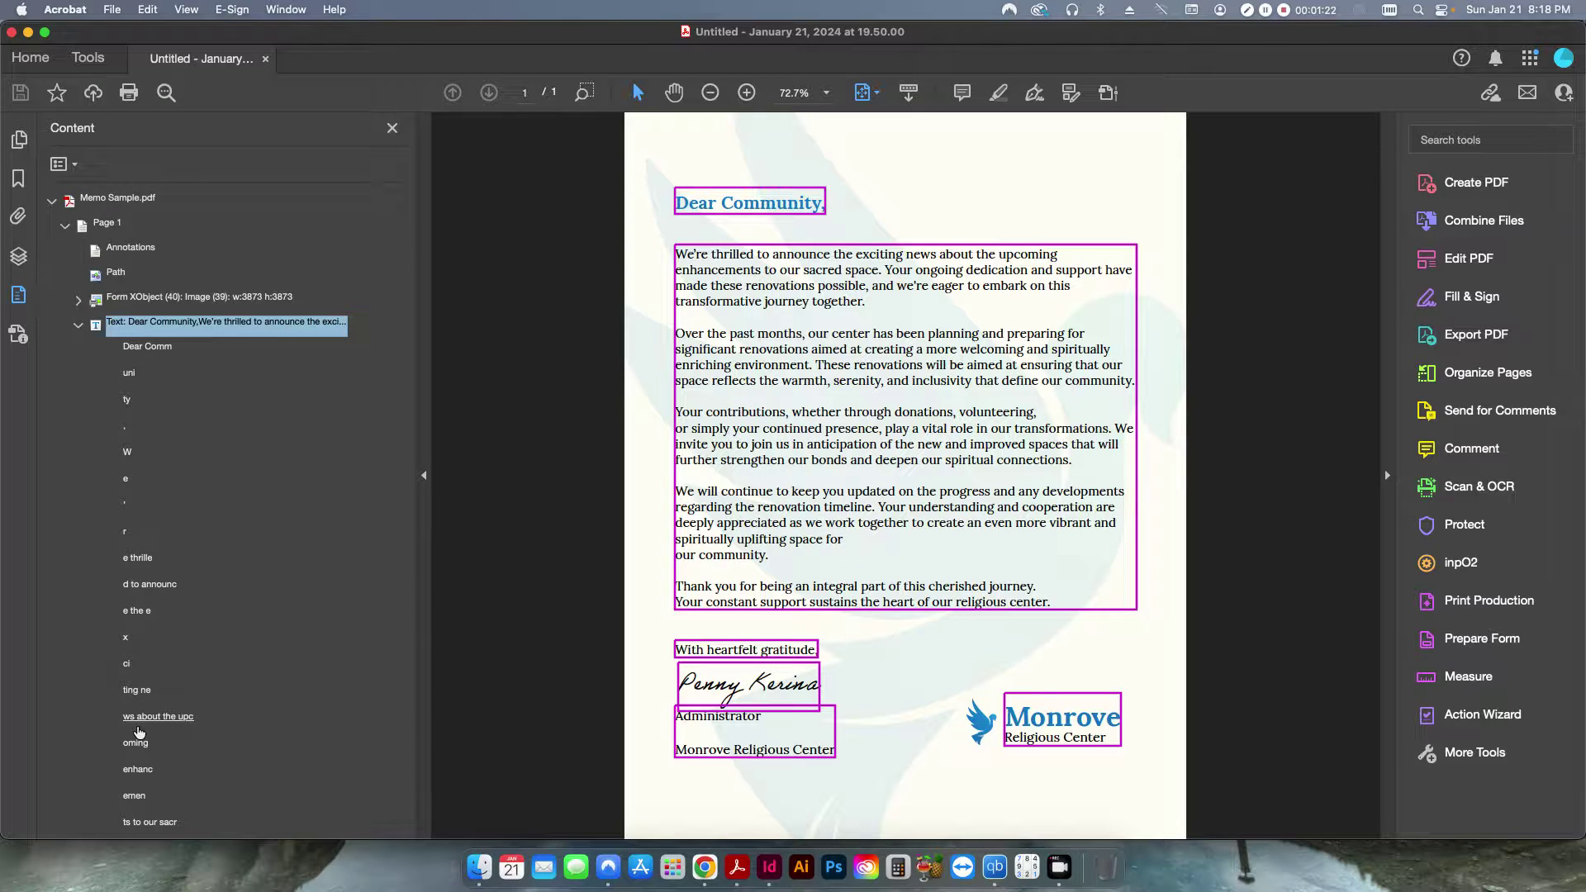
scroll(140, 725, down, 15)
scroll(142, 726, up, 15)
click(78, 325)
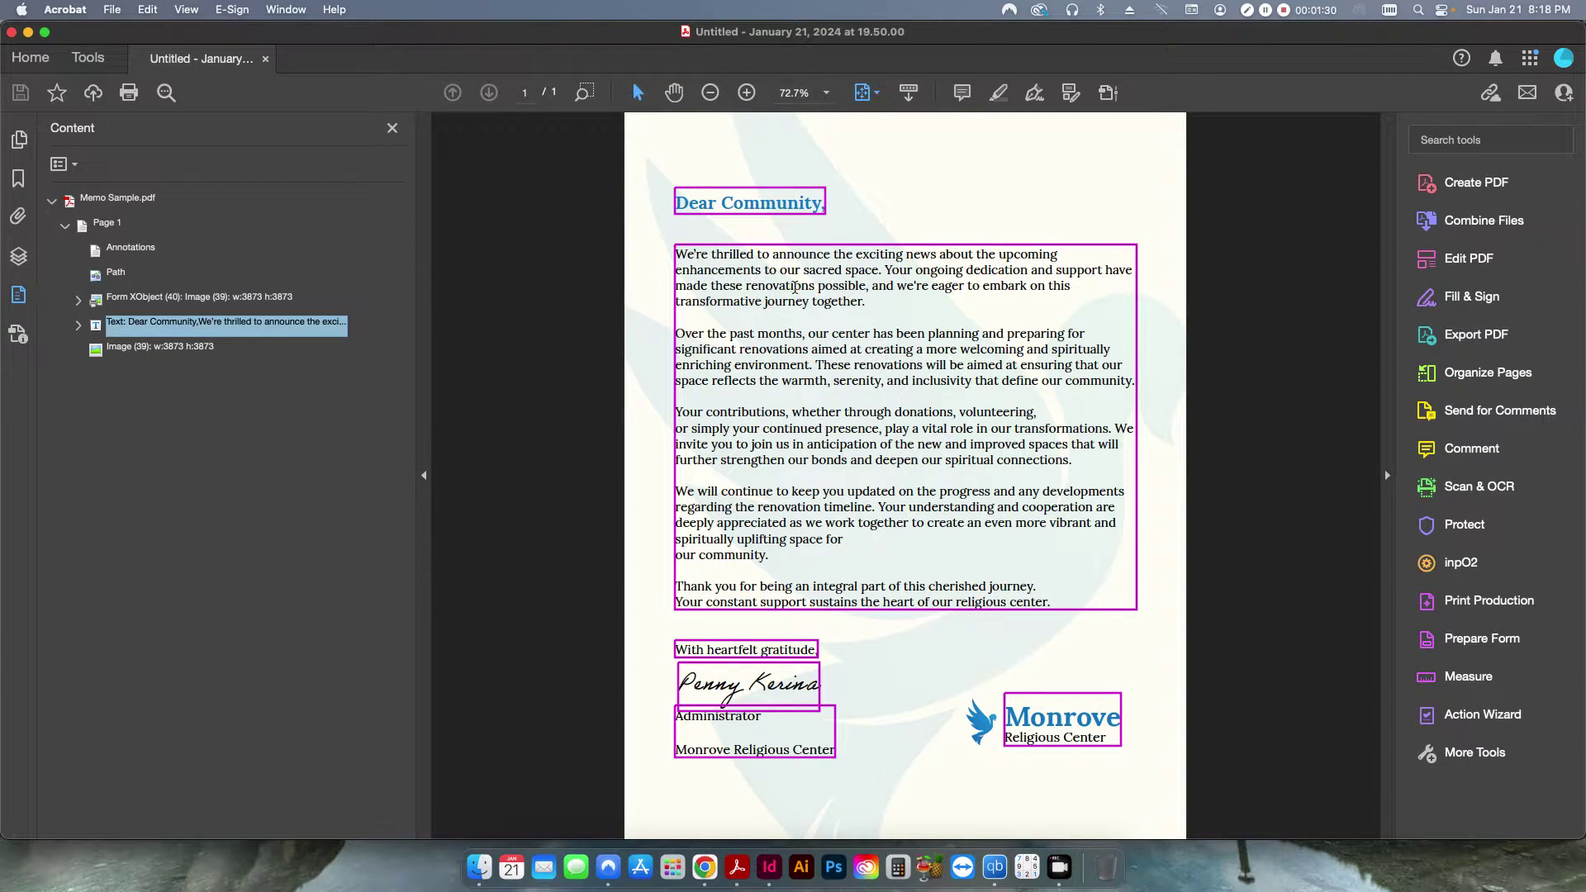
- Step through the memo's path, form XObject, text and image objects to locate each on the page, and hide the content structure
click(115, 272)
click(166, 298)
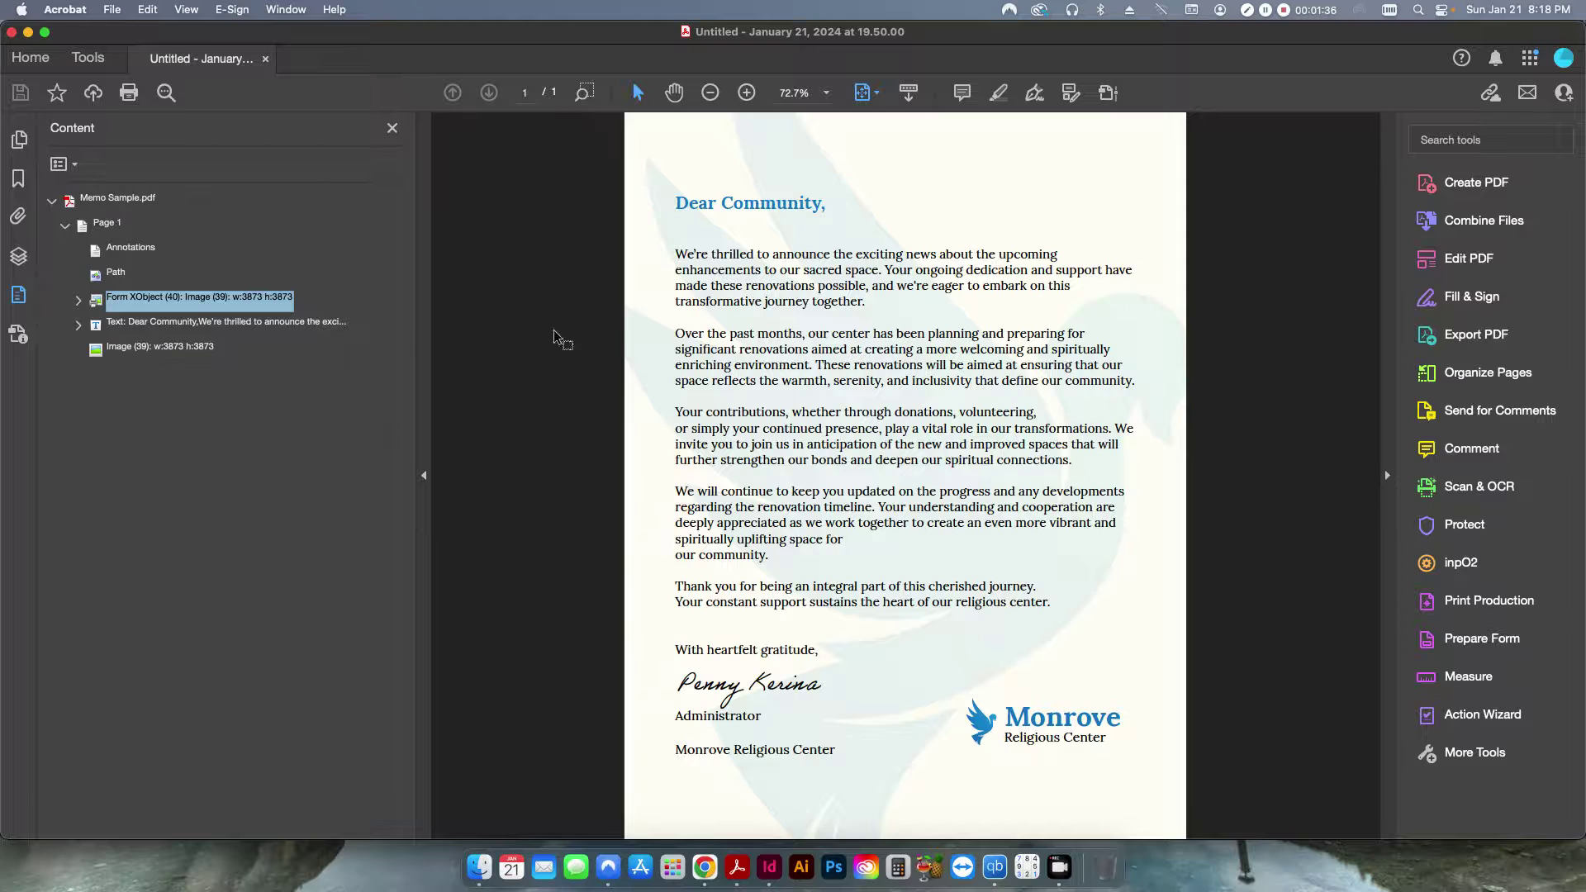
key(Down)
key(Down)
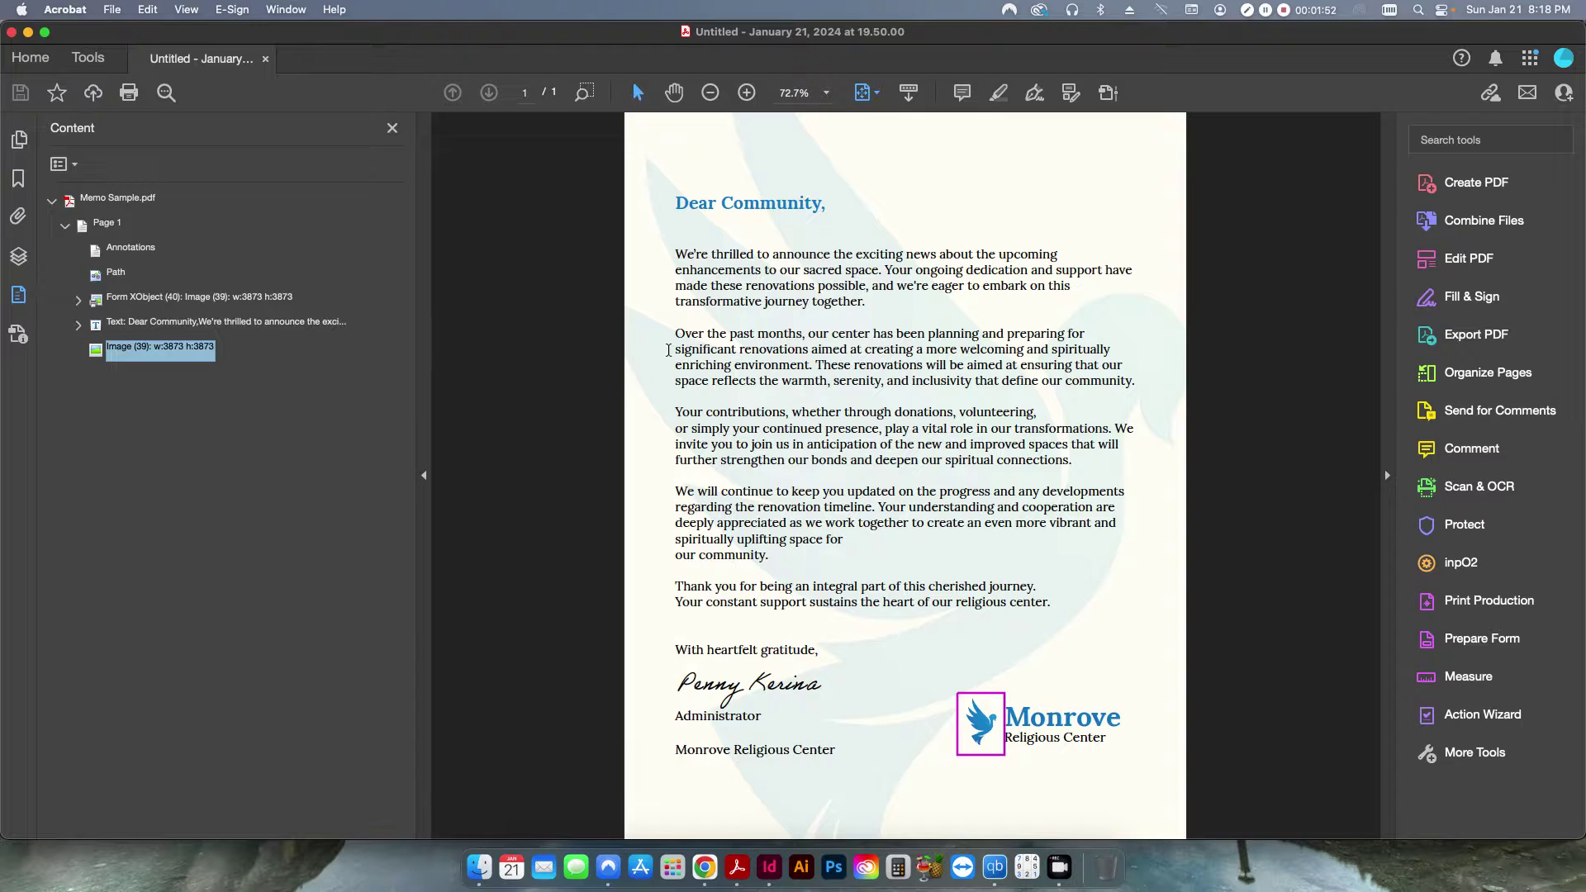
click(423, 239)
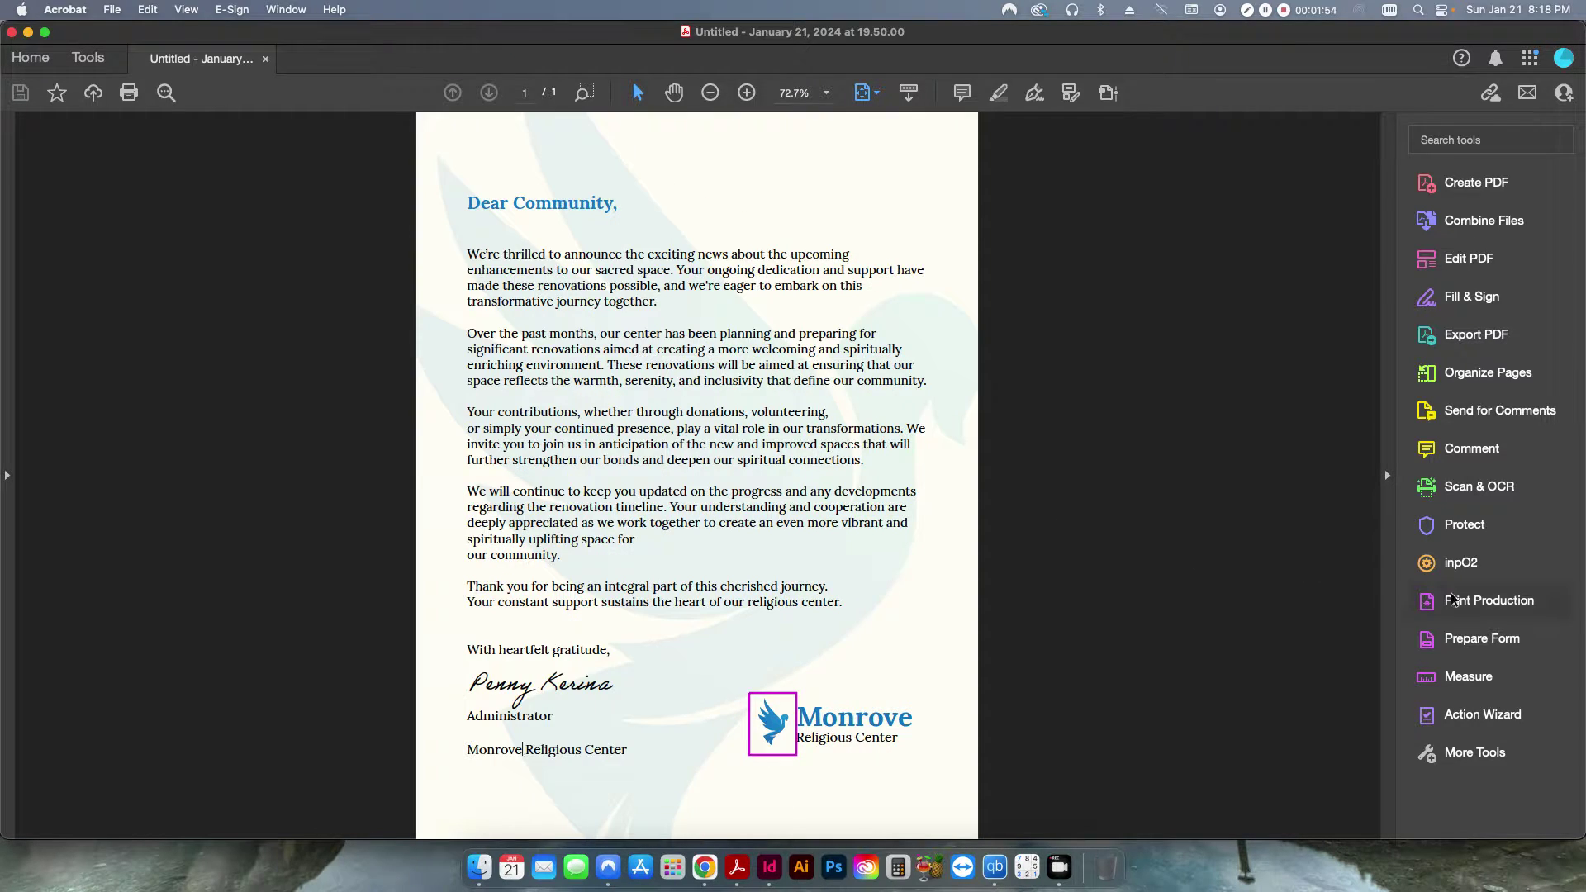
- Open Preflight from the Print Production tools for the memo
click(1475, 753)
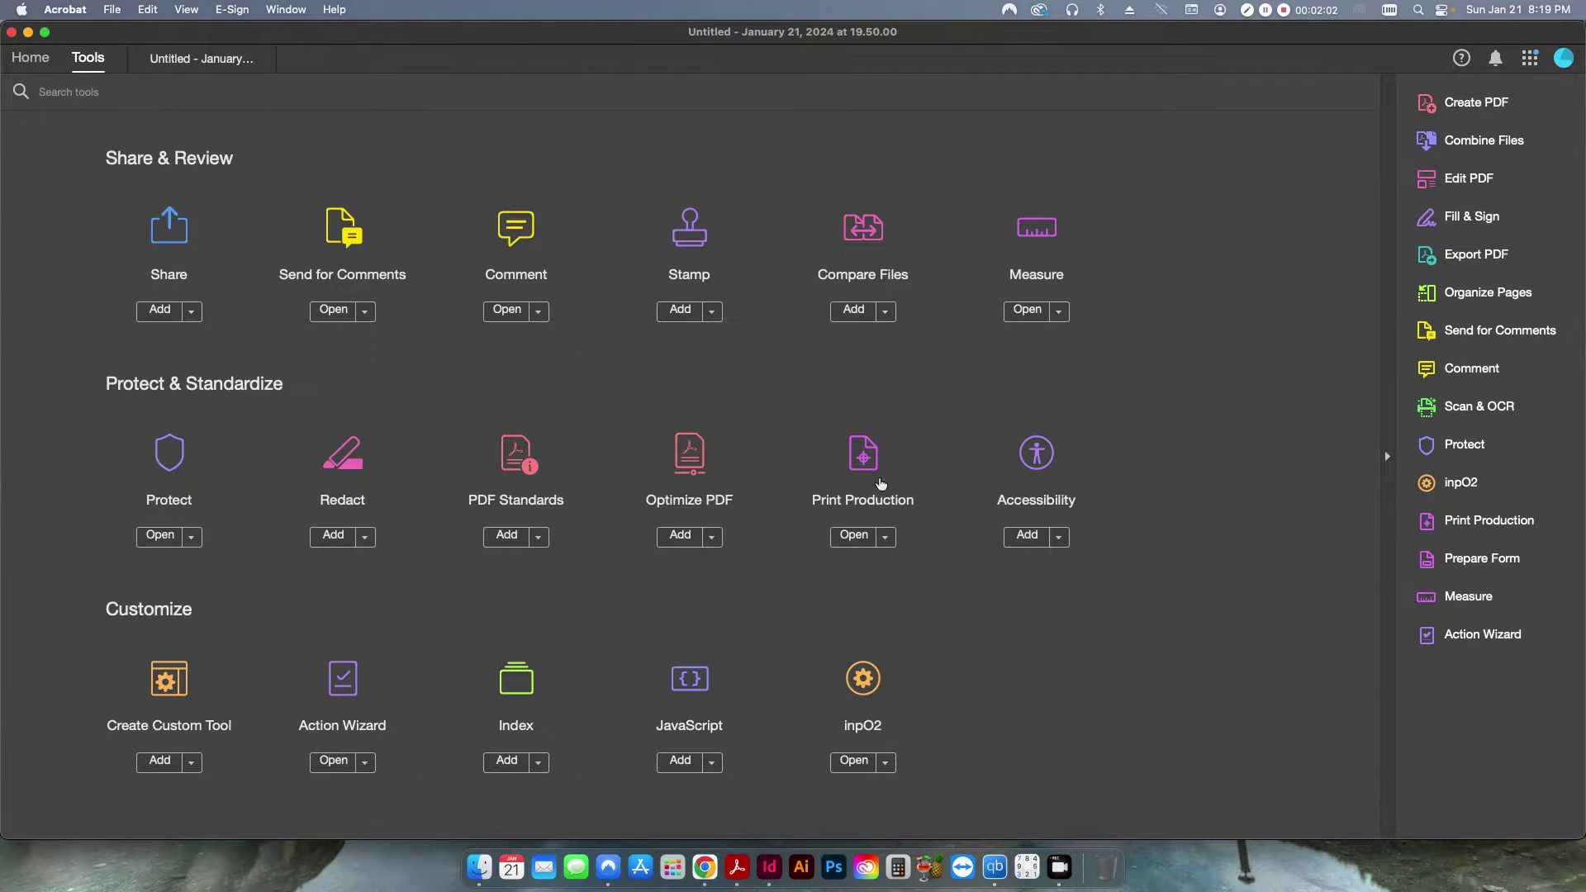
scroll(591, 506, up, 8)
scroll(620, 520, down, 8)
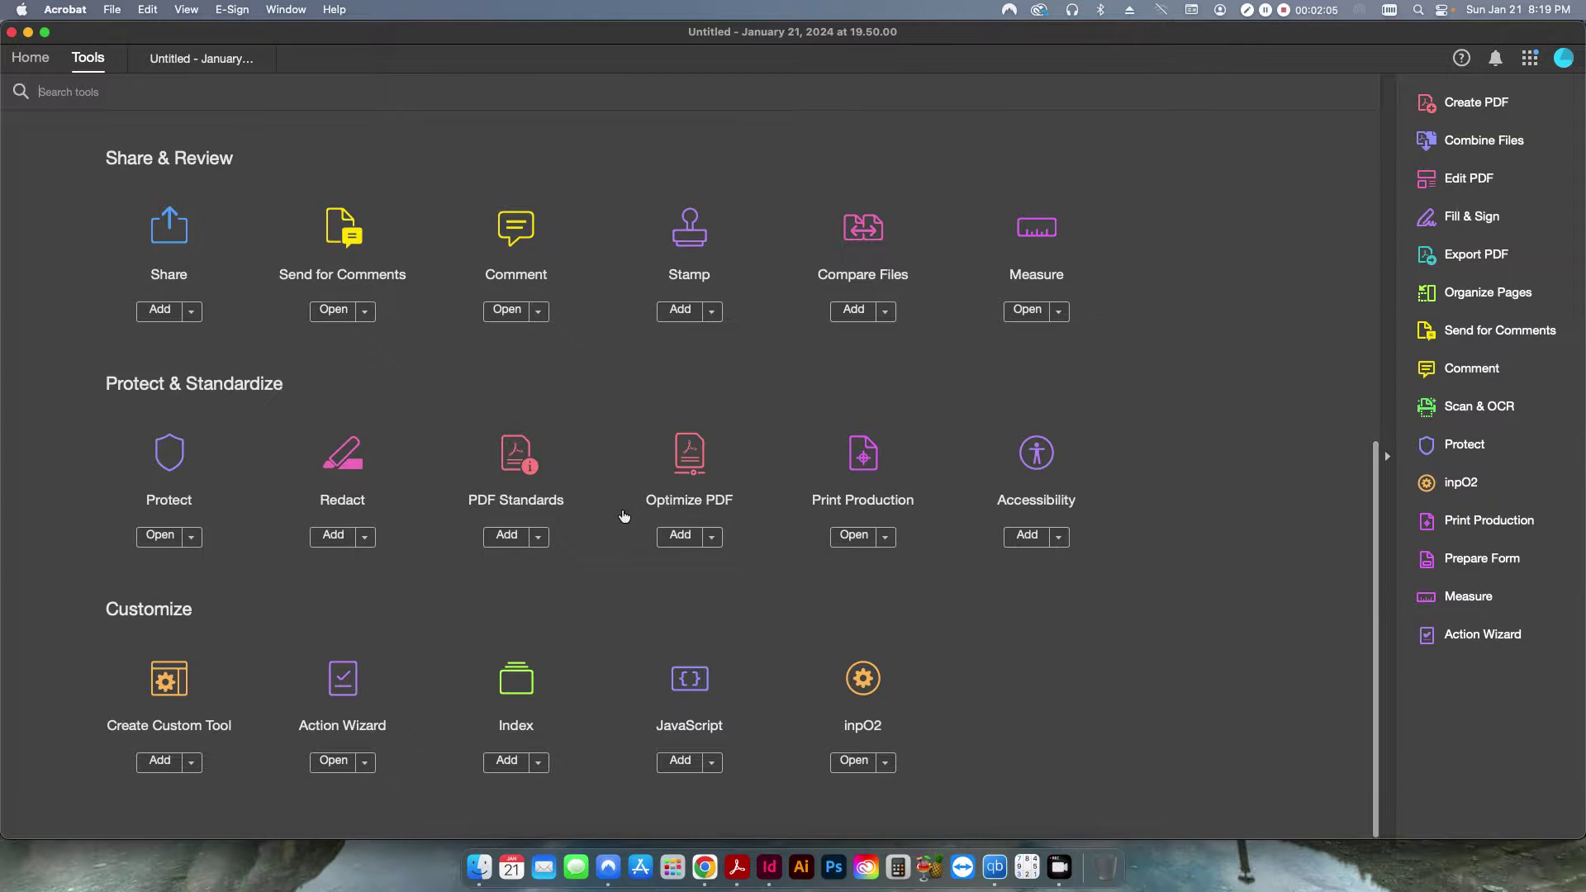
click(857, 462)
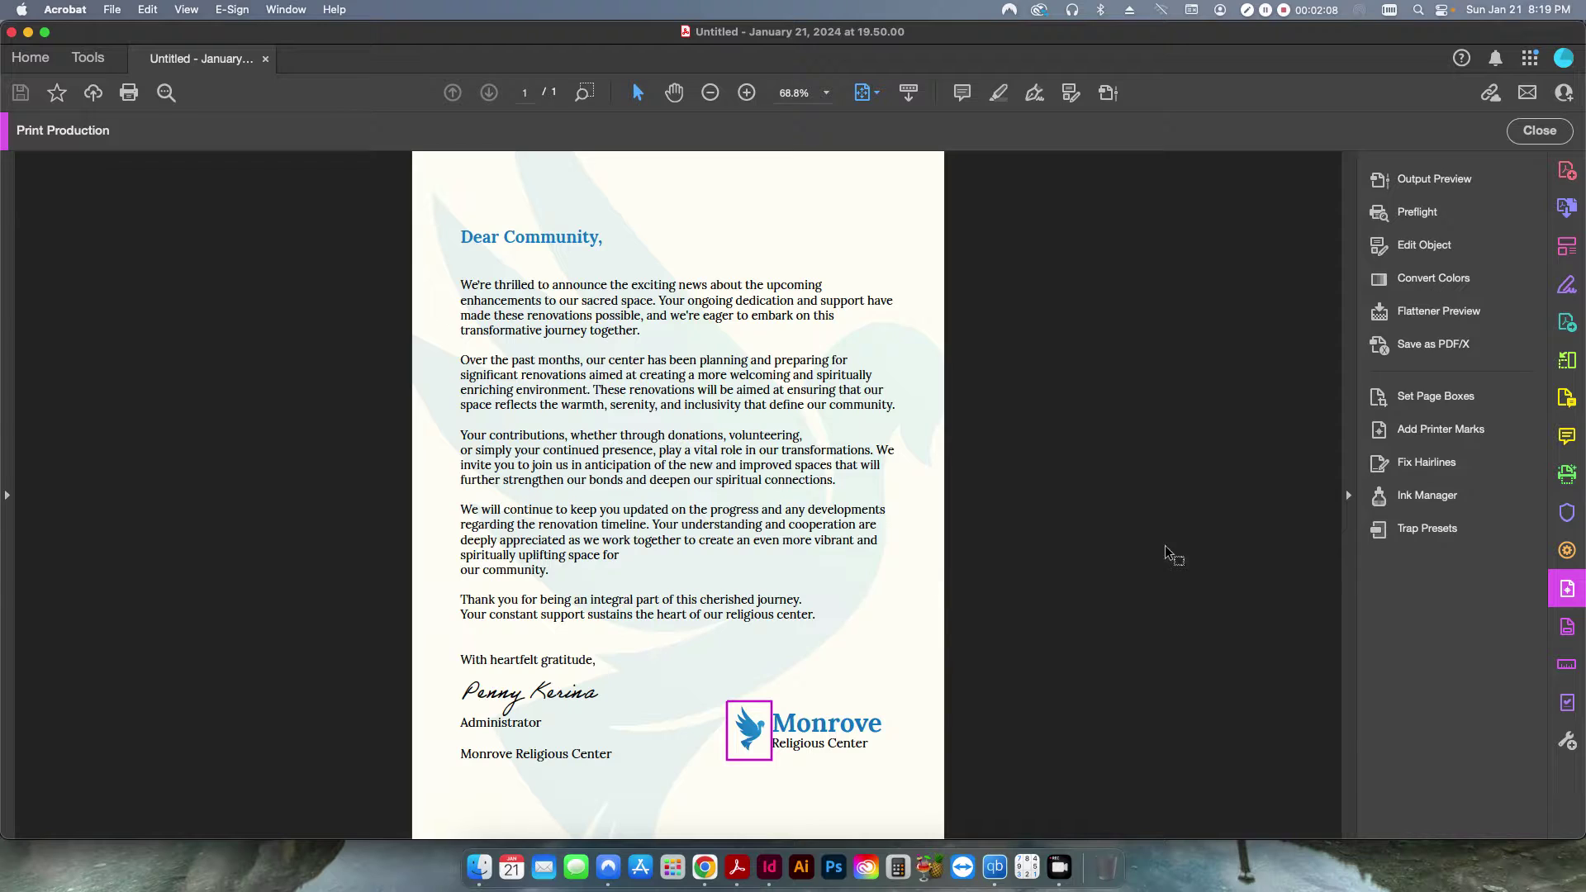
click(1420, 217)
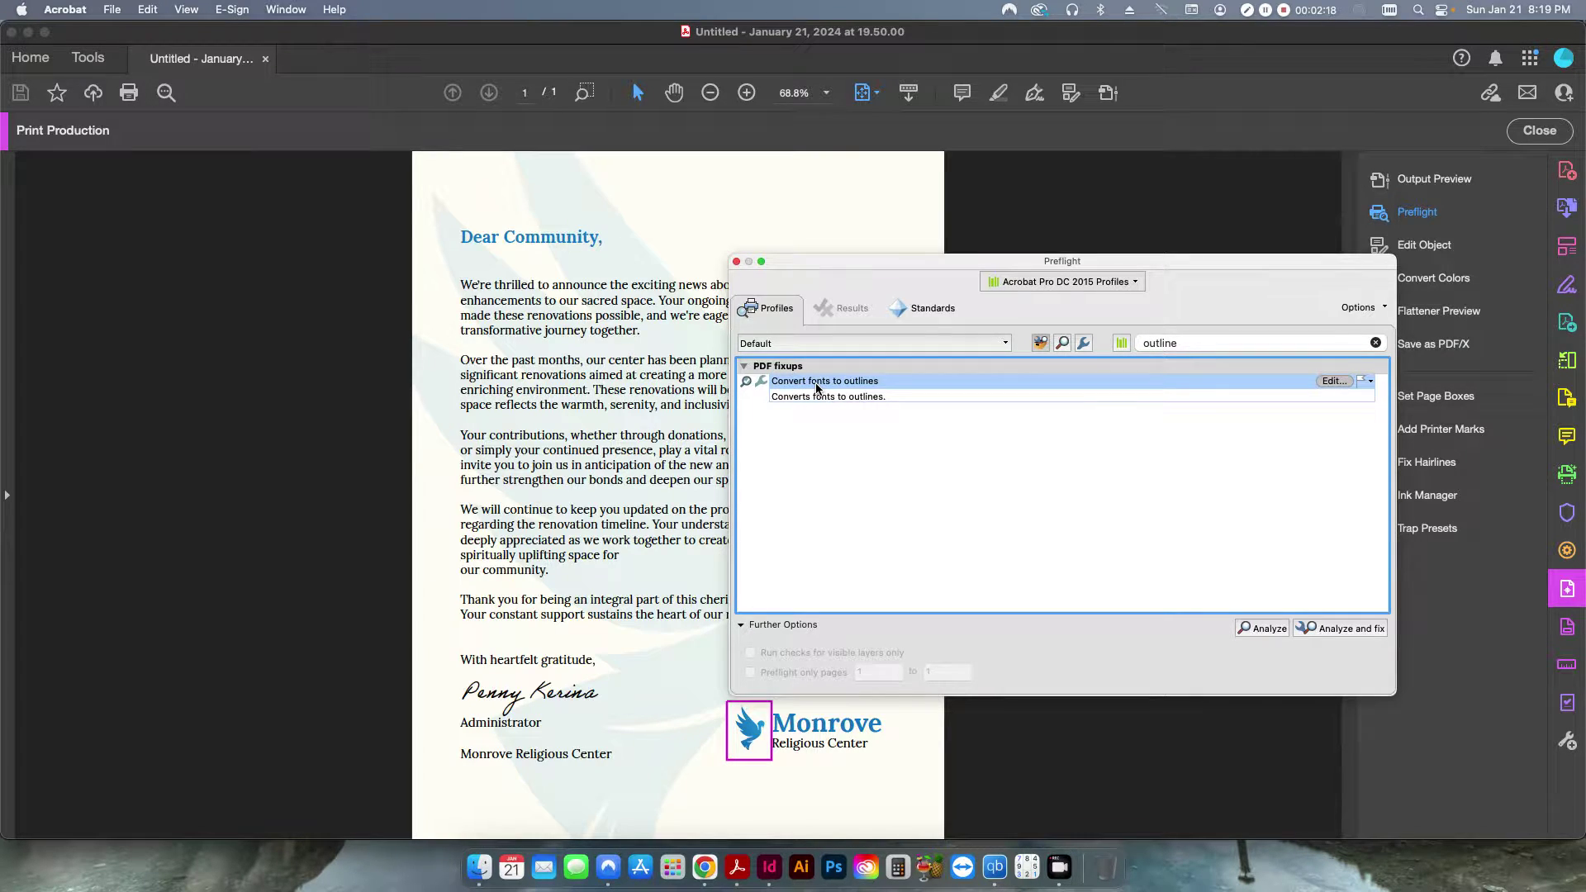
- Run the Convert fonts to outlines fixup from the Acrobat Pro DC 2015 Profiles library, saving the result as Memo Sample_outlined in Original Files
click(1082, 279)
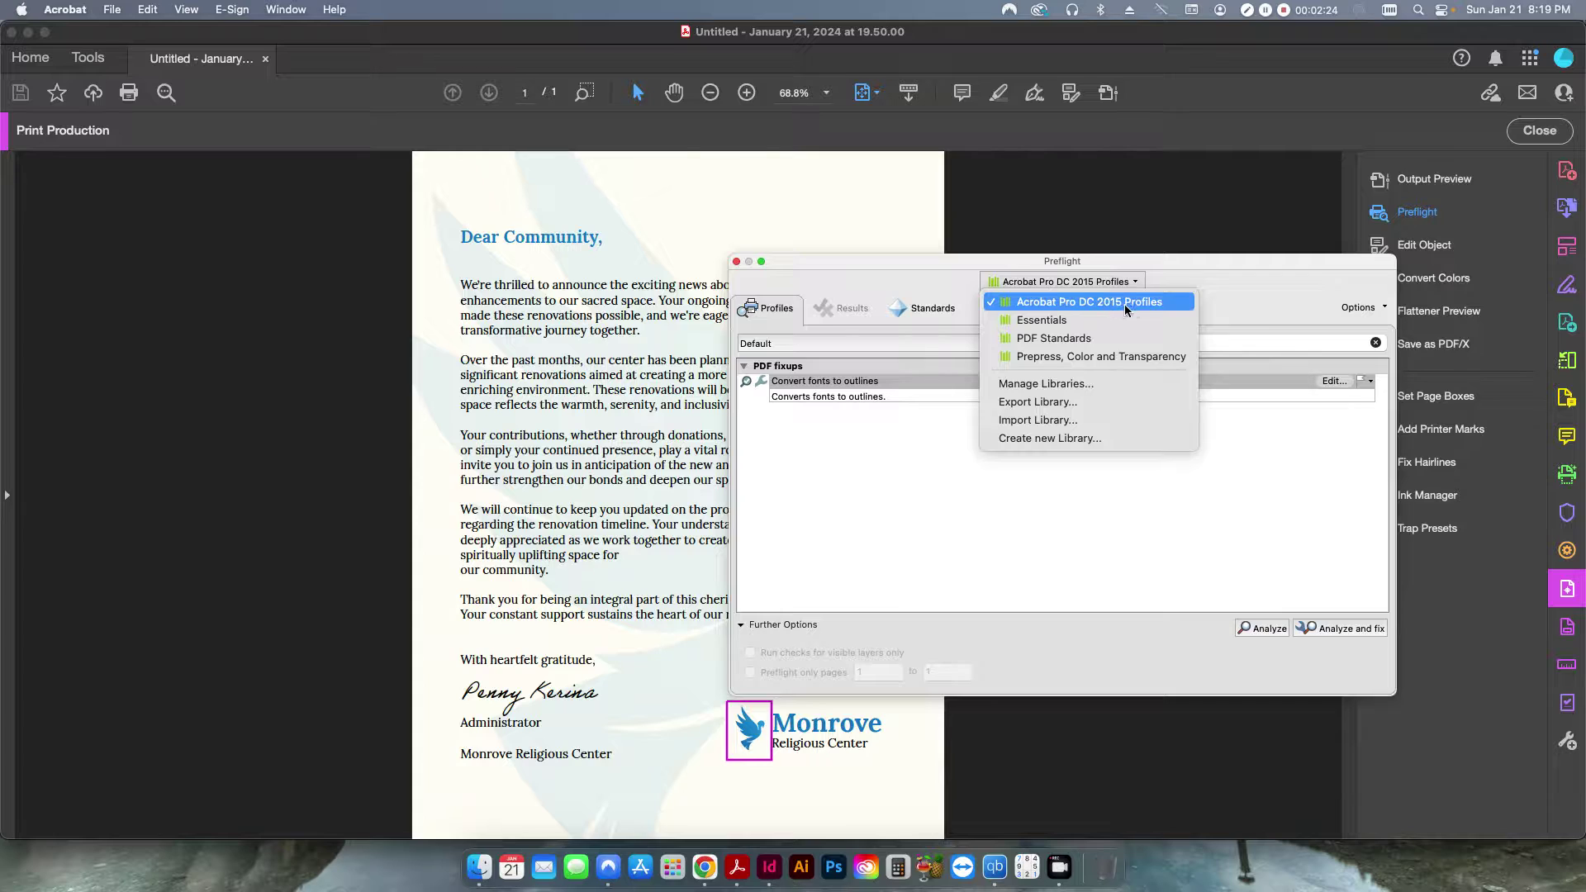
click(1080, 279)
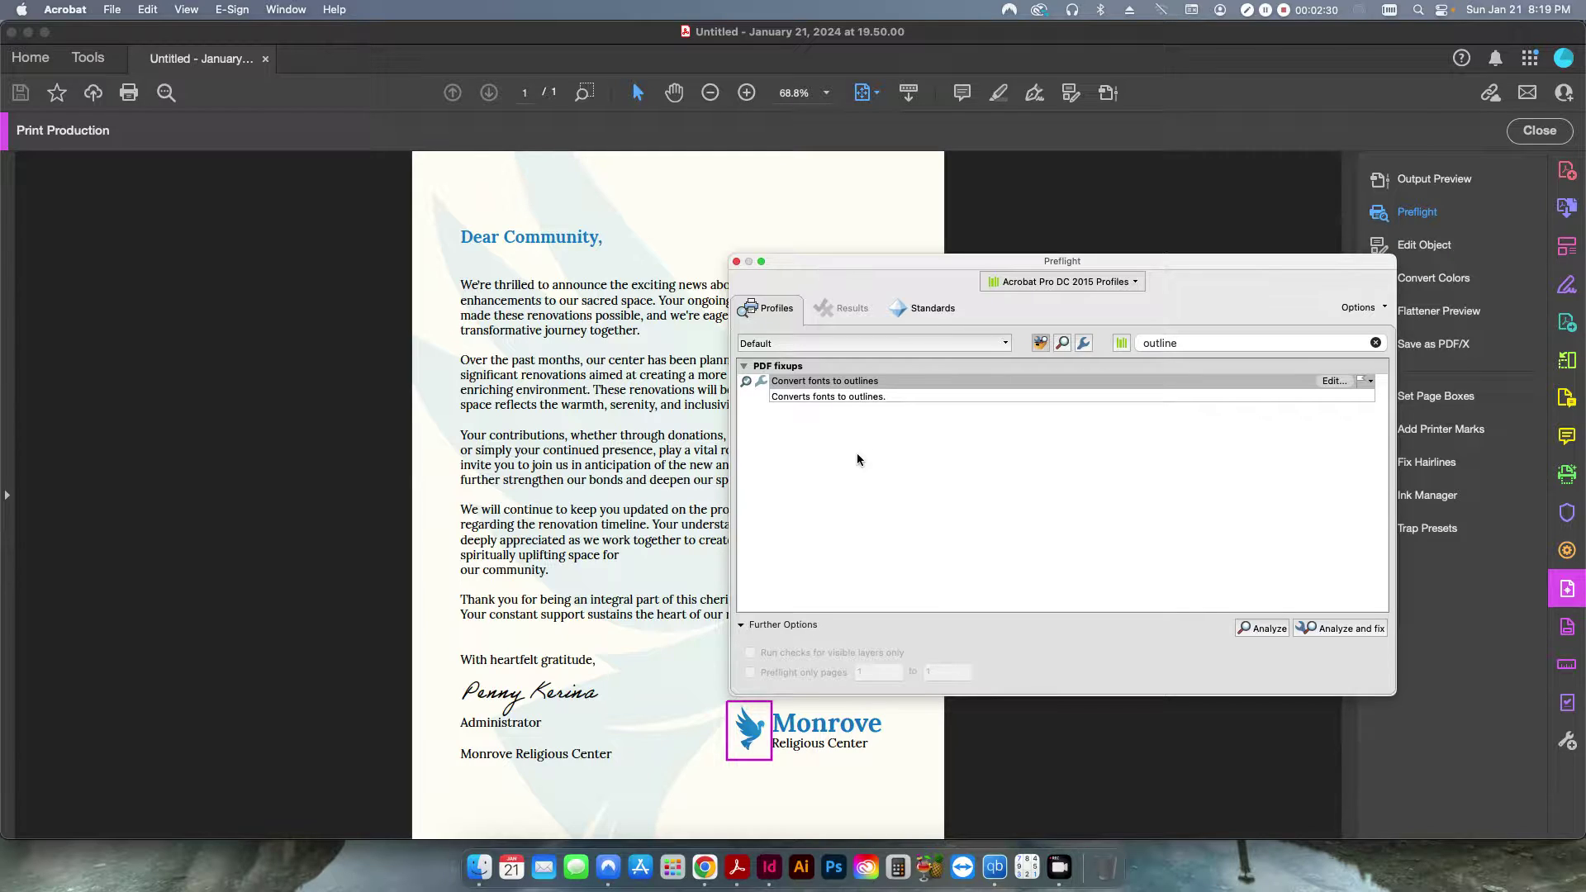
click(1327, 628)
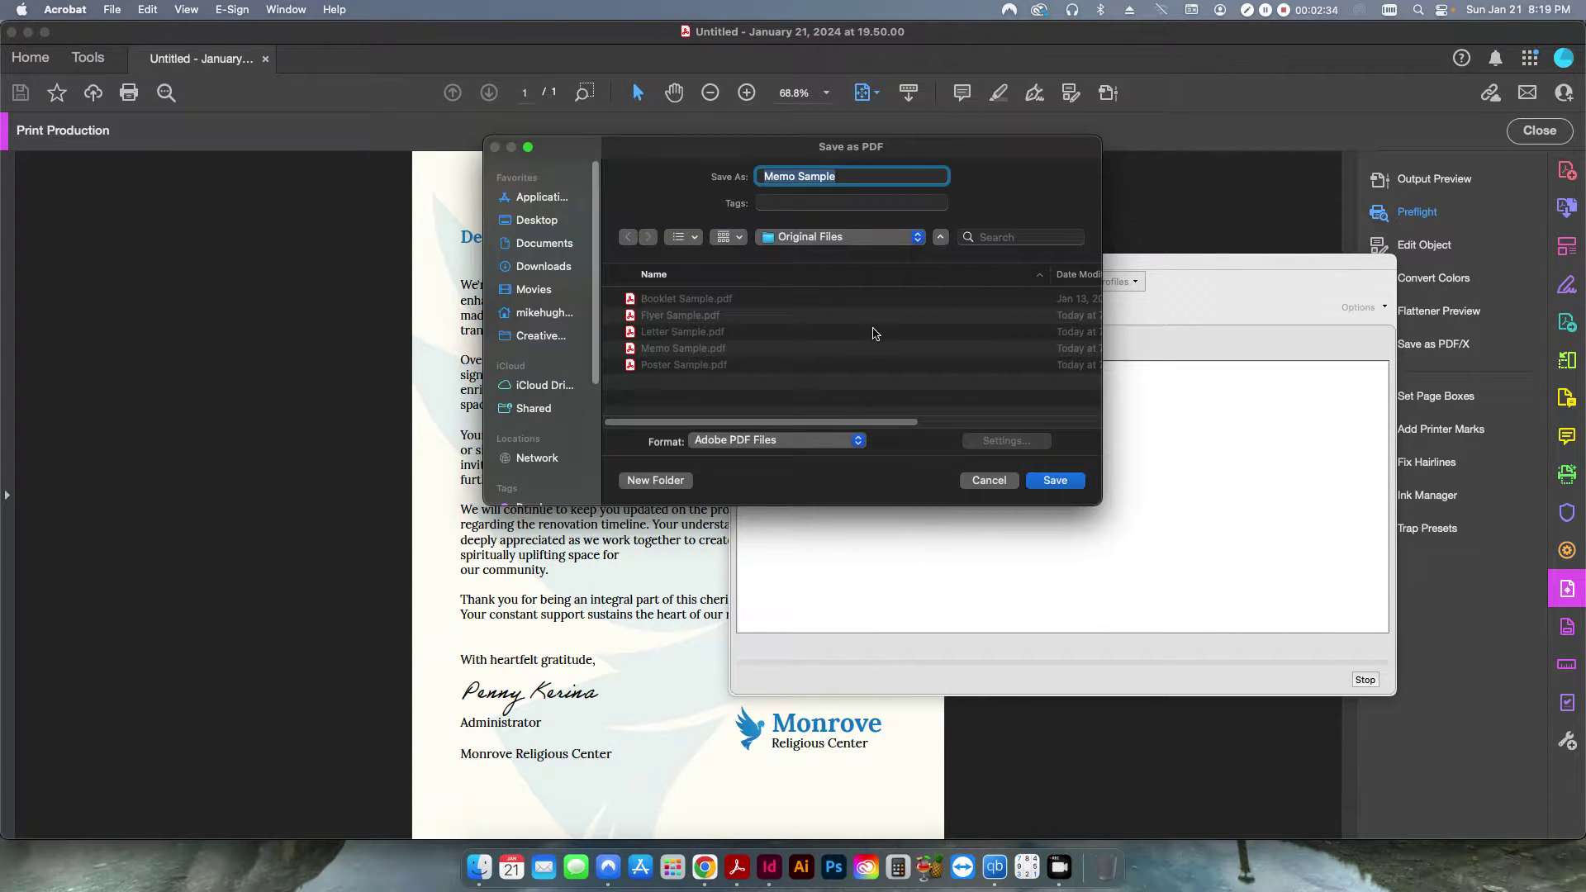
key(Right)
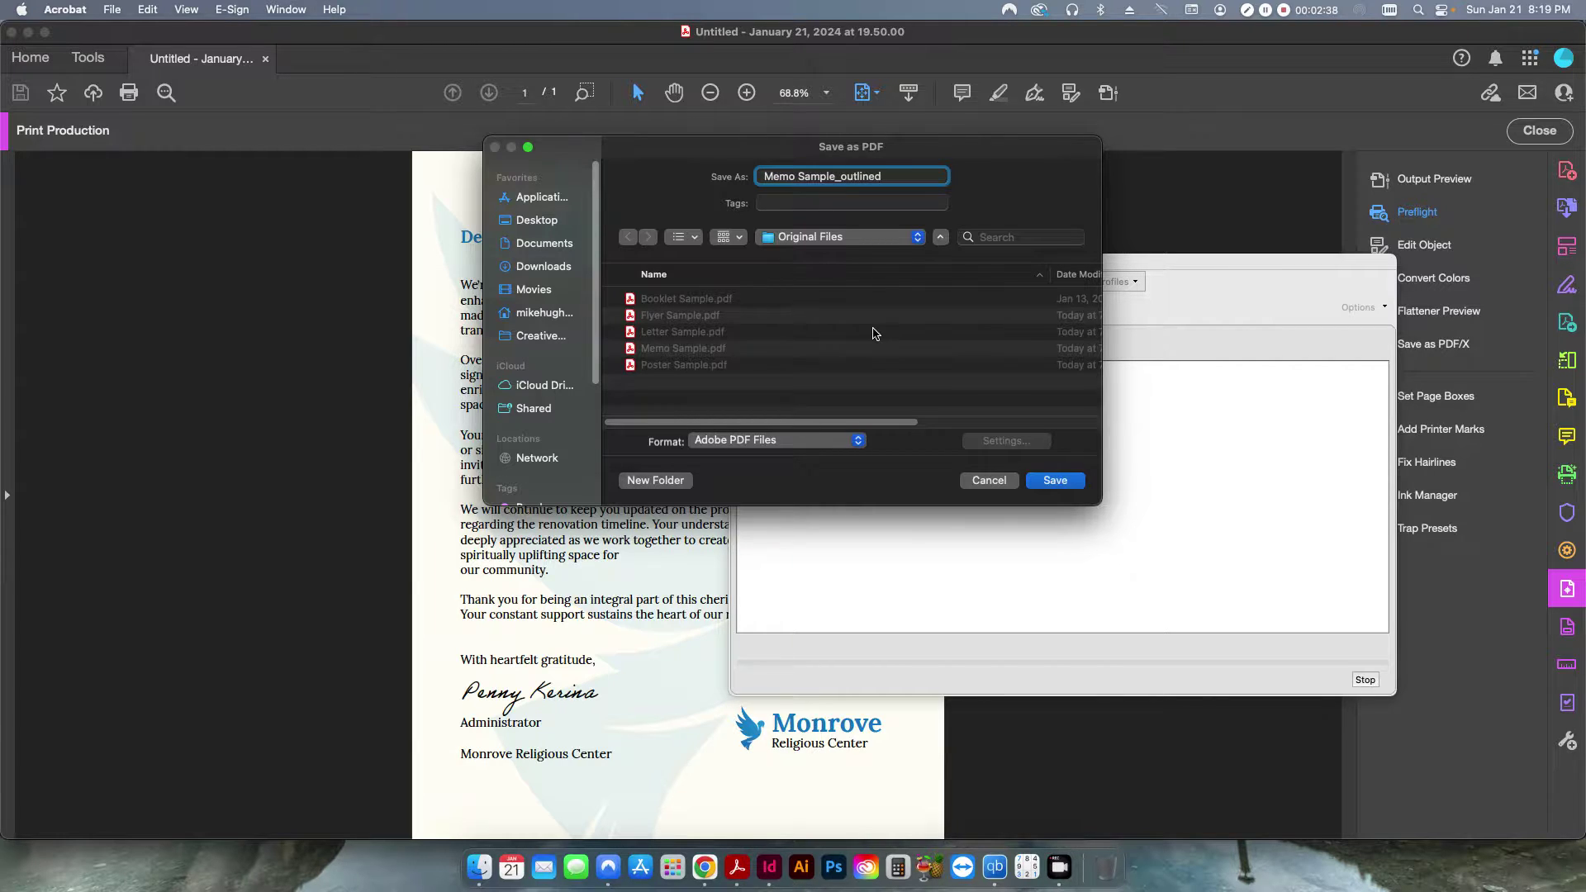
click(1077, 483)
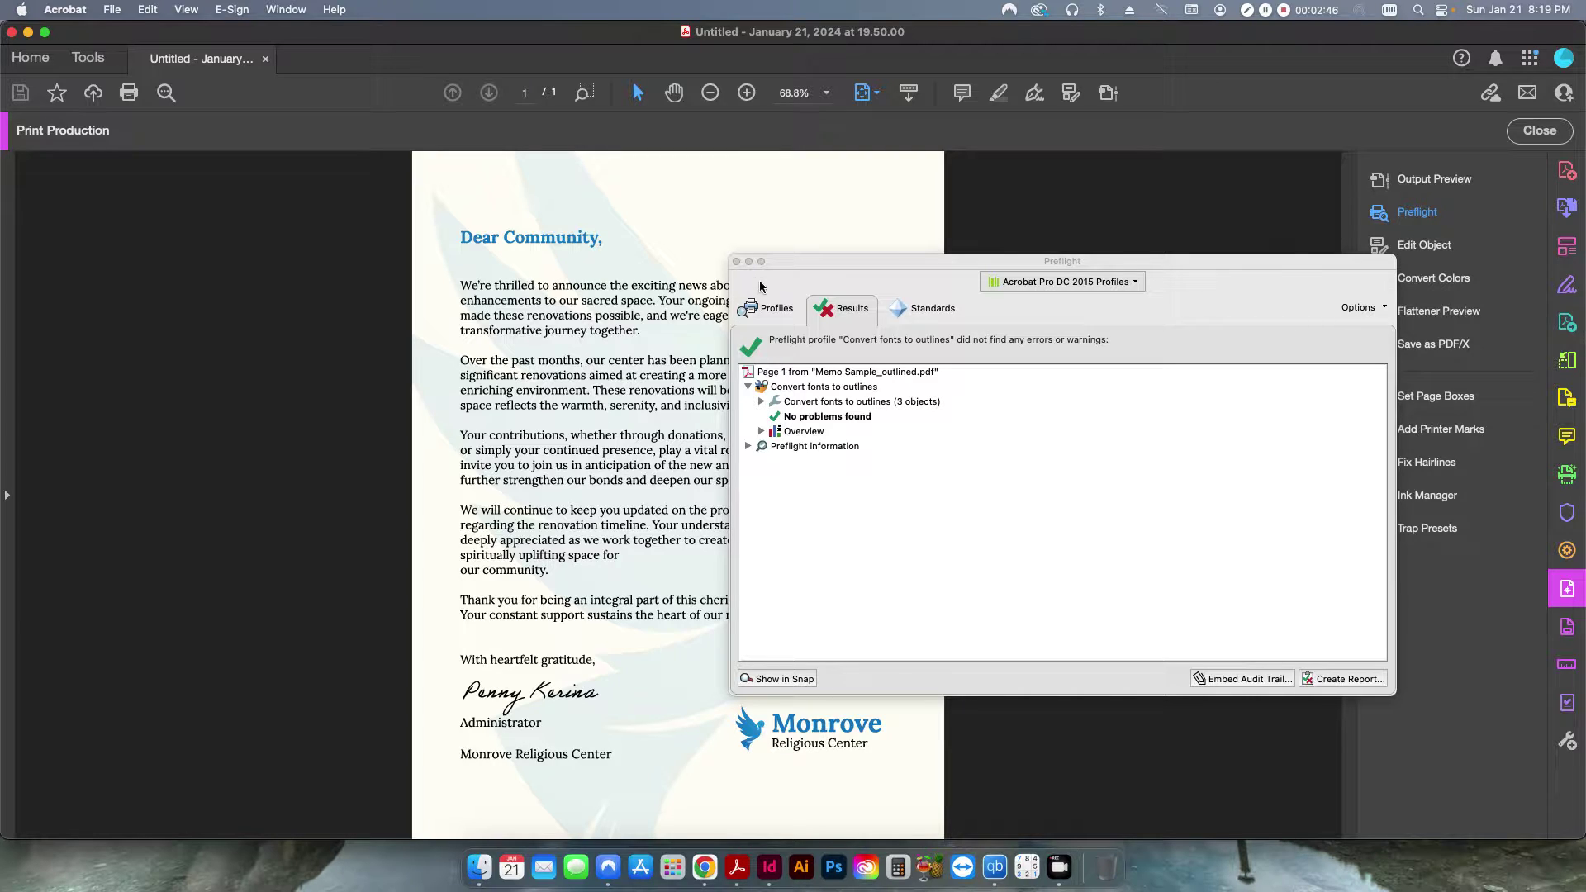
- Close Preflight and examine the Page 1 objects in the content structure of the outlined memo
click(736, 261)
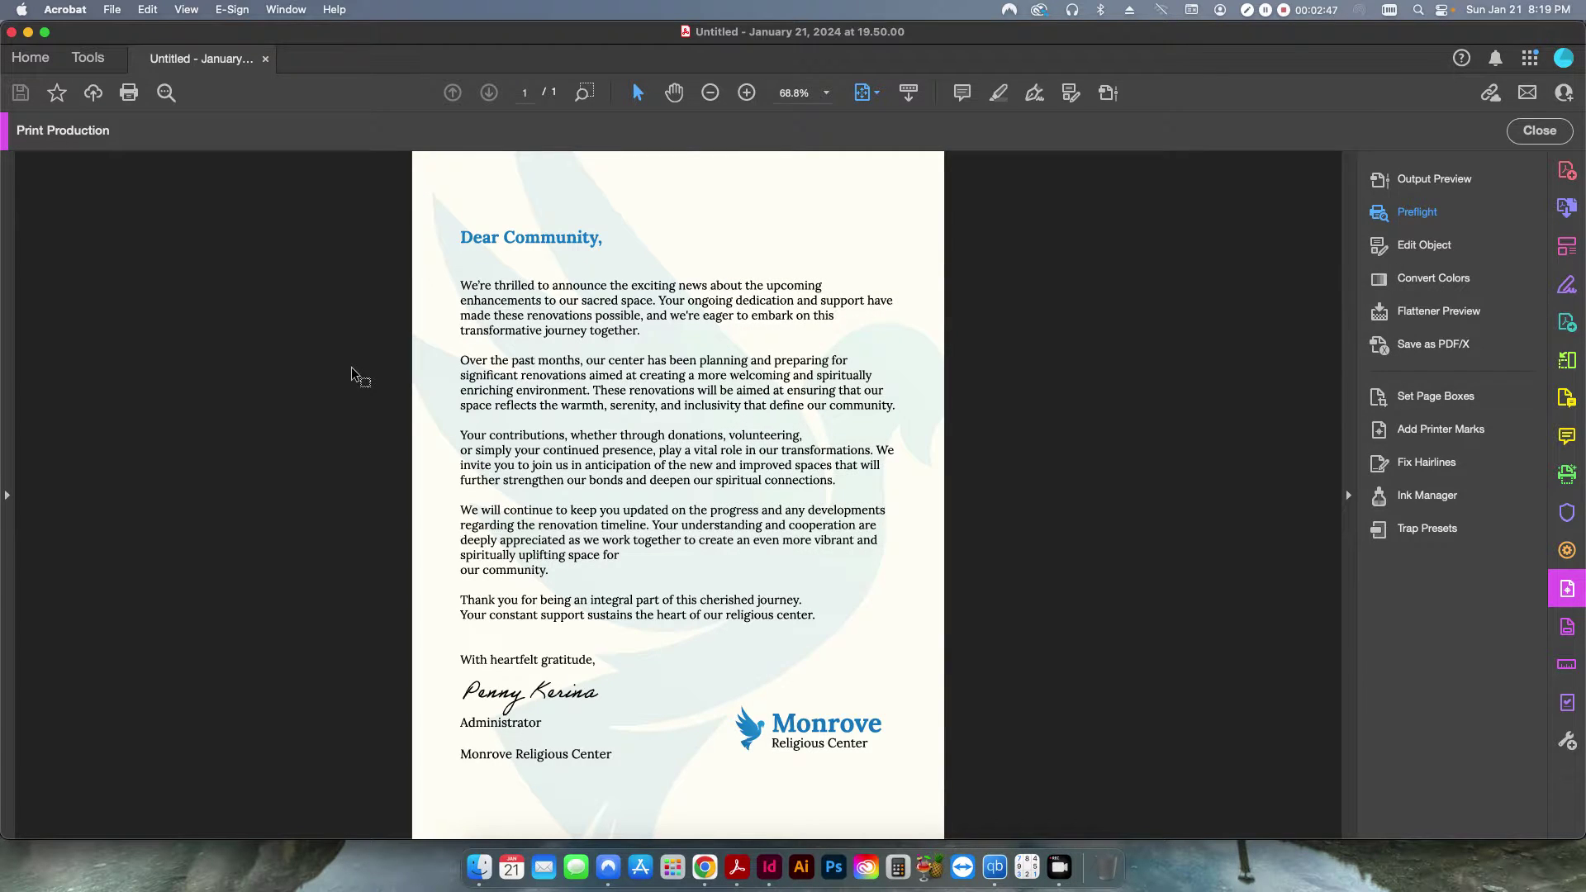
click(11, 343)
click(16, 334)
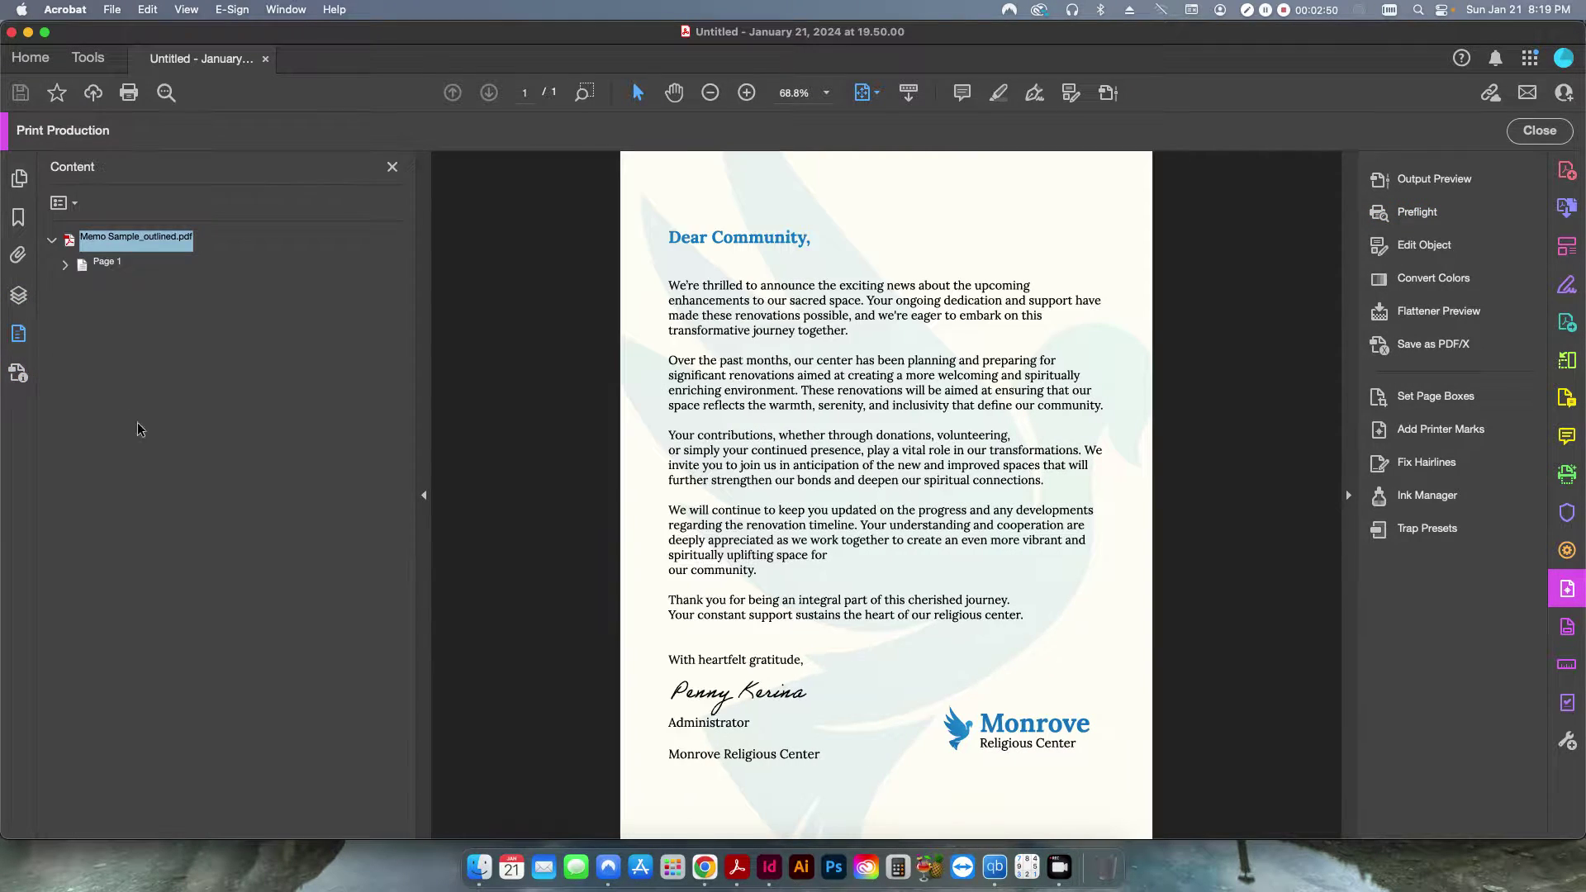
click(65, 264)
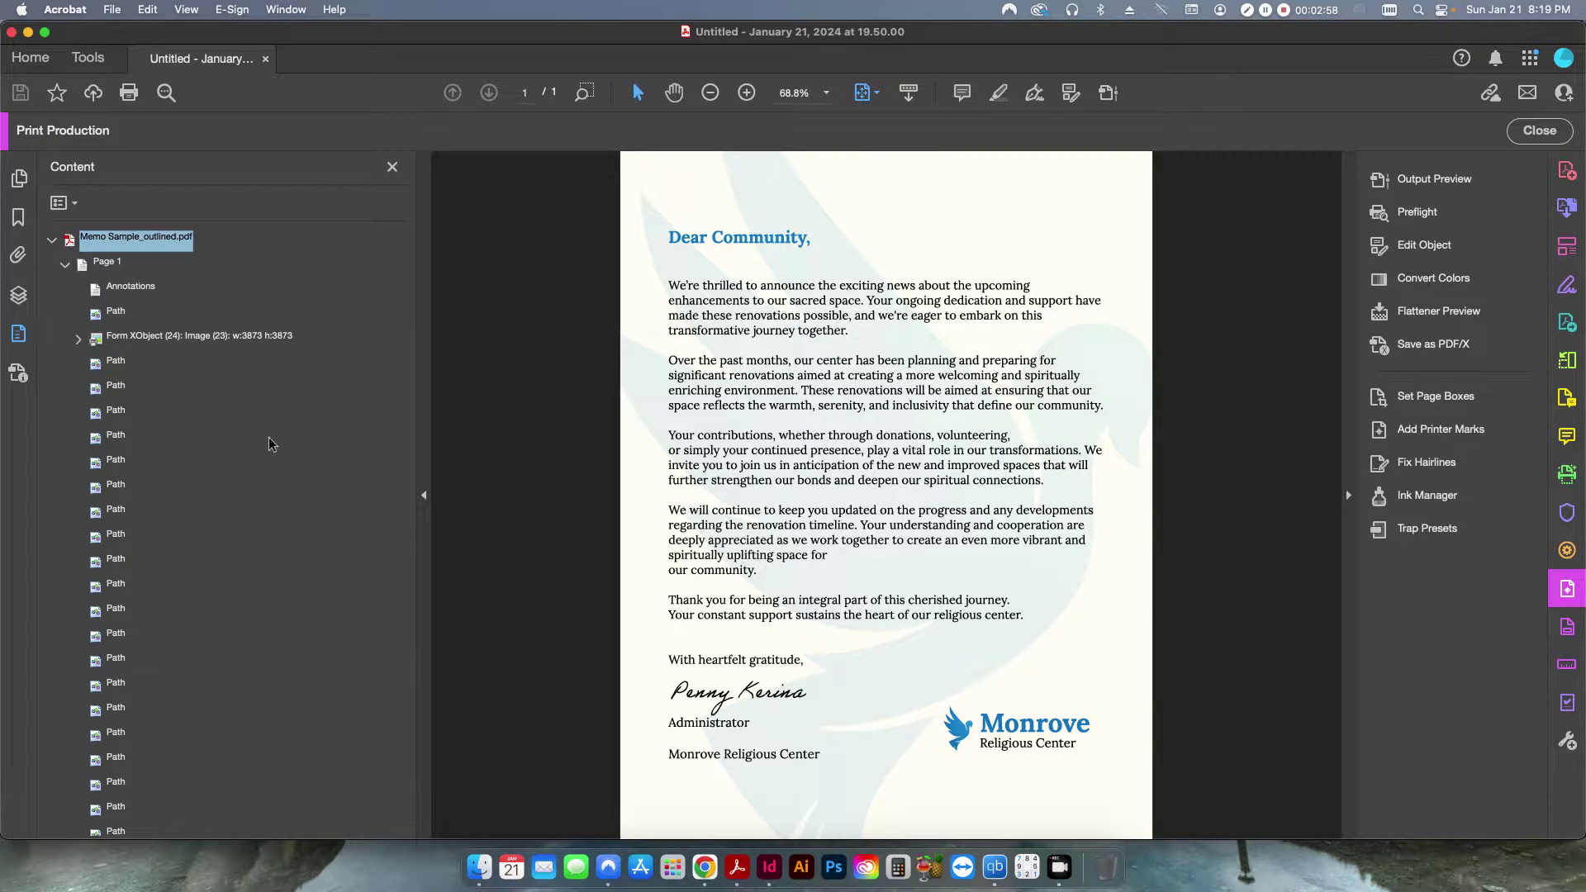
scroll(242, 509, down, 3)
drag(405, 304, 393, 814)
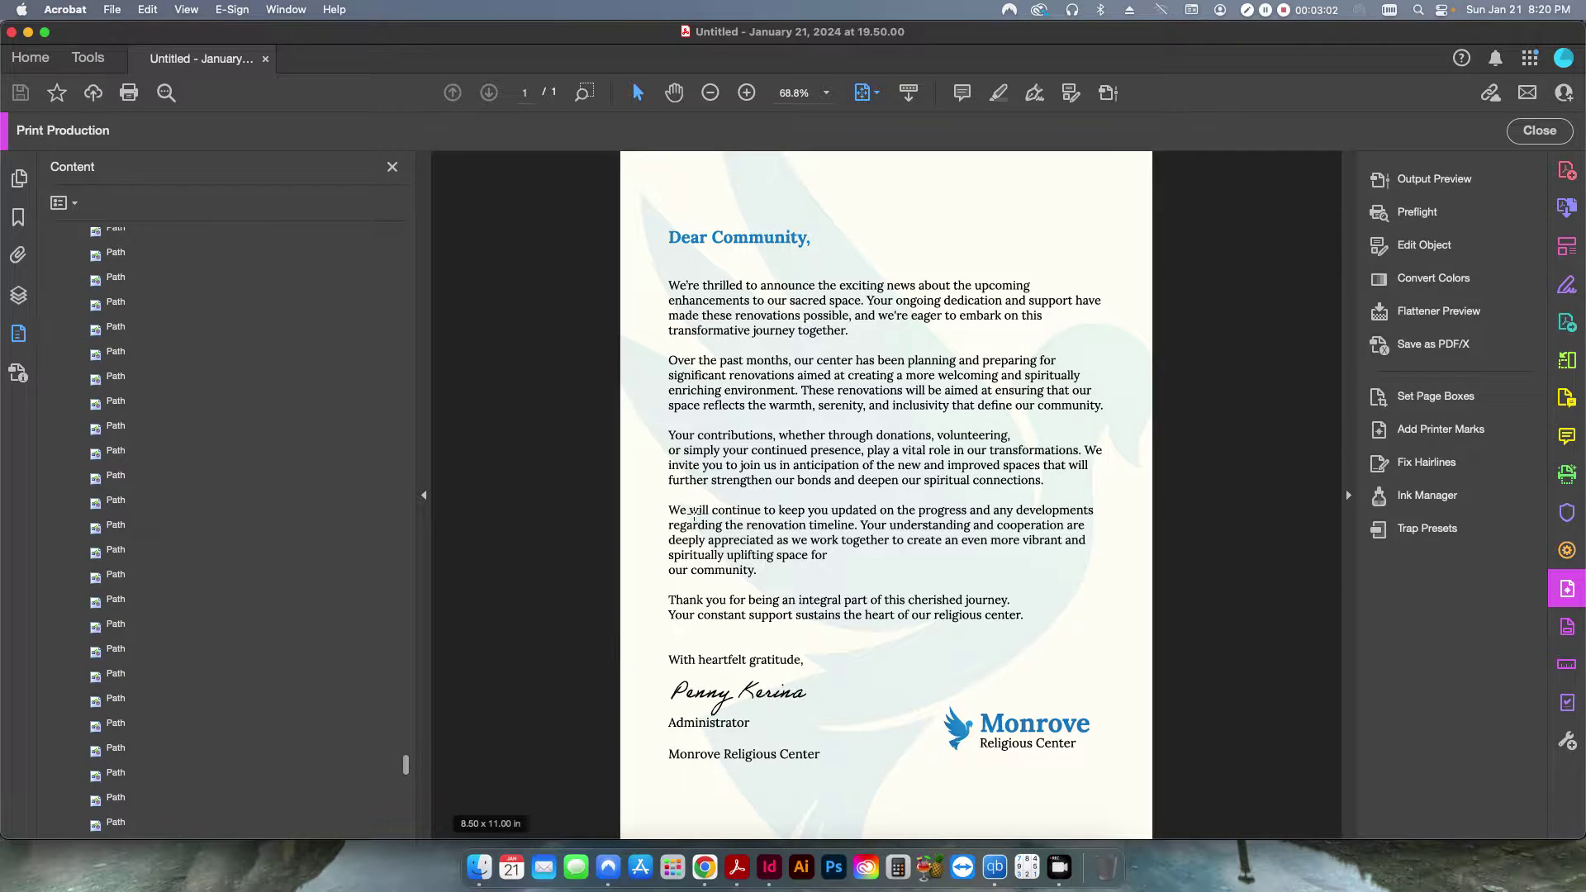
- Locate a single path of the outlined text on the page using the Edit Object tool, and hide the content structure
click(1071, 93)
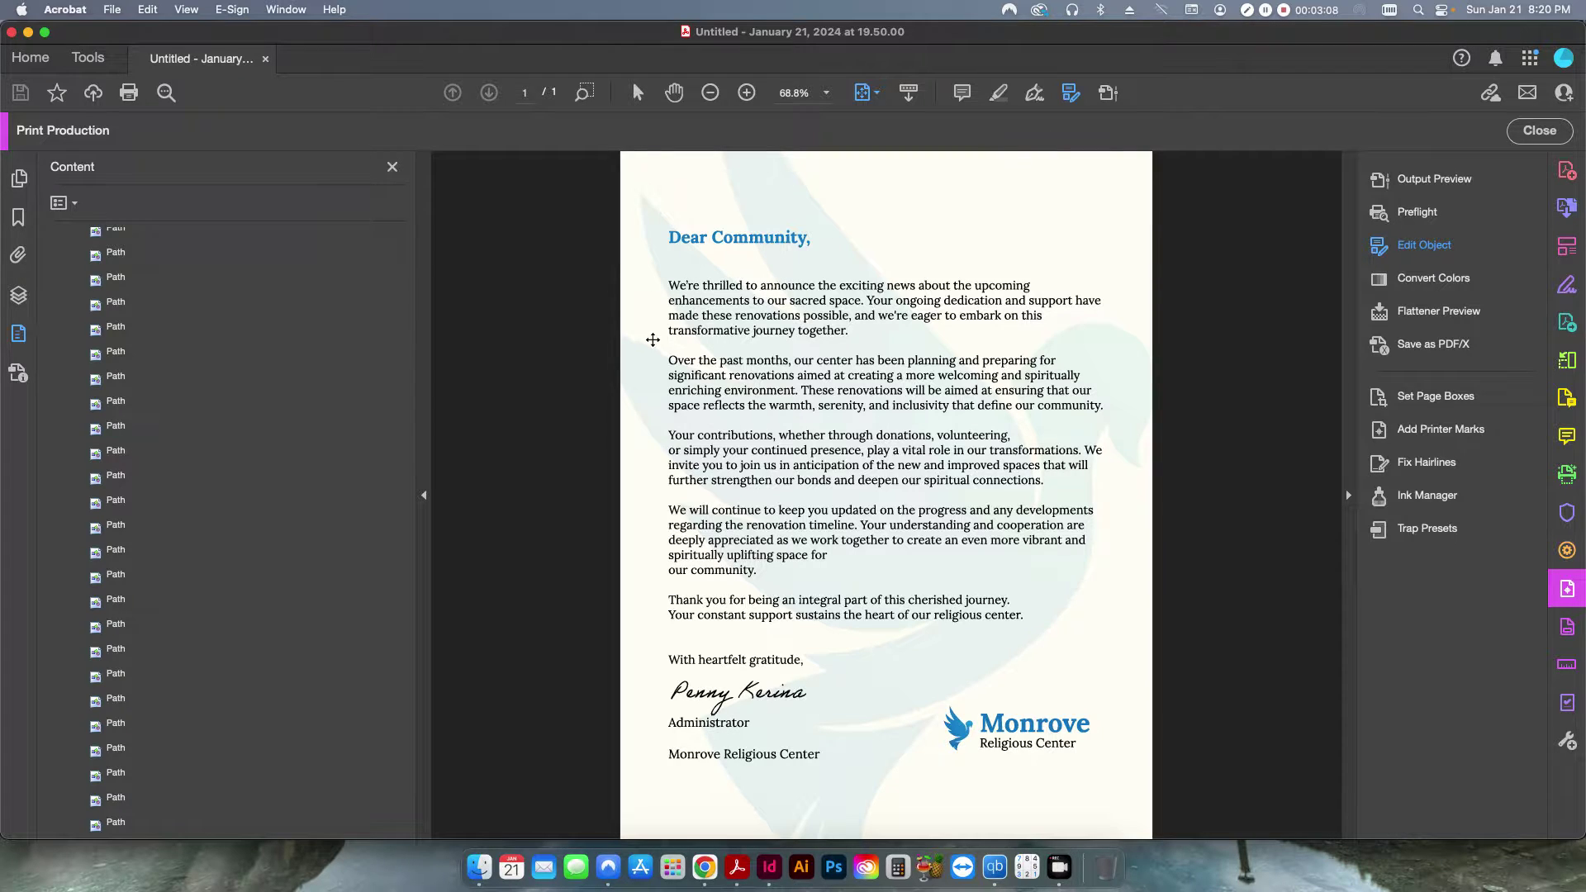
click(117, 377)
click(428, 439)
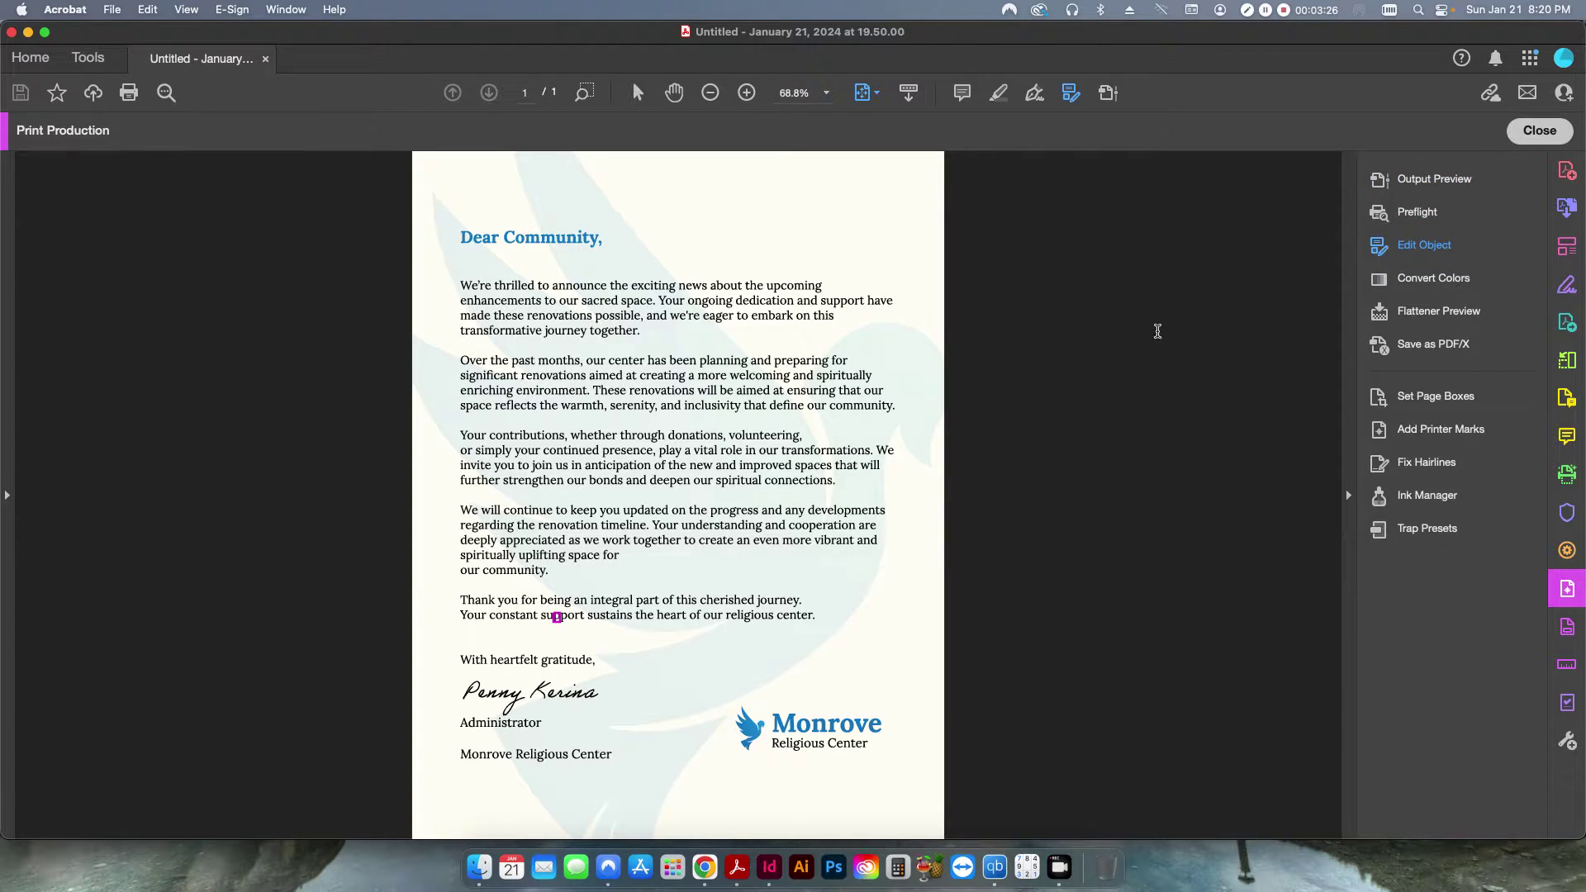
- Leave Print Production, switch to Finder, and move Memo Sample_outlined.pdf to the Trash
click(1539, 130)
key(super+h)
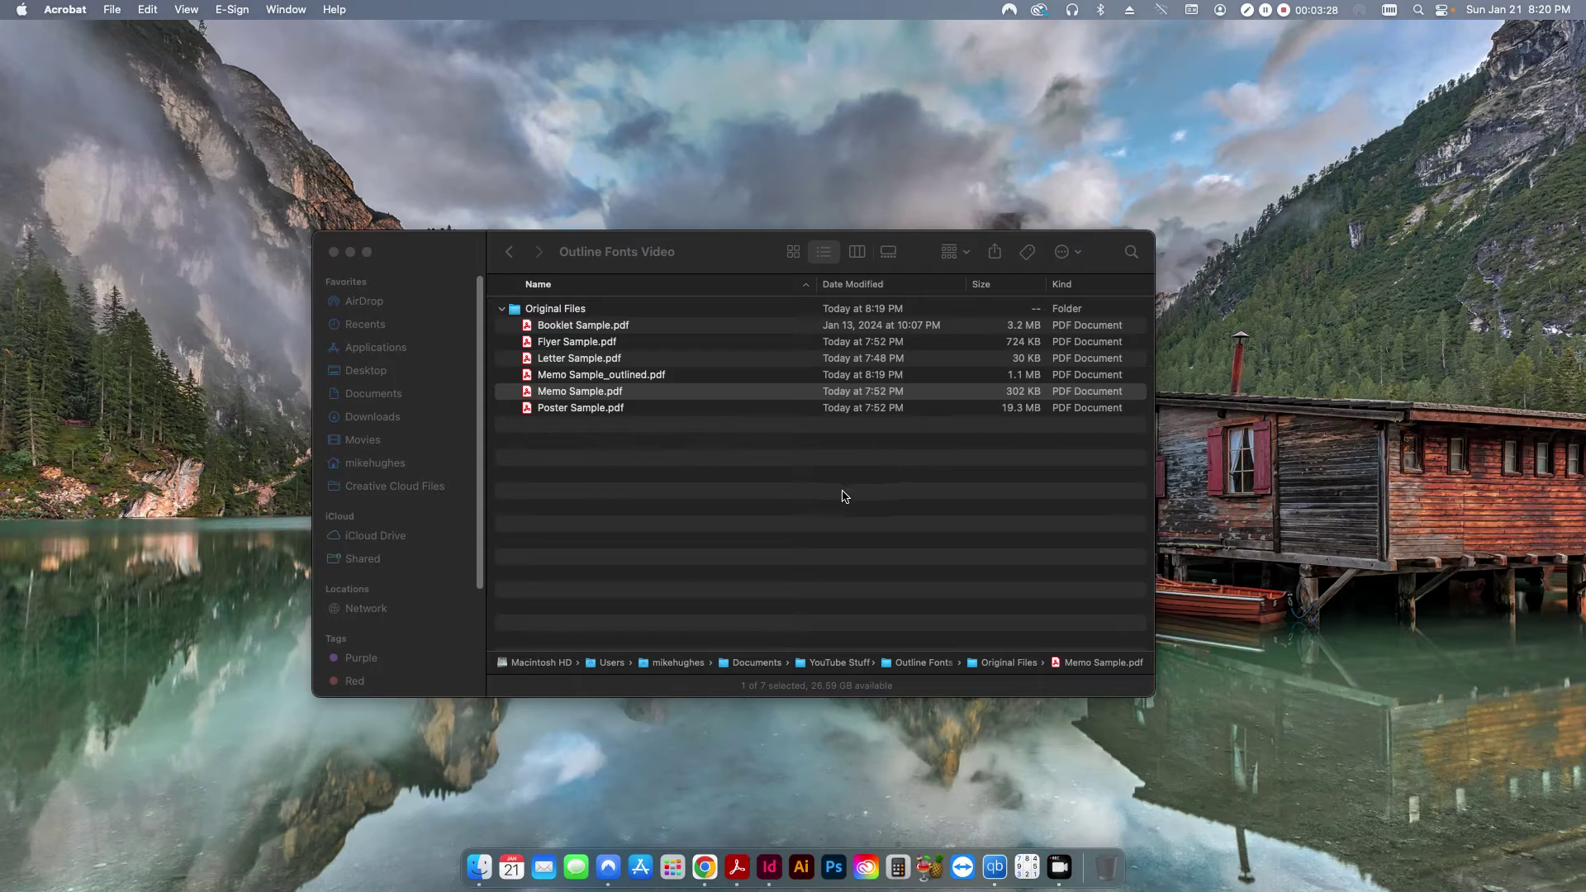
right_click(615, 376)
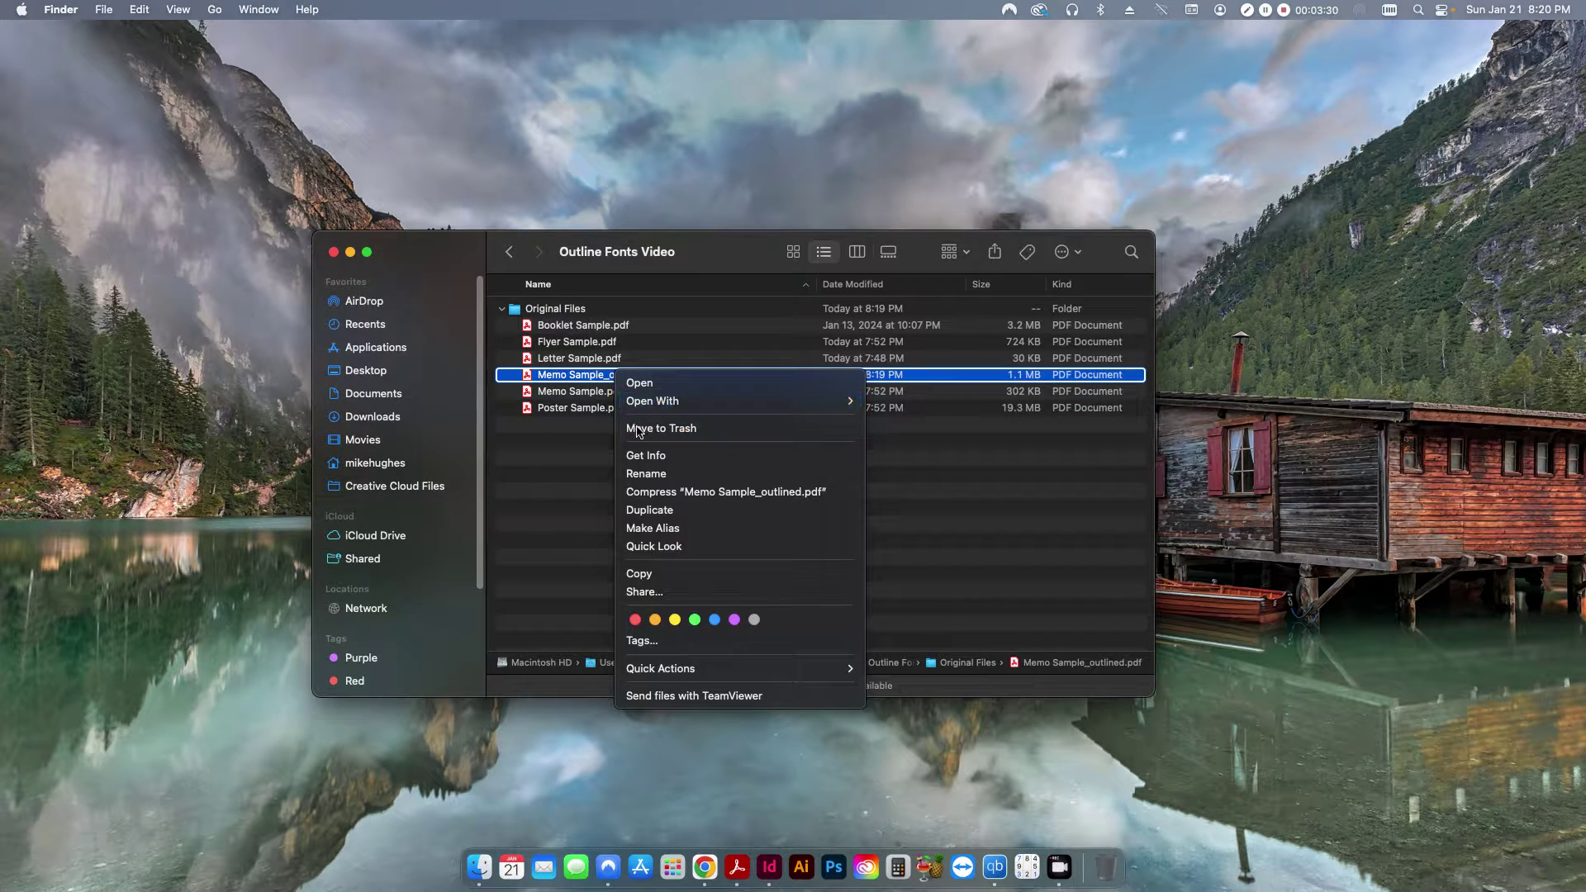
click(640, 425)
- Open all five sample PDFs in the Original Files folder, from Booklet Sample.pdf to Poster Sample.pdf
click(591, 327)
shift+click(586, 390)
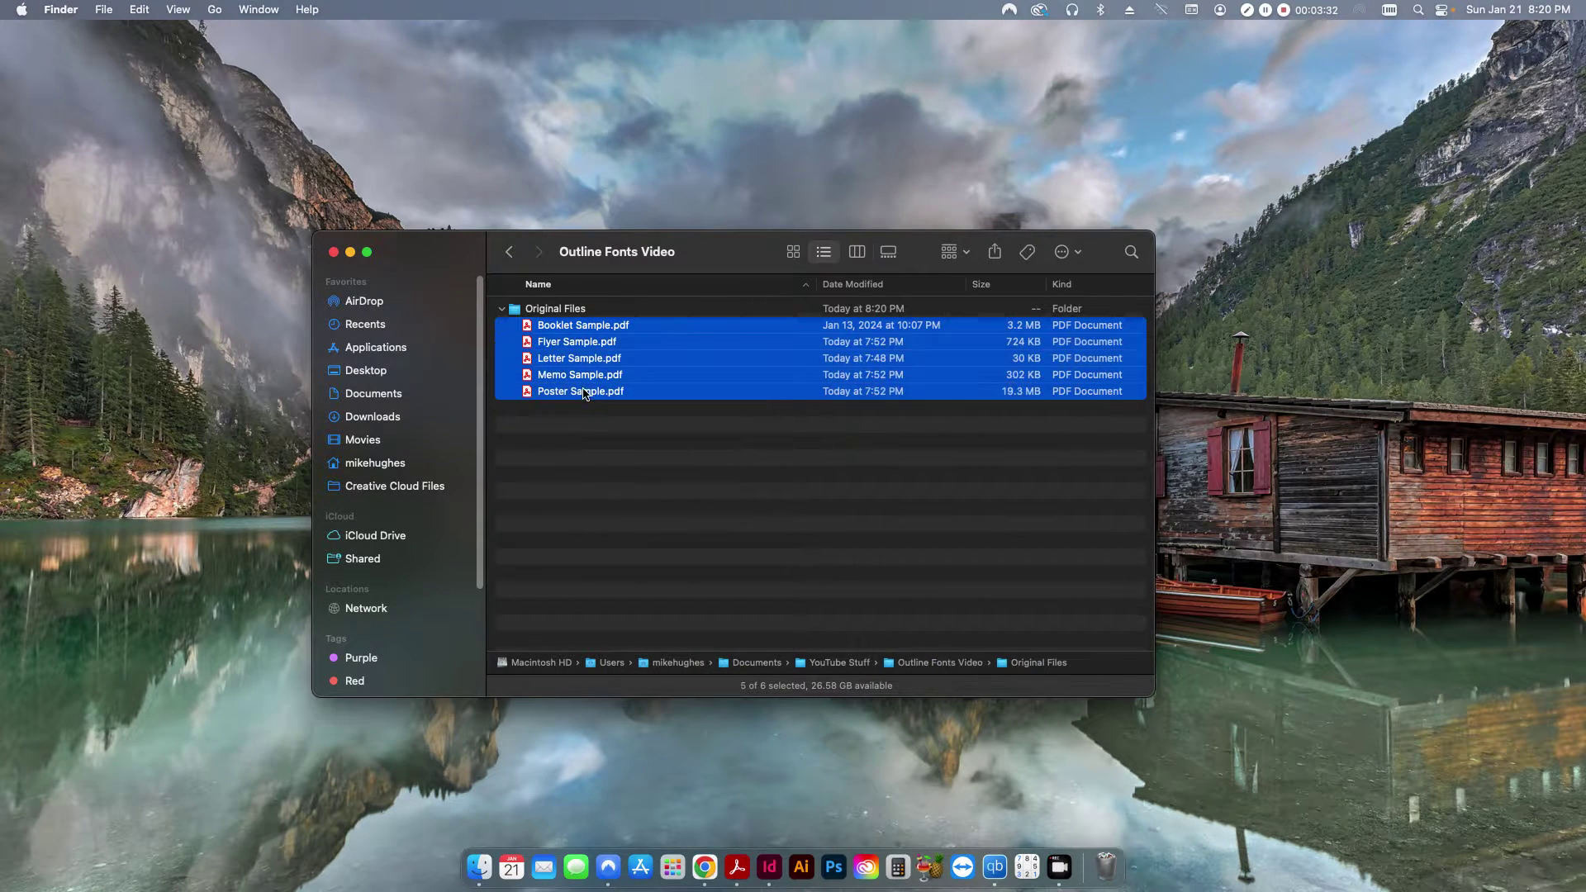
right_click(585, 384)
click(618, 411)
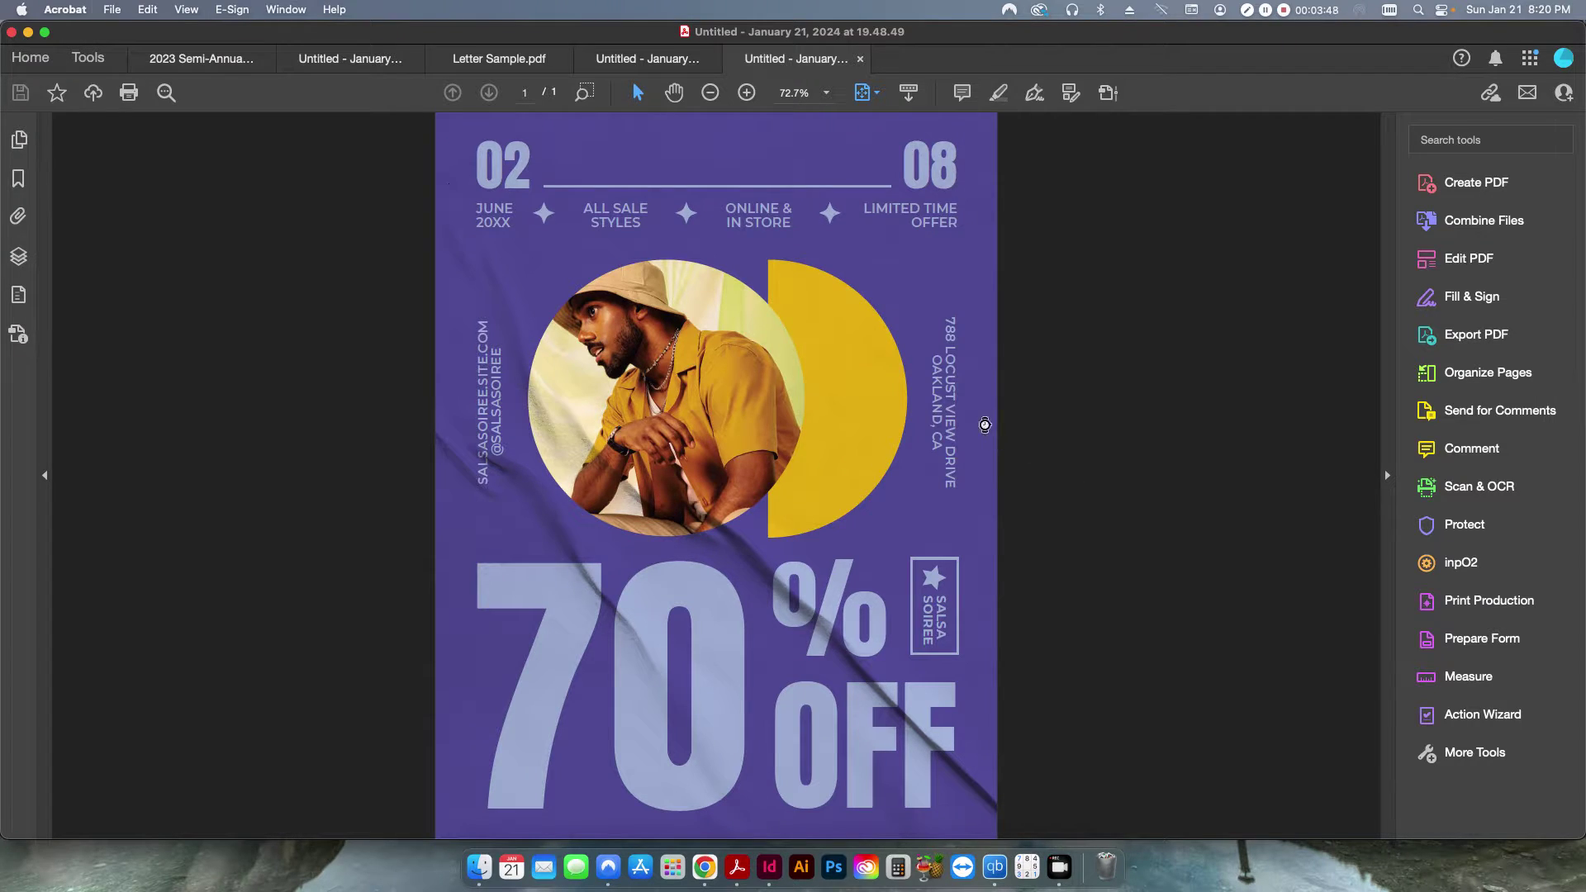
- Close the poster, memo, letter and flyer documents, keeping only the 2023 Semi-Annual Report booklet open
key(super+w)
key(super+w)
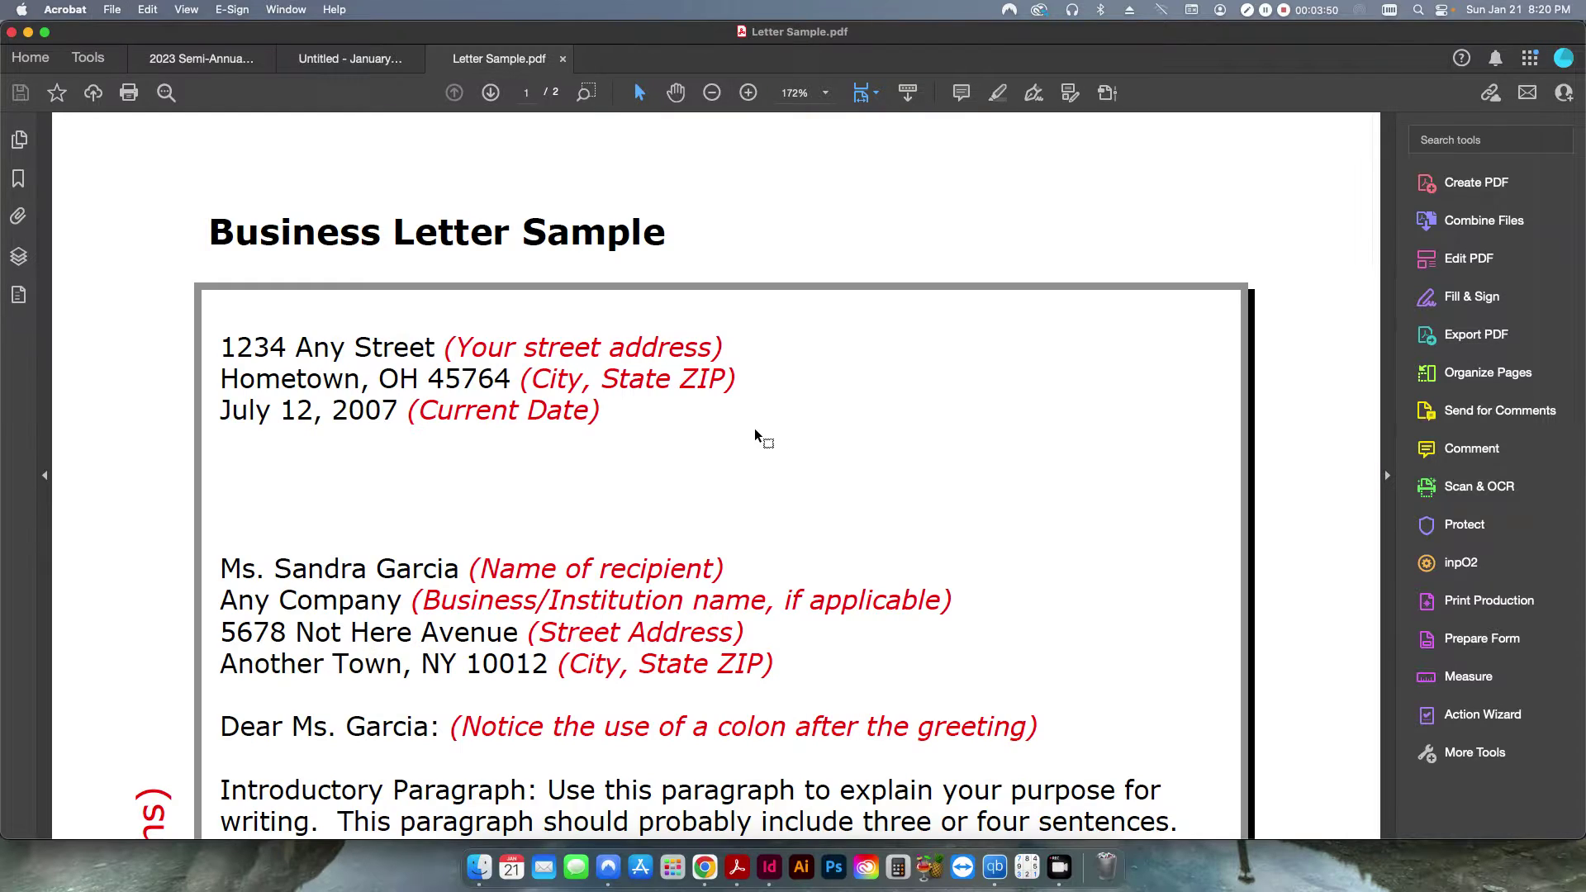
key(super+w)
key(super+w)
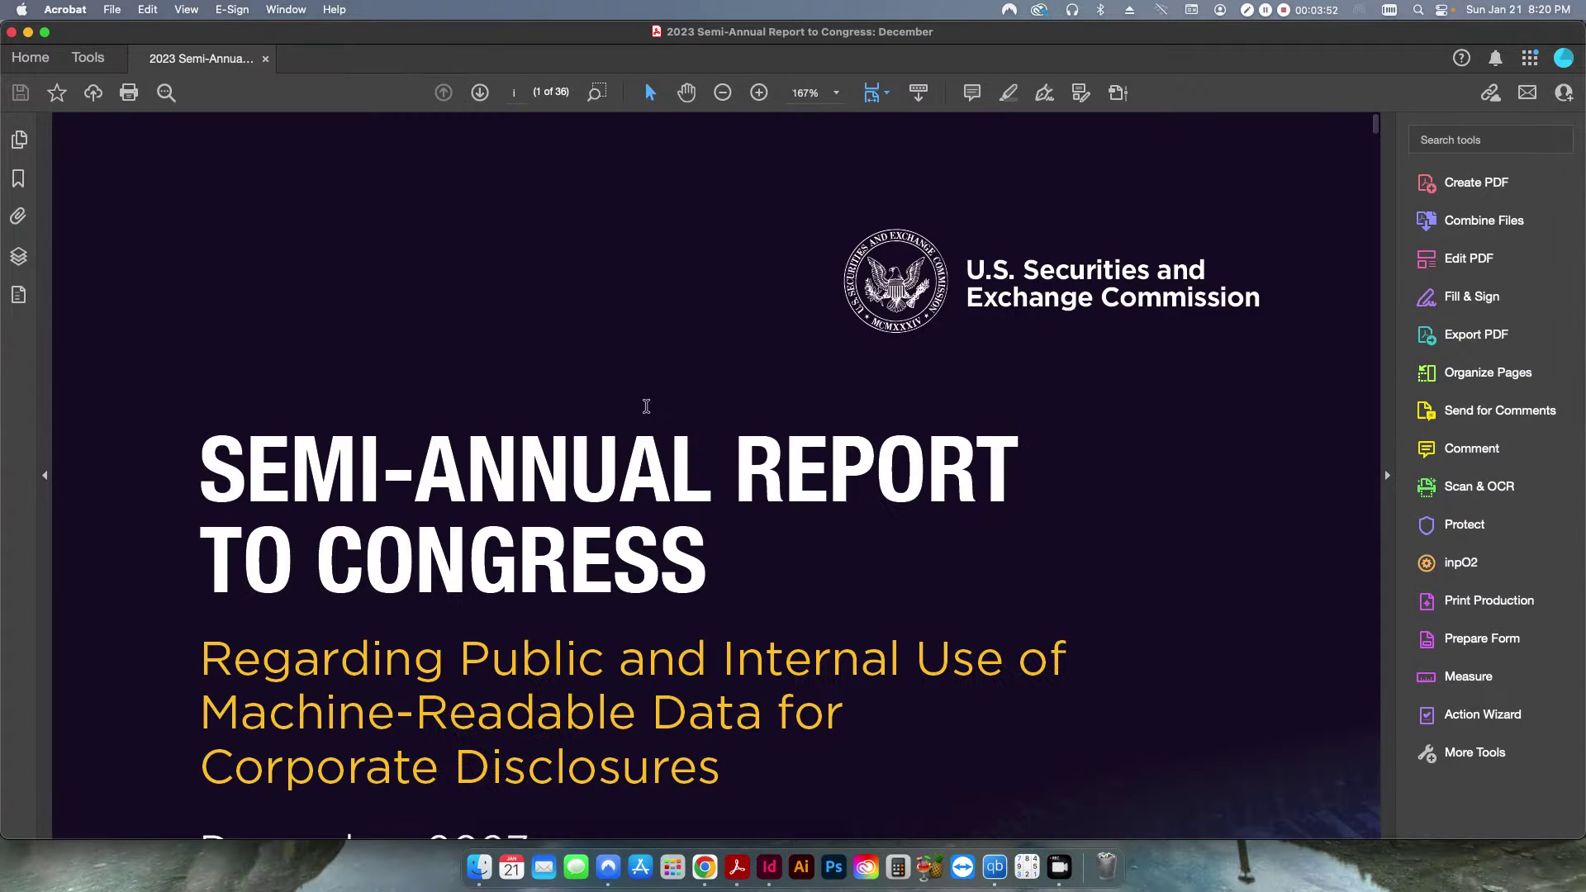
- Quit Acrobat, clear the file selection in the Finder window, and relaunch Acrobat
key(super+q)
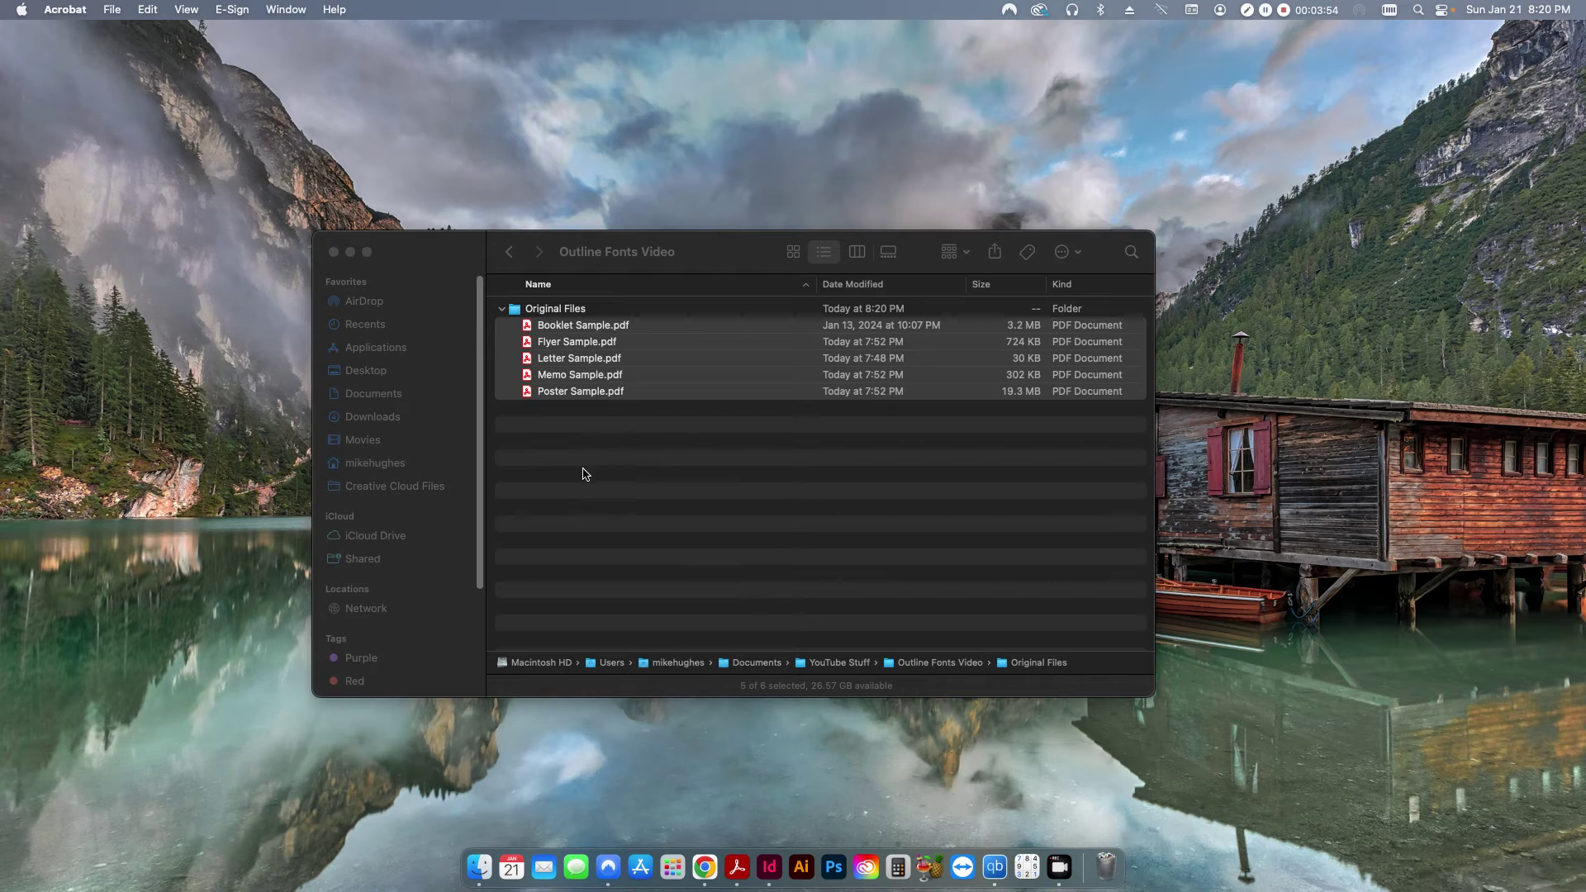
click(669, 452)
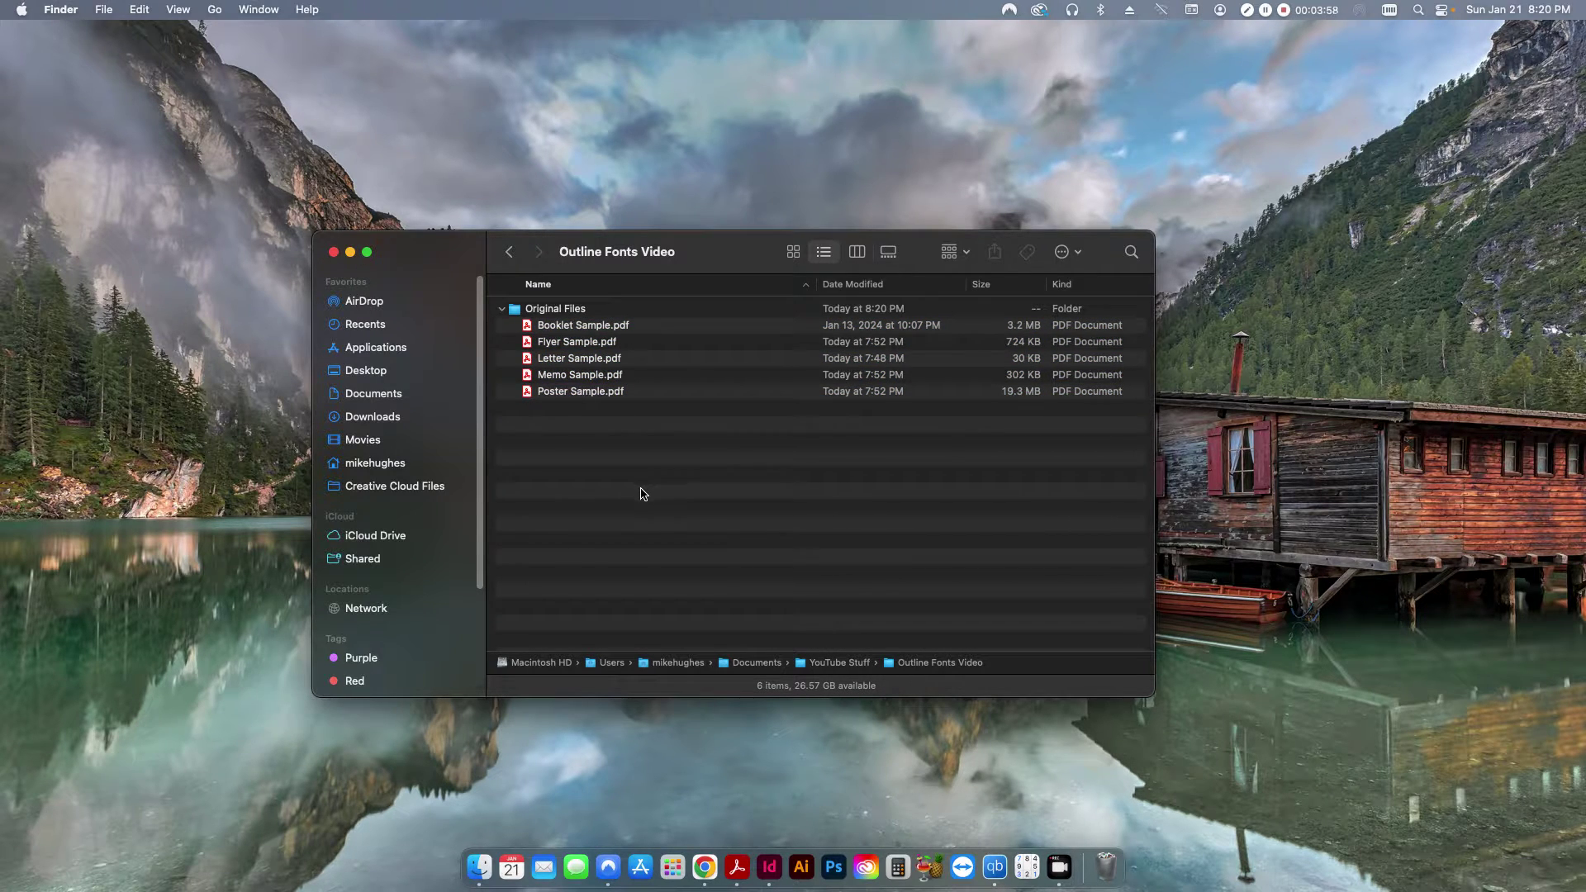
click(732, 875)
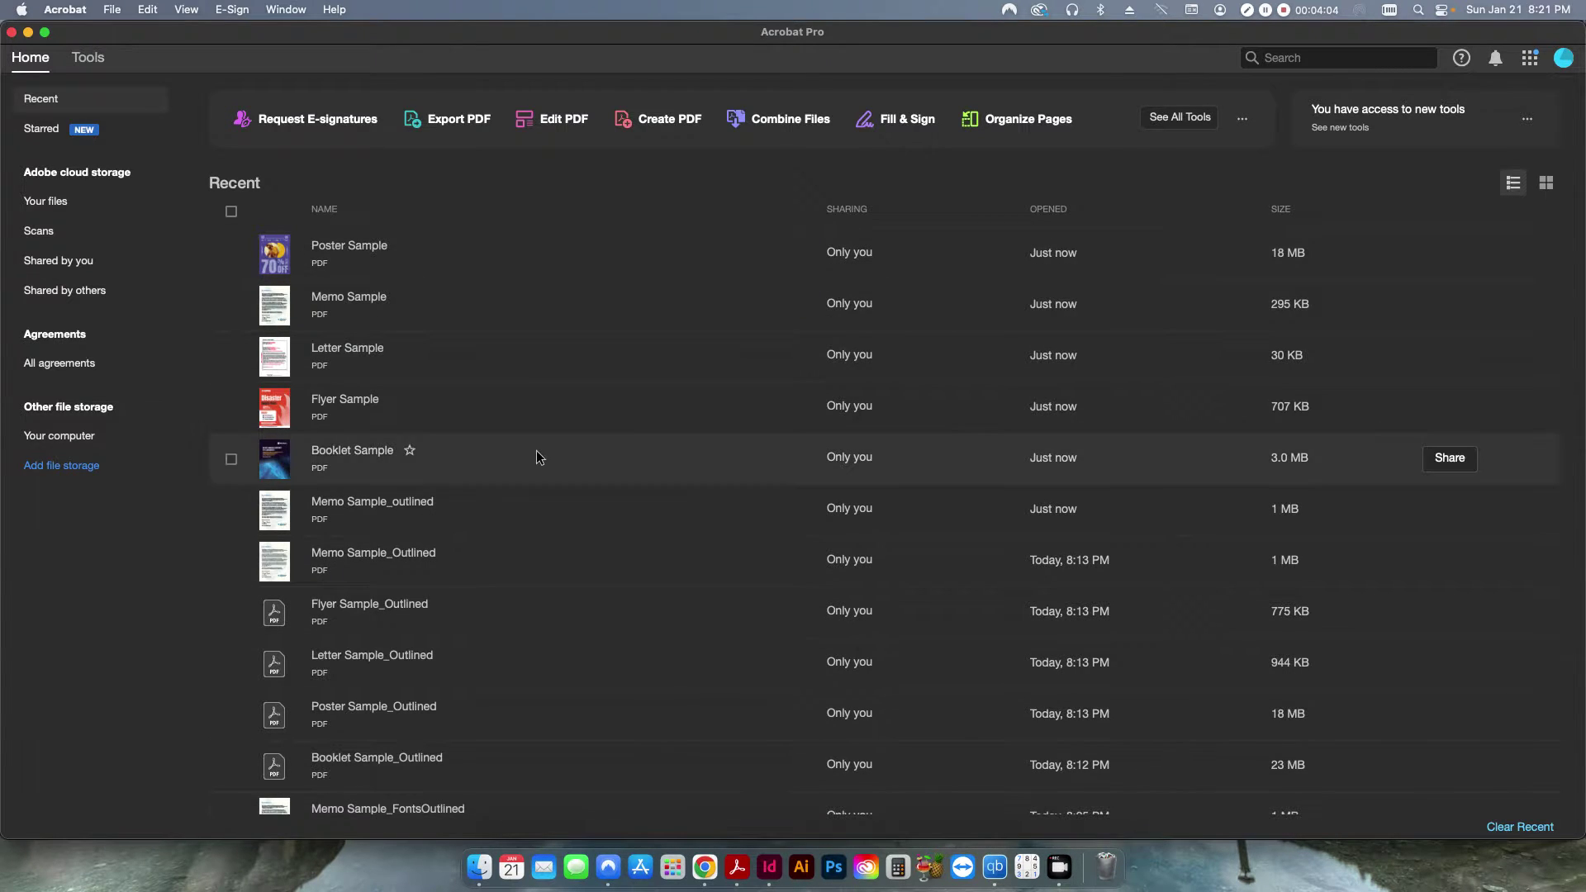
- Start a new action in the Action Wizard and set its default file source to Add Folder
click(86, 57)
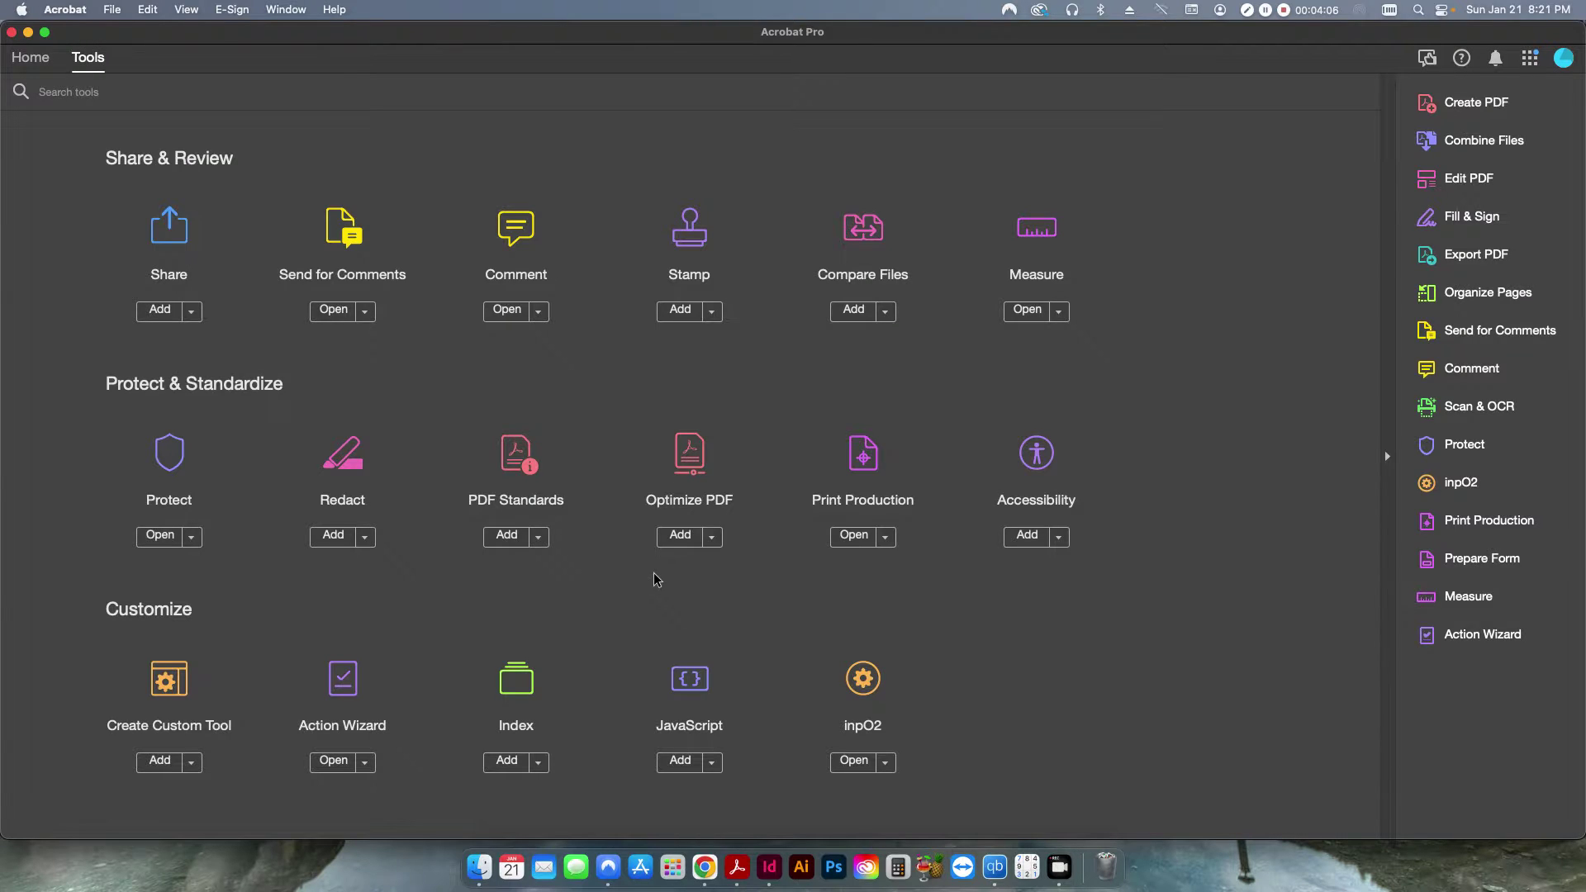
click(352, 690)
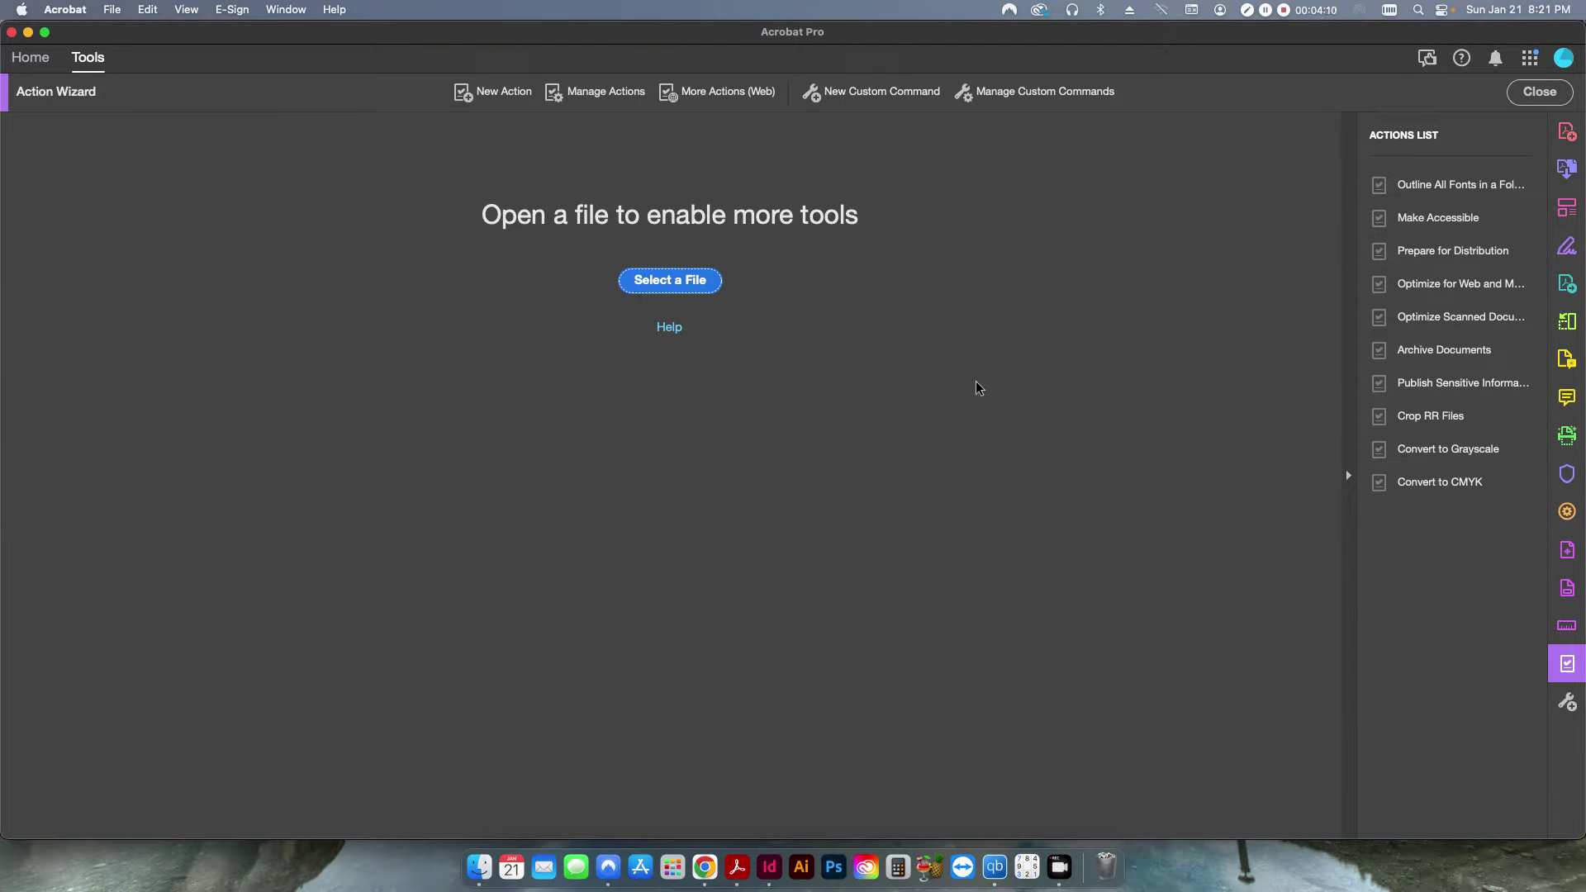
click(494, 91)
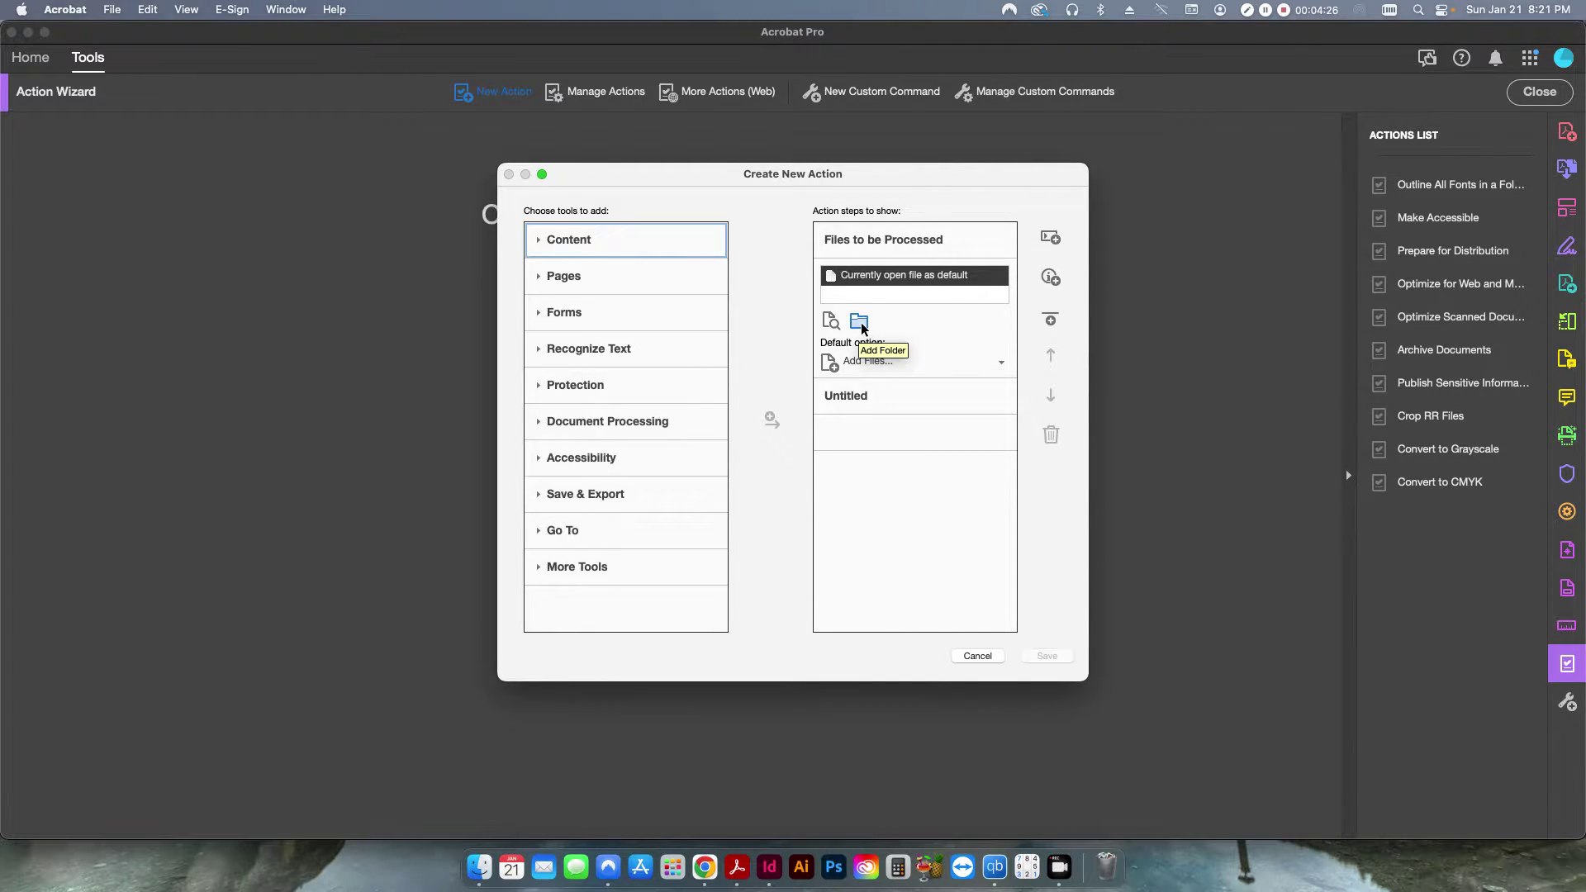
click(859, 366)
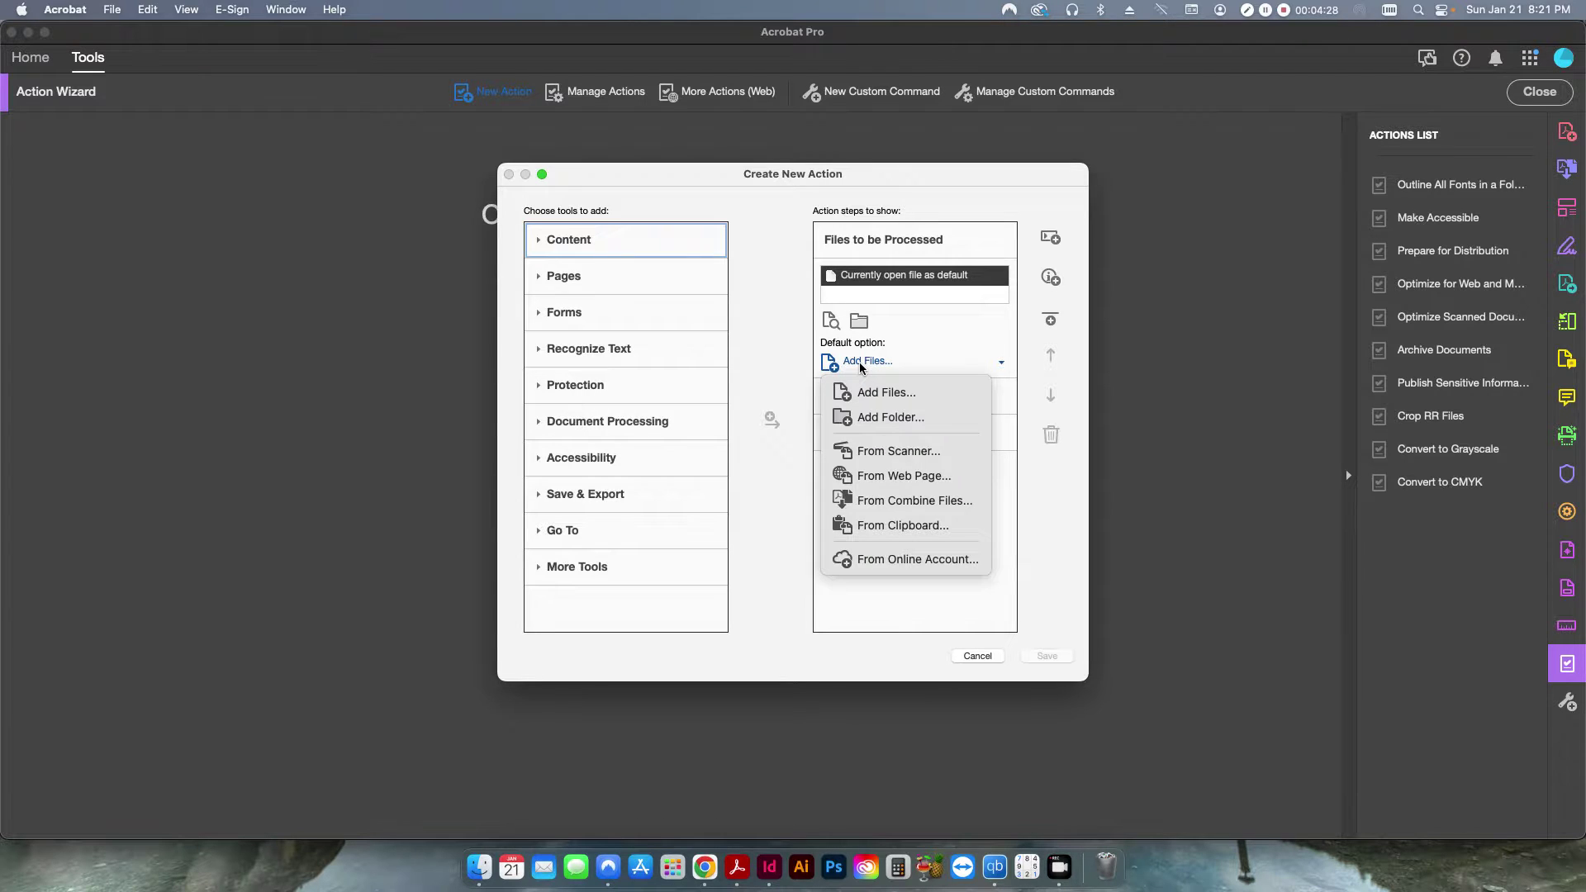
click(874, 420)
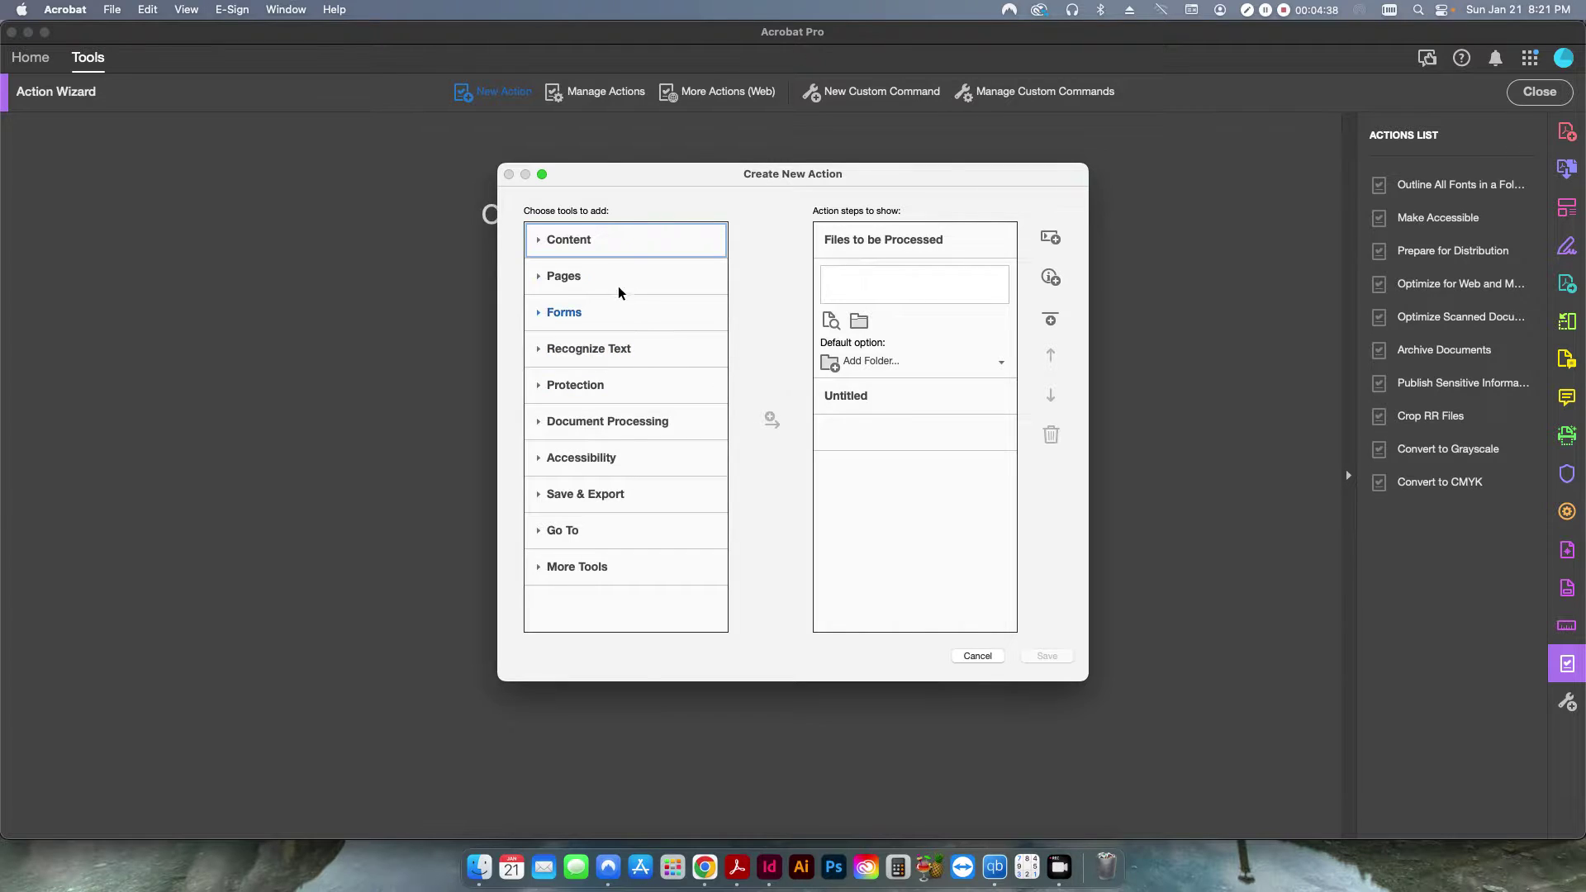
- Add a Preflight step from the document processing tools to the action and turn off Prompt User for it
click(602, 418)
click(578, 456)
click(772, 421)
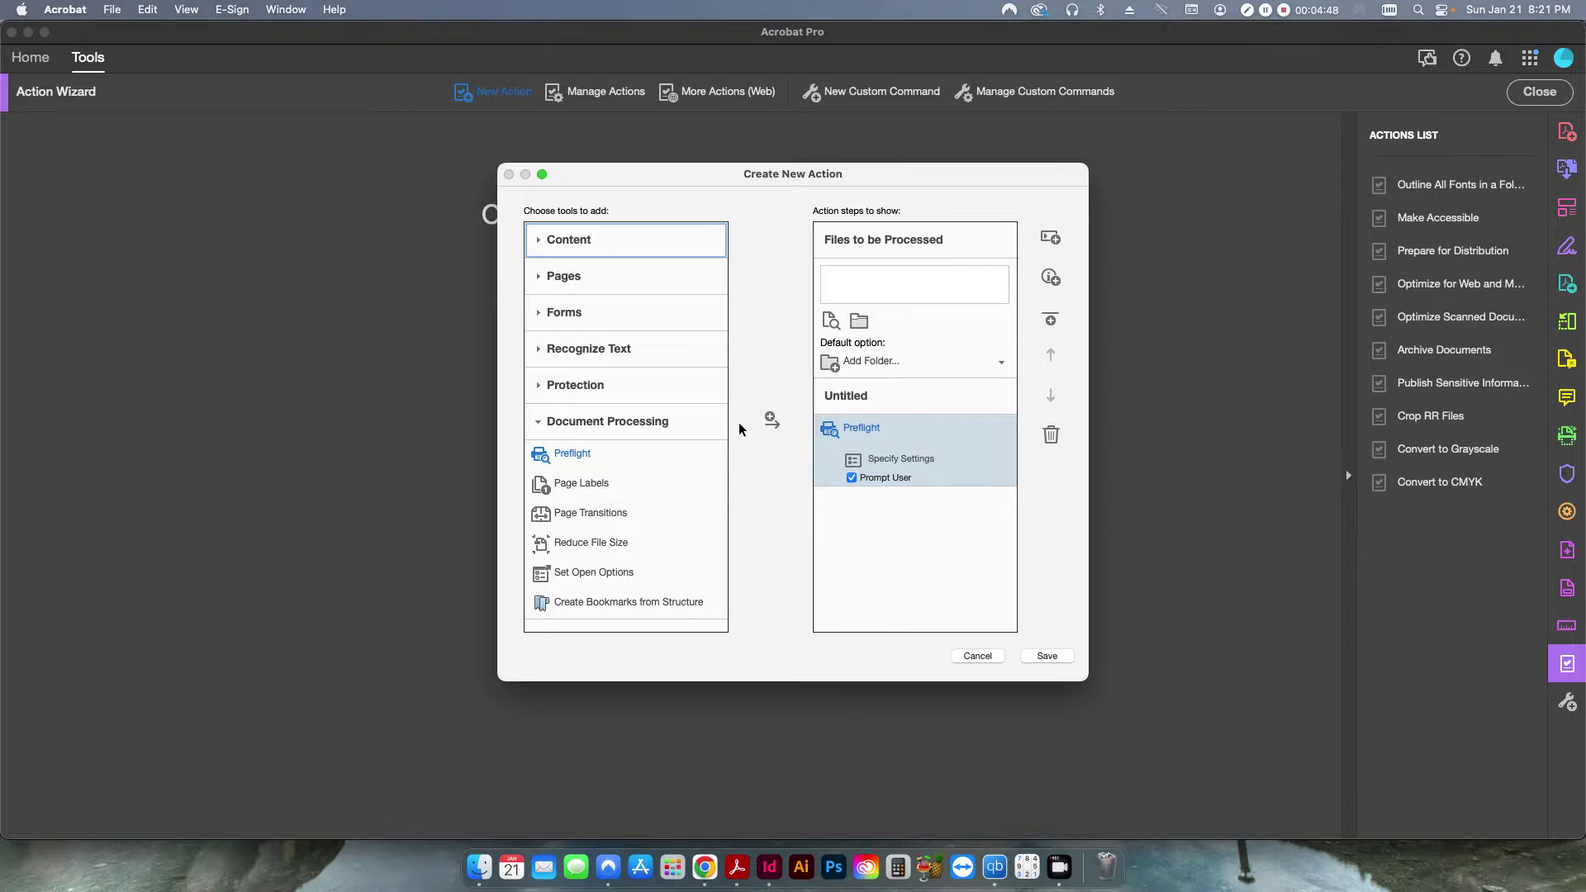
click(853, 478)
- Set the Preflight step to use the Convert fonts to outlines profile from the Acrobat Pro DC 2015 Profiles library
click(879, 459)
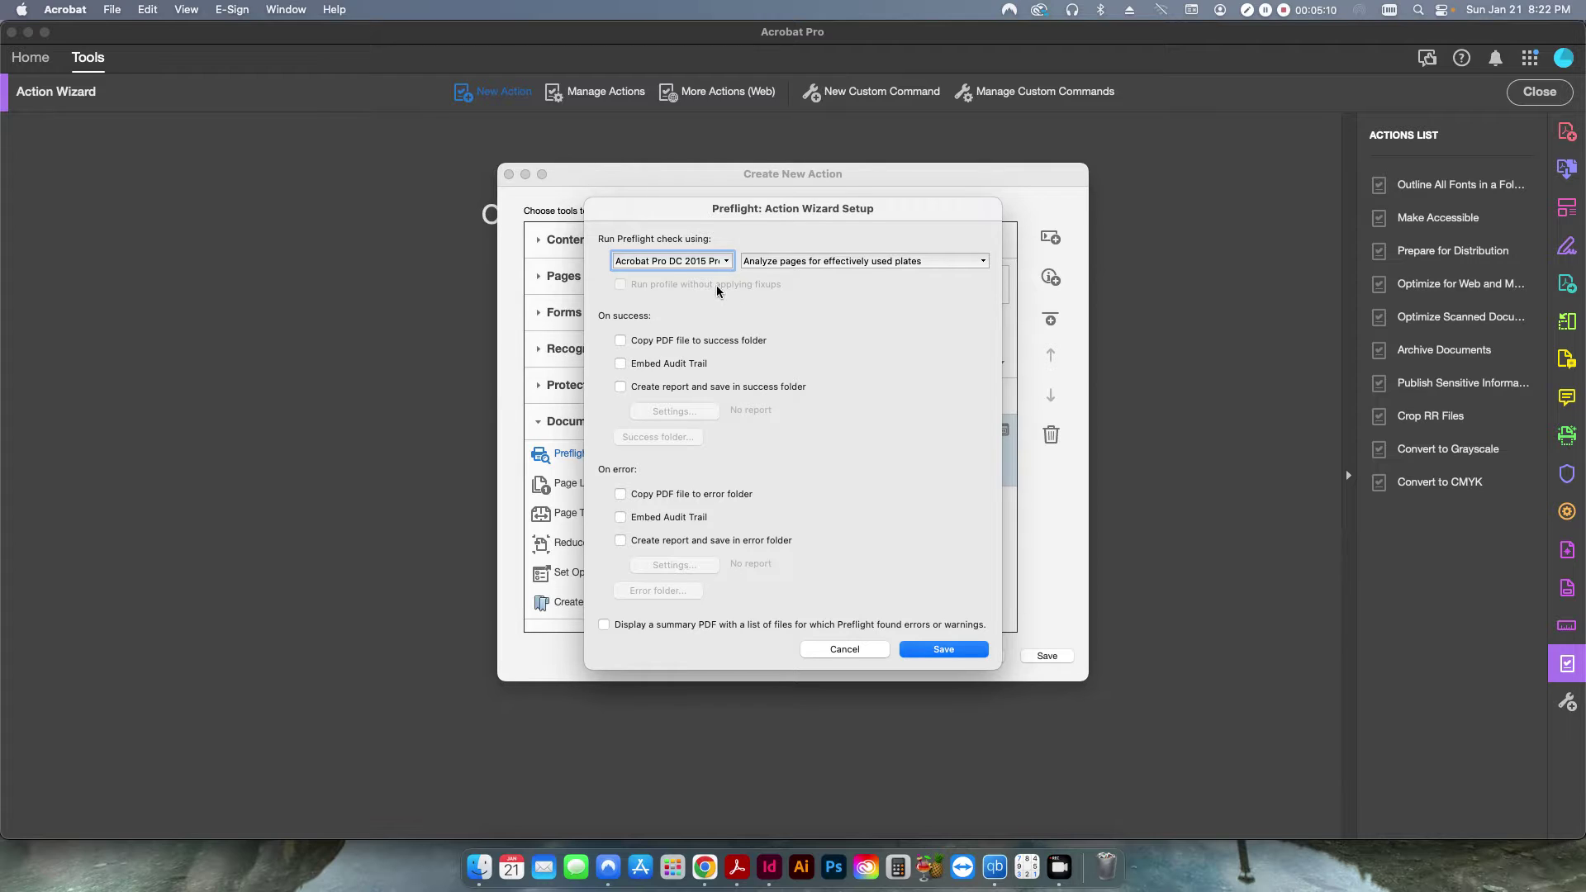
click(691, 263)
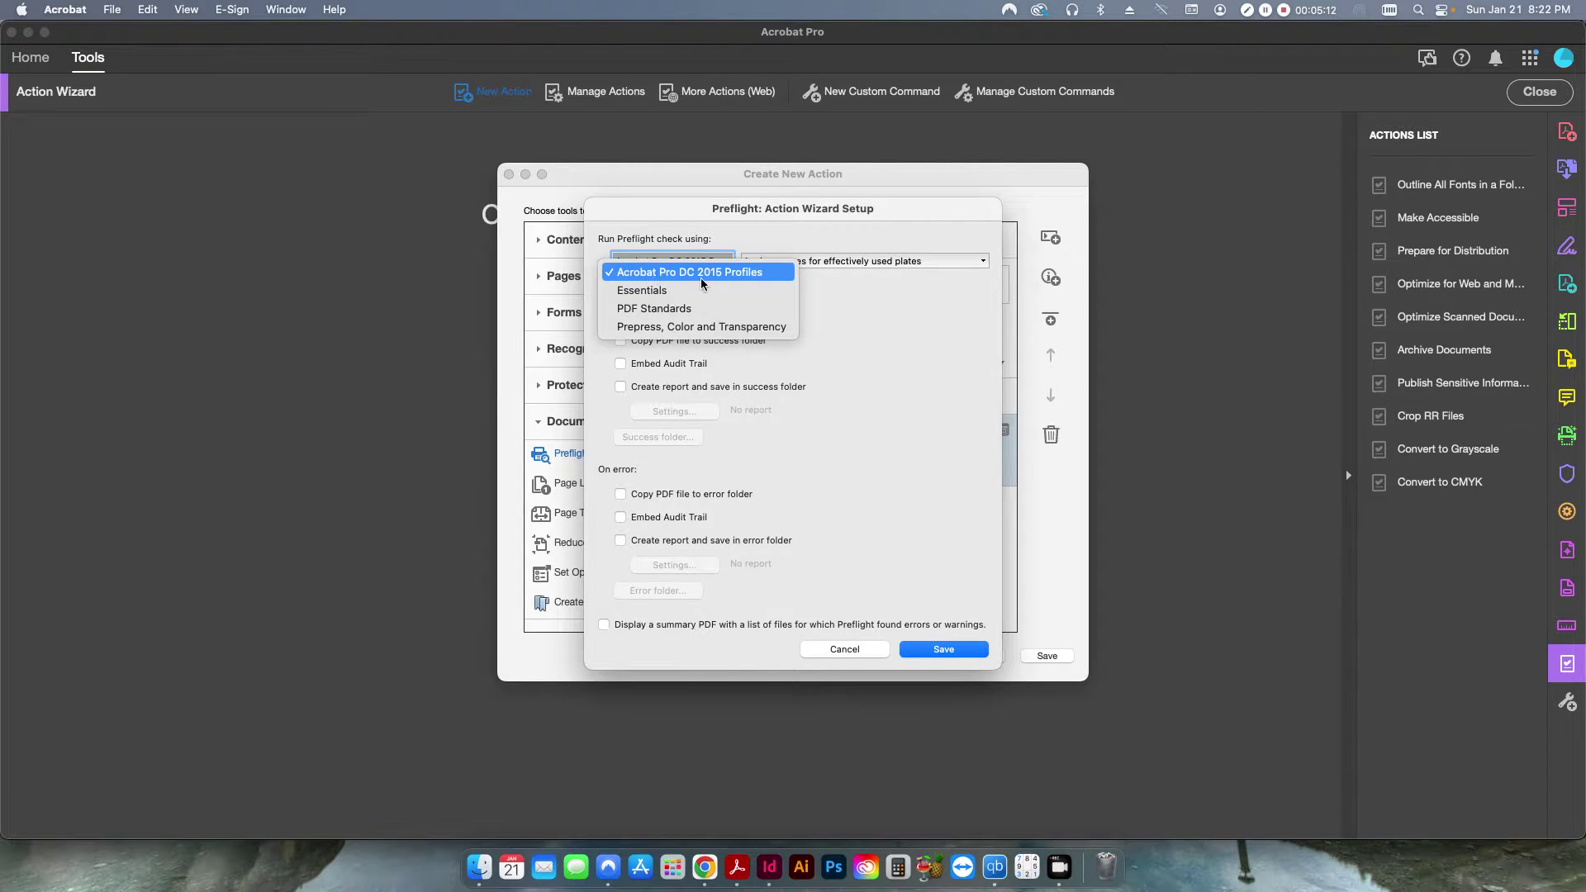
click(692, 275)
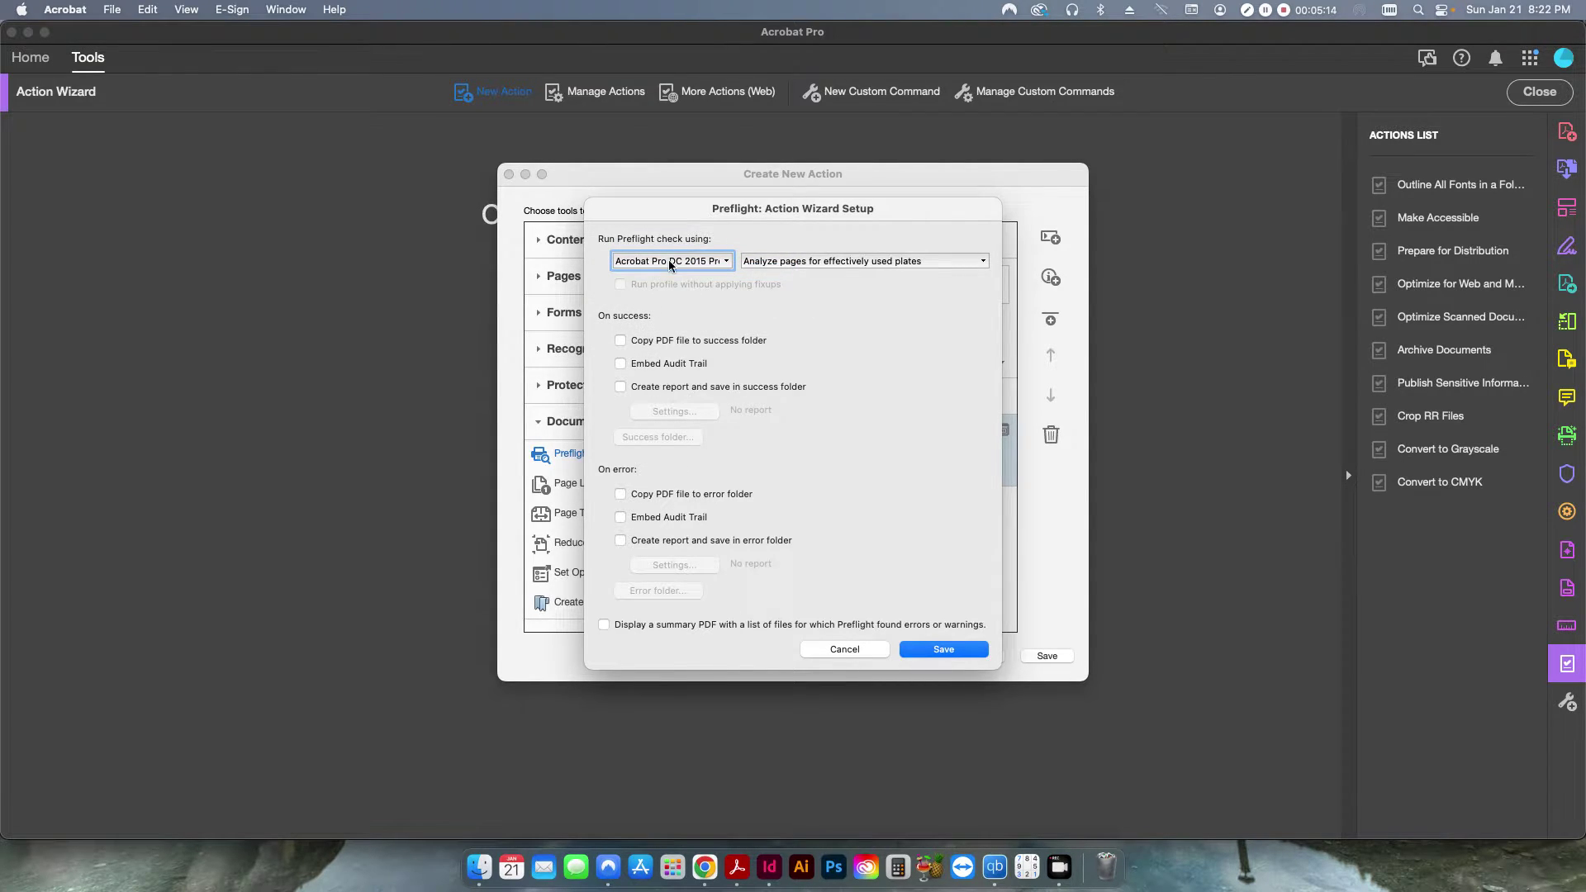
click(854, 264)
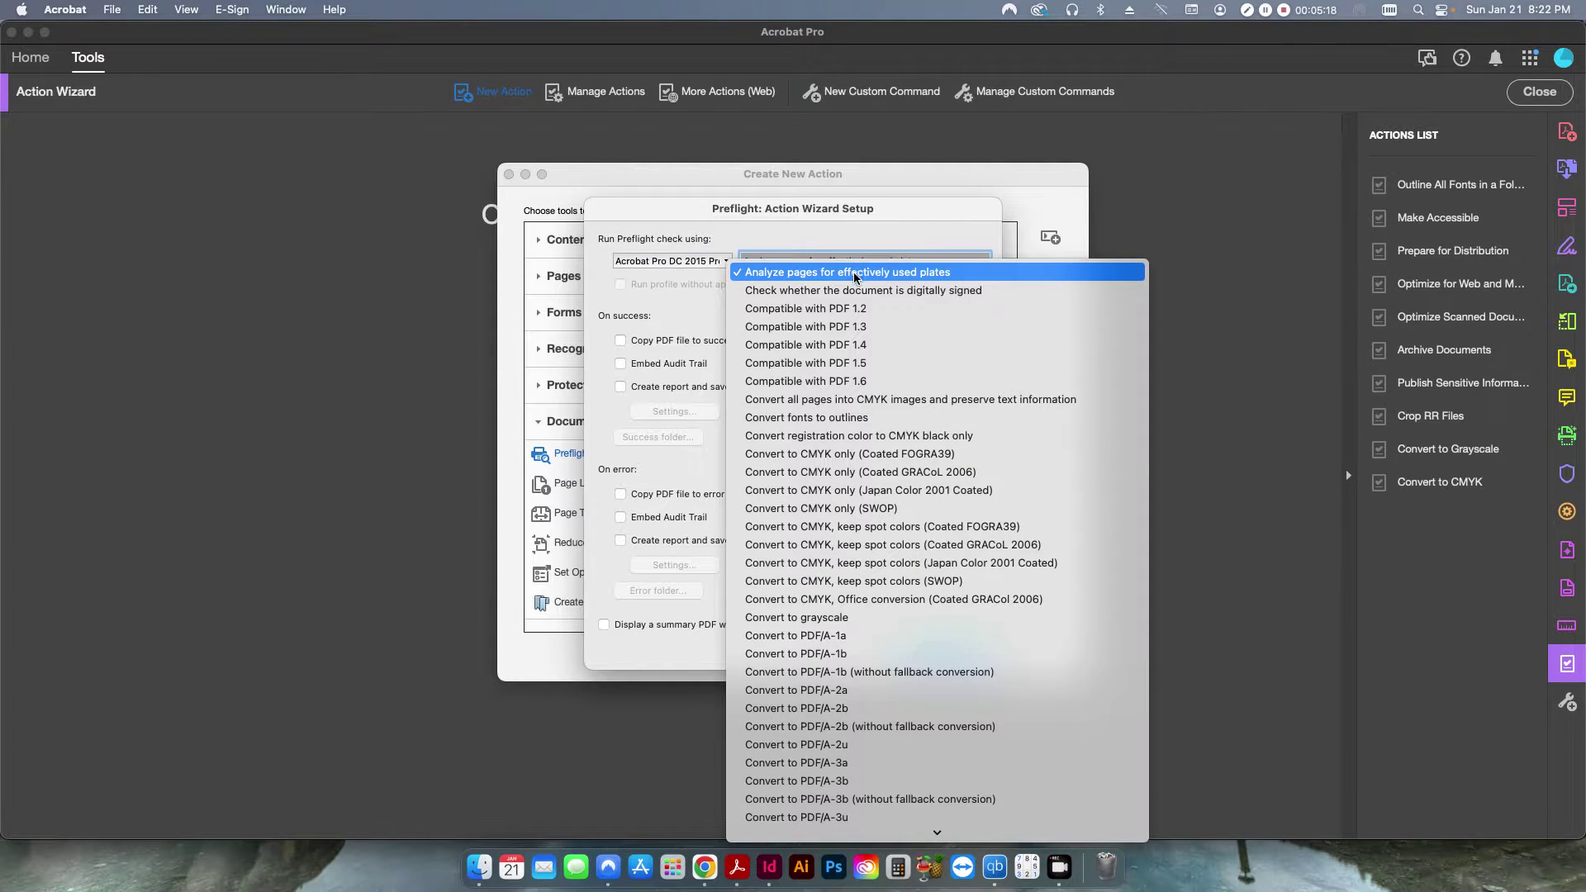
click(823, 422)
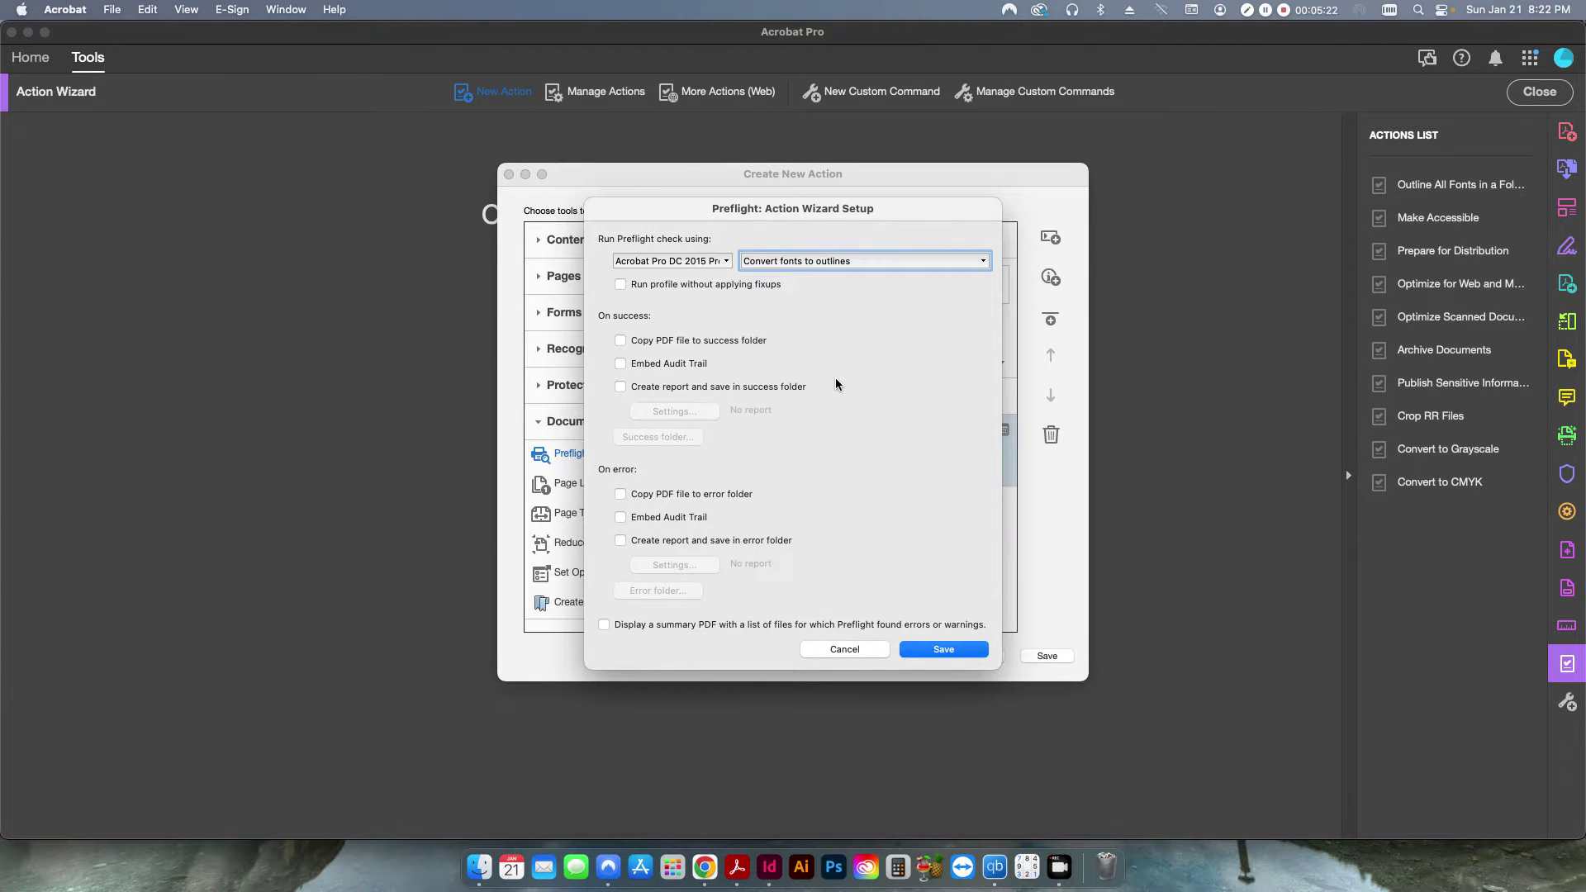
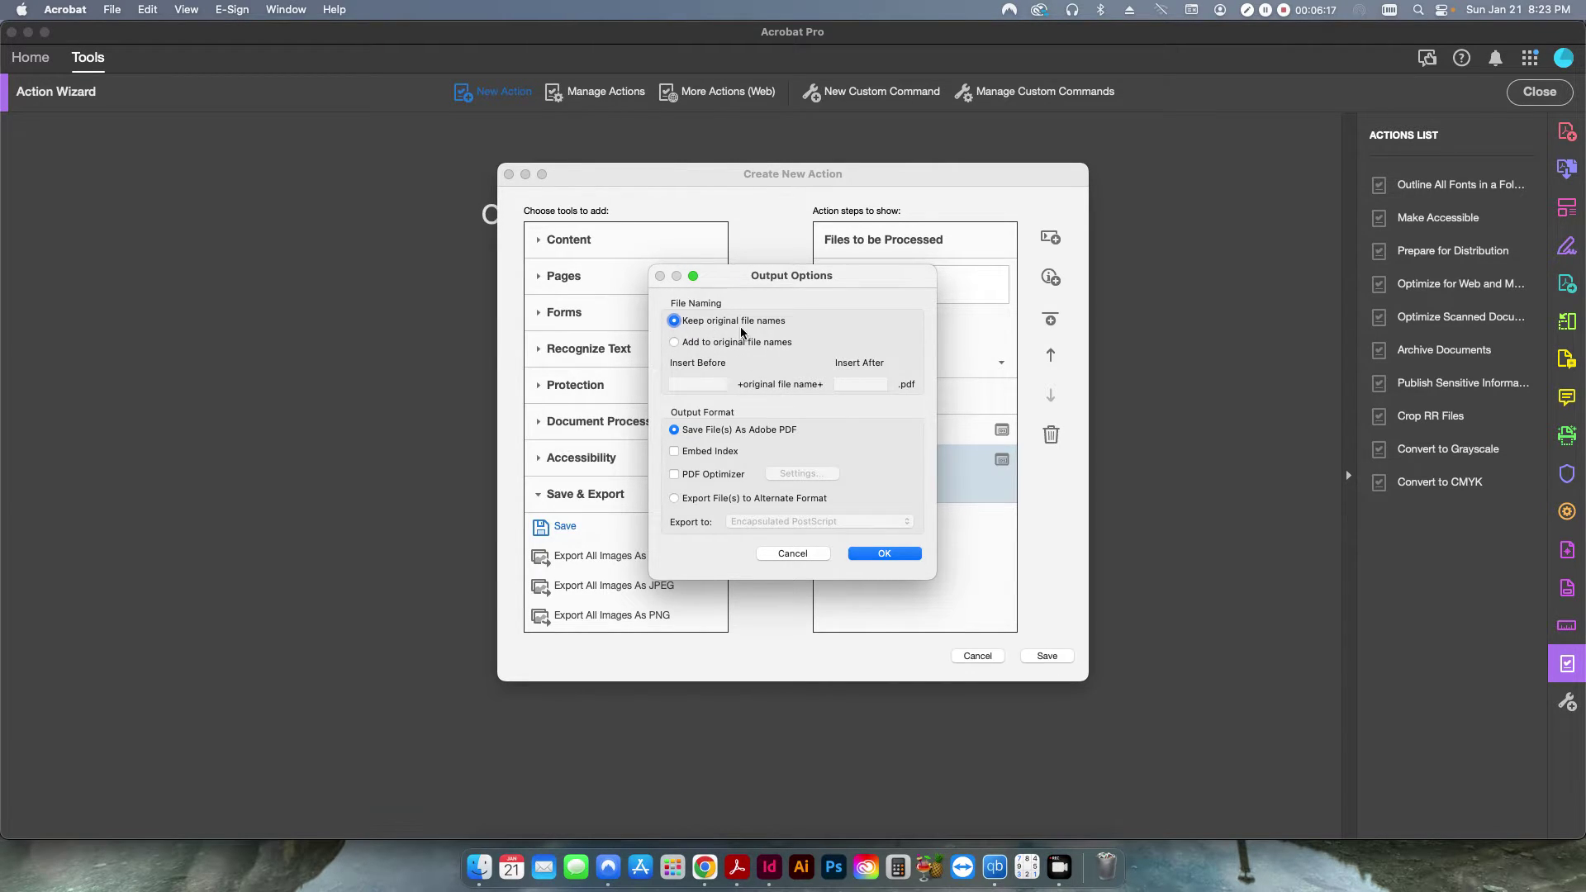
- Set the Save step's output options to append _Outlined after the original file names
click(728, 344)
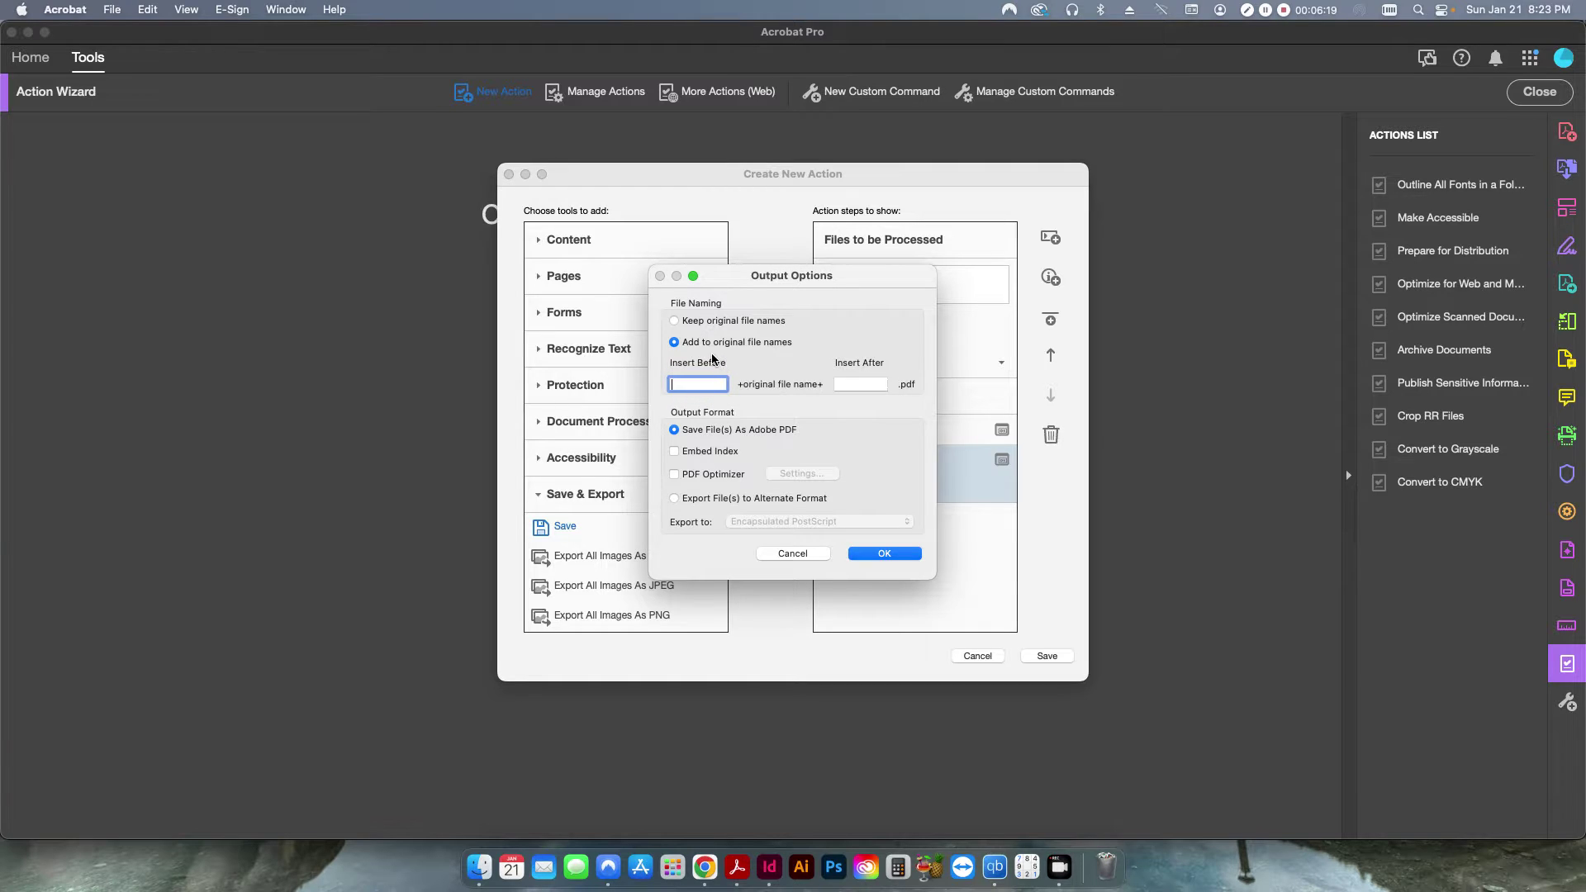
click(851, 386)
text(_Outlined)
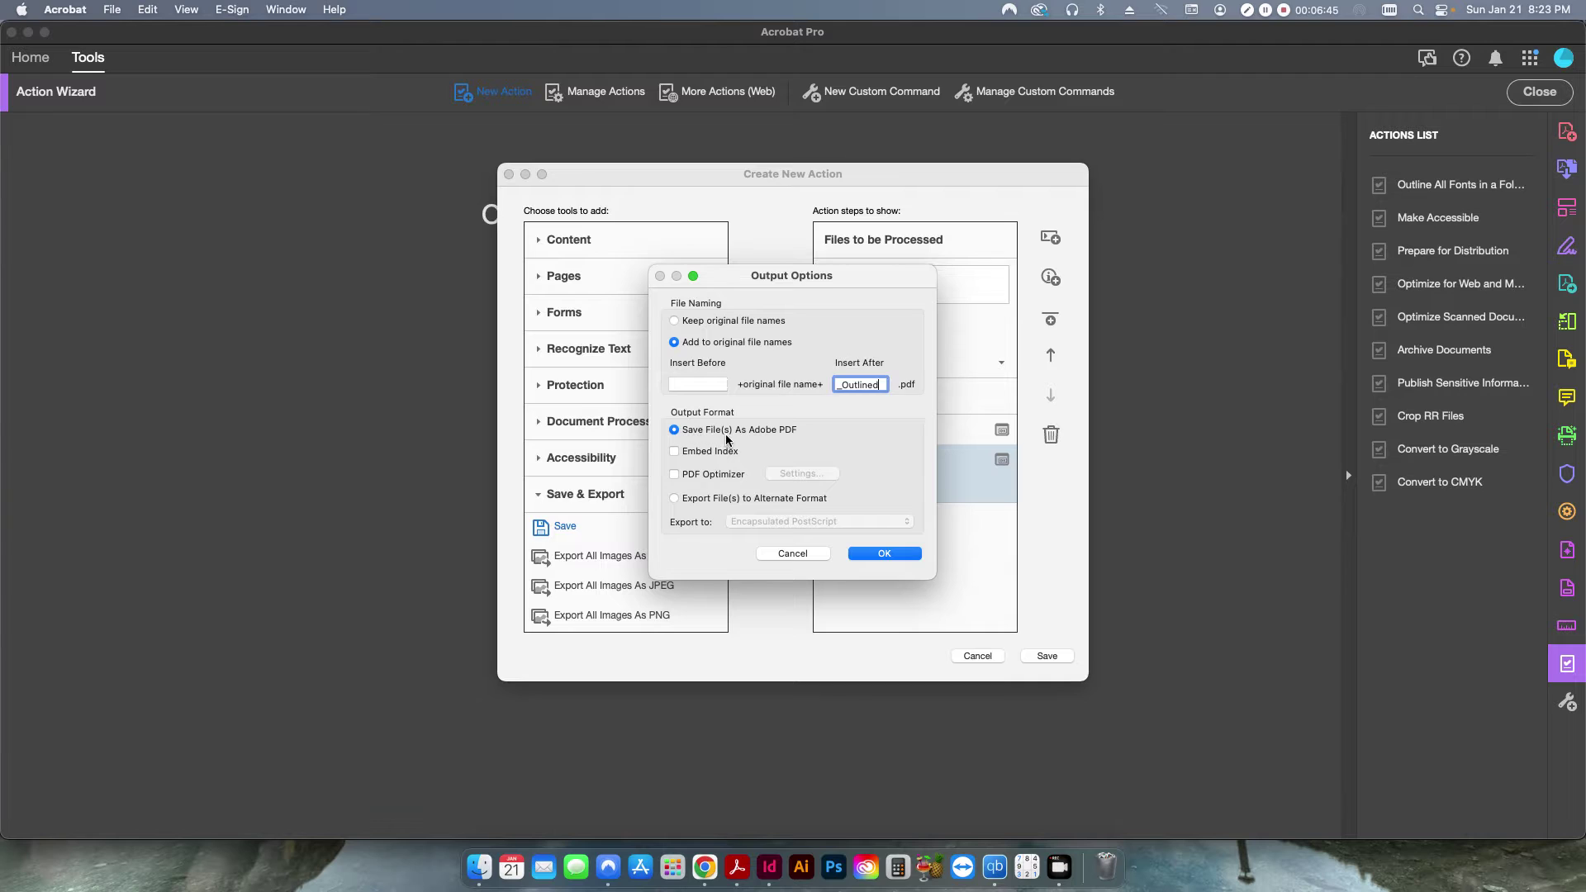
click(873, 553)
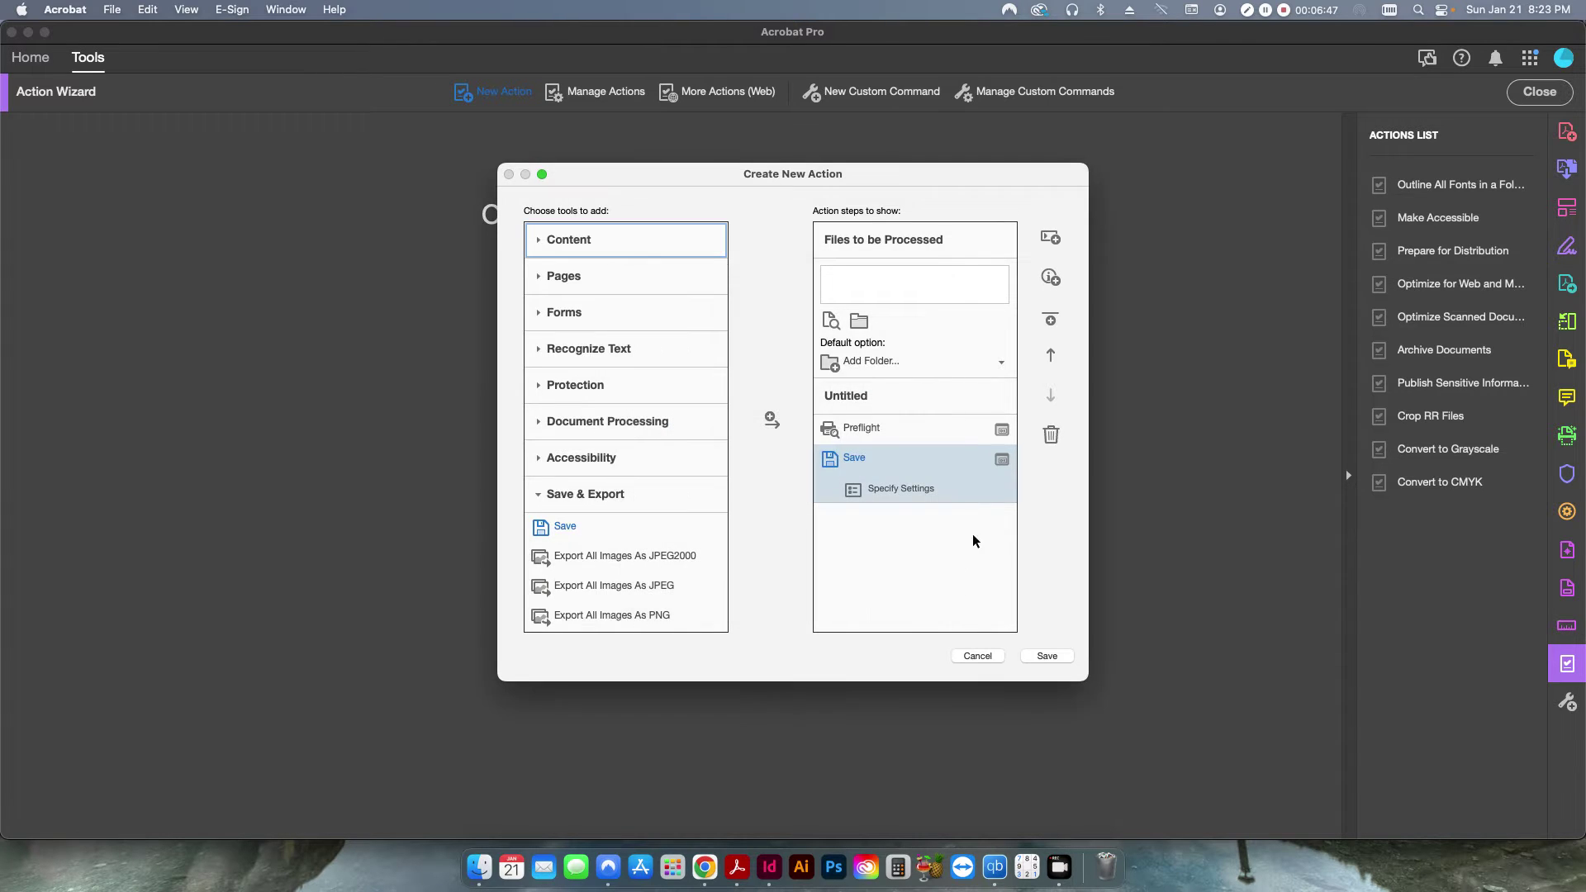
- Change the Save step to Save to Local Folder and create a folder named Outlined Fonts inside Outline Fonts Video
click(1002, 461)
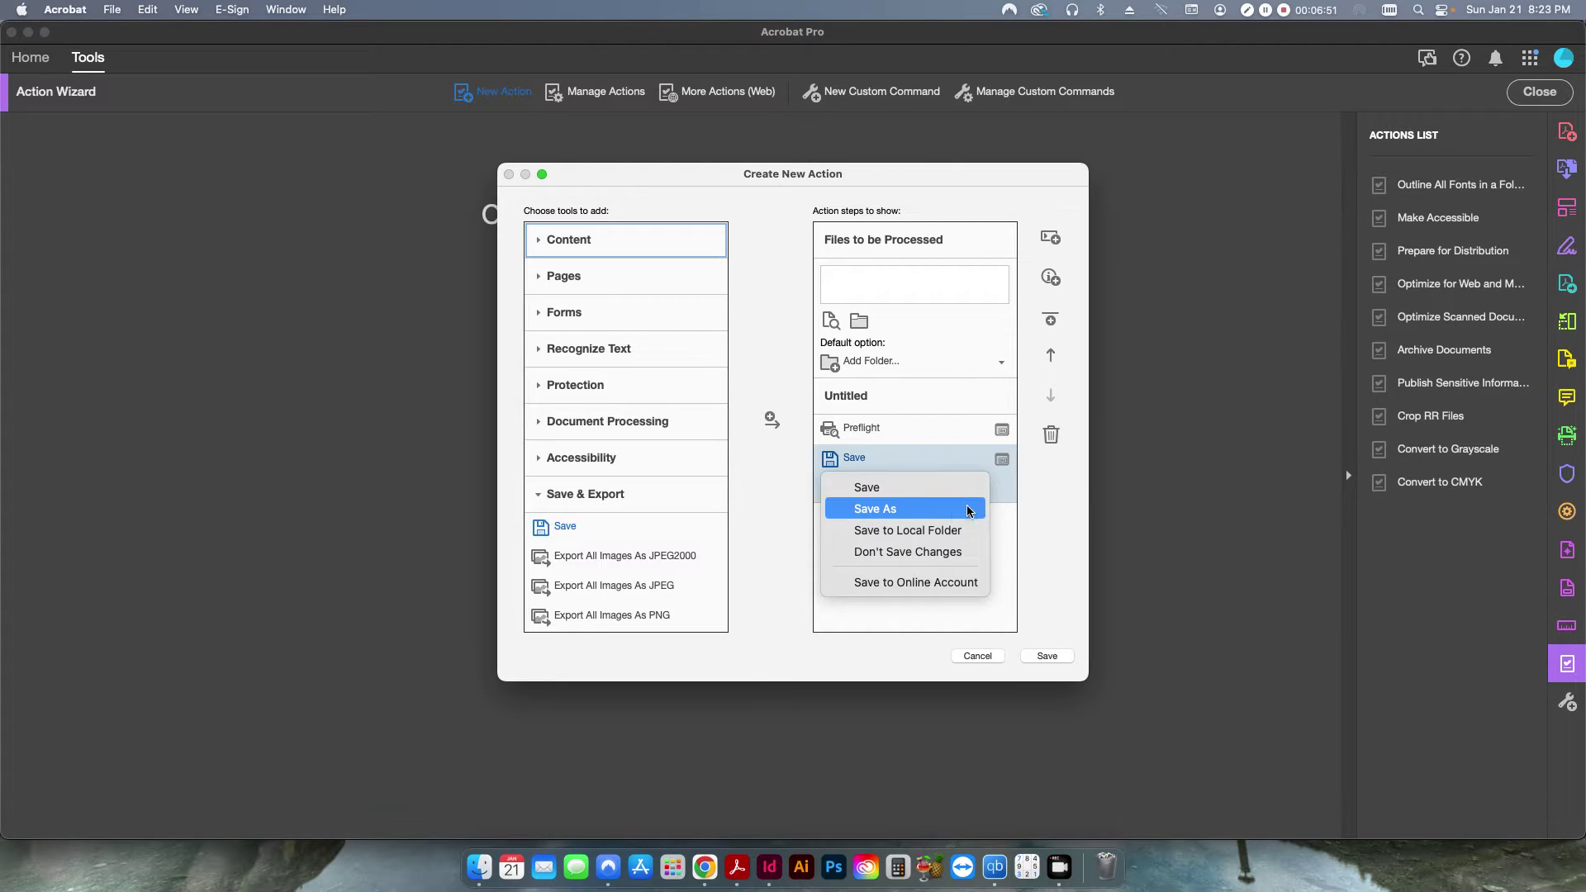
click(906, 533)
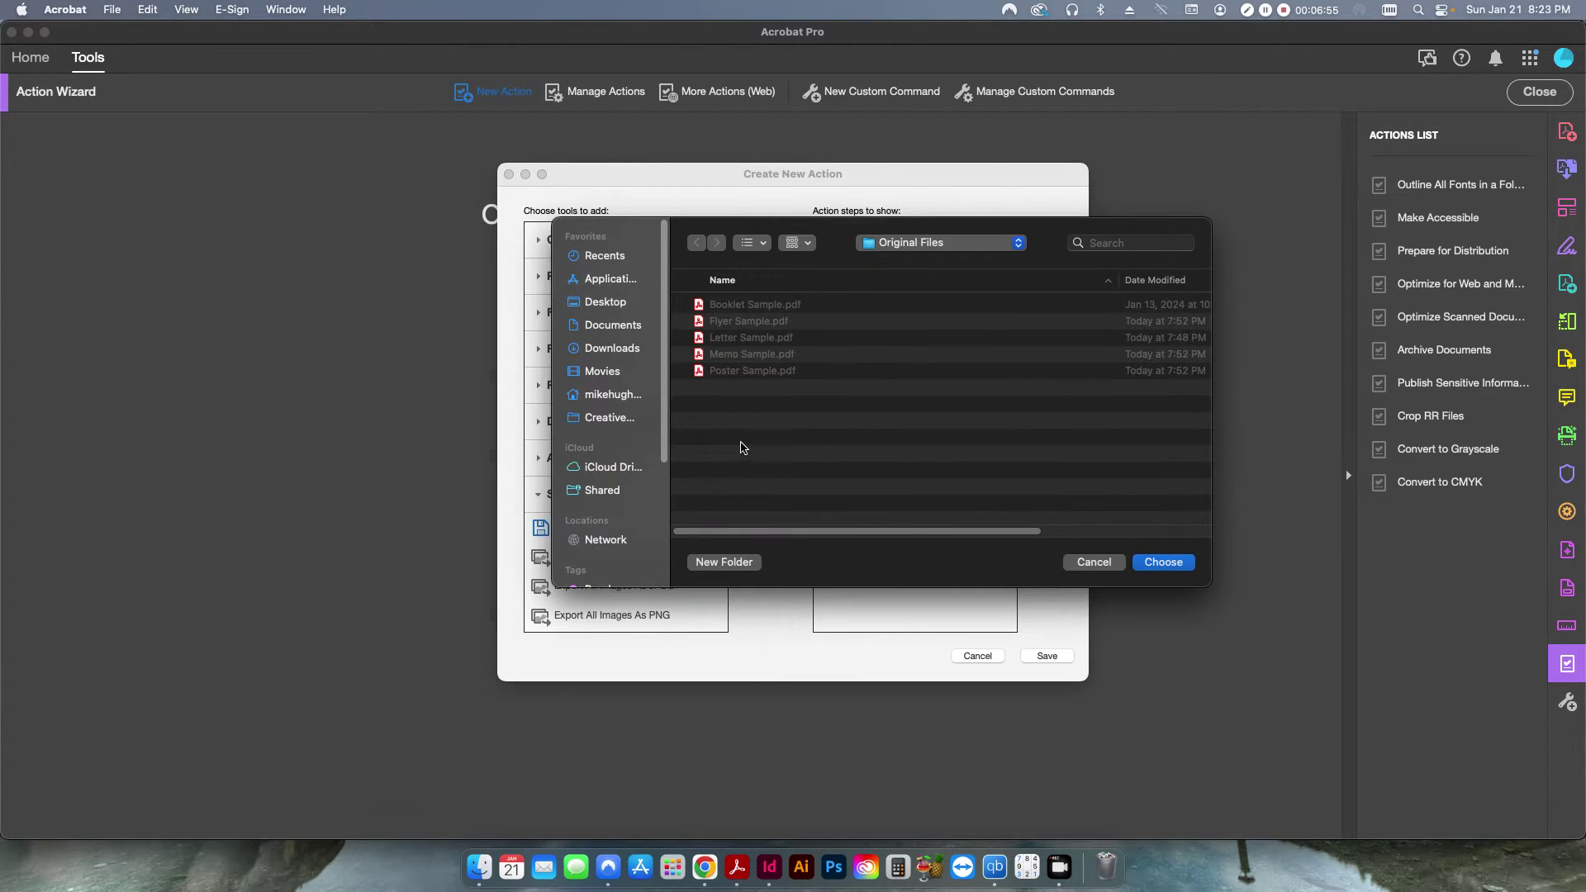
click(899, 247)
click(902, 261)
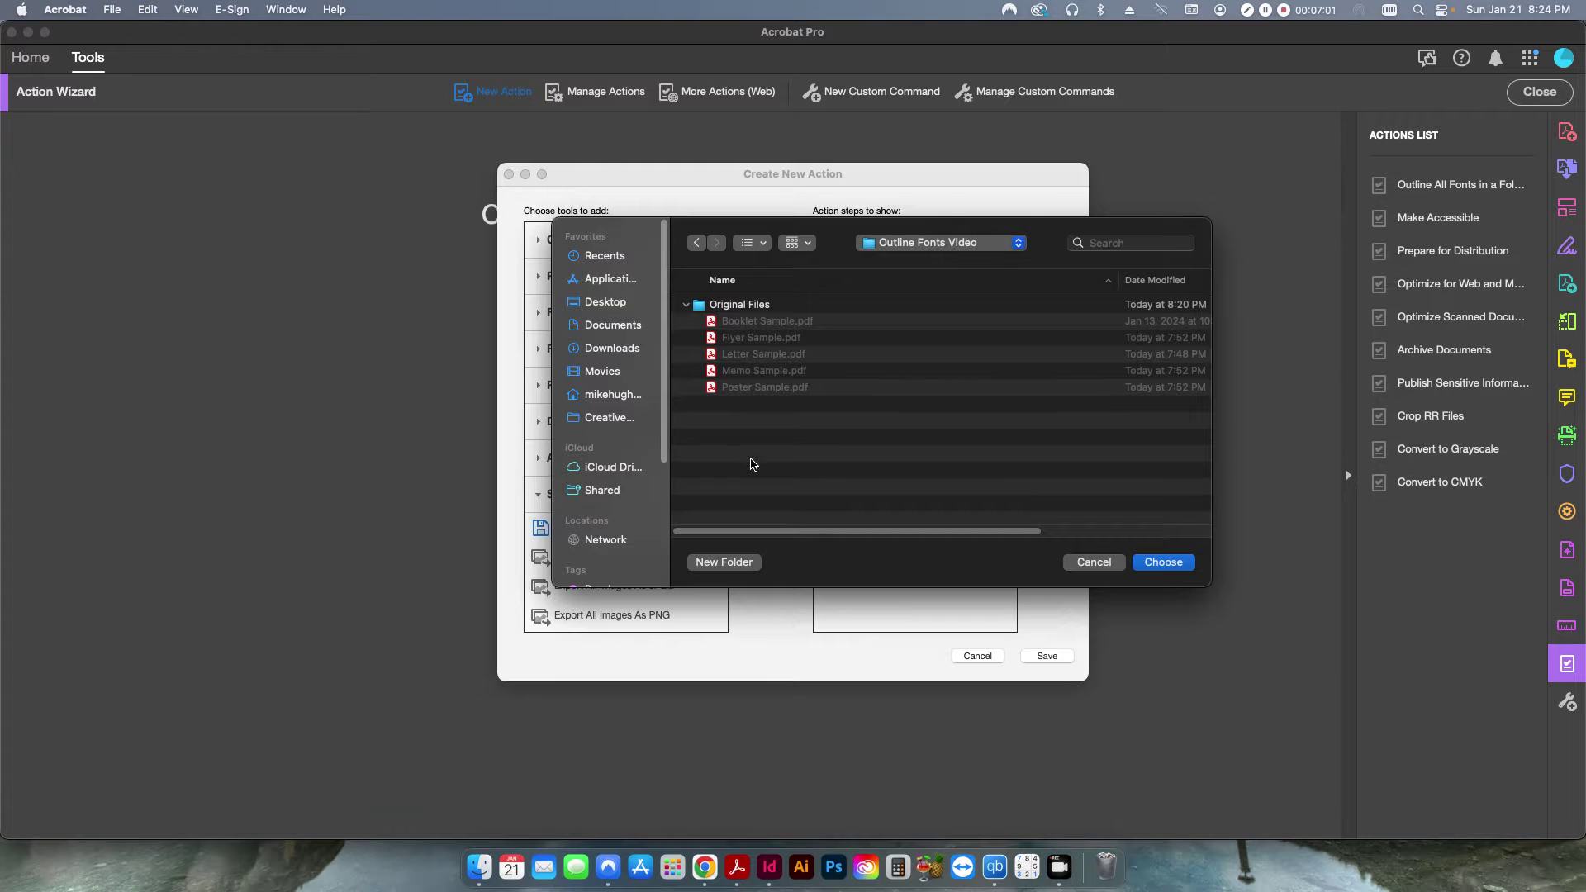
click(724, 561)
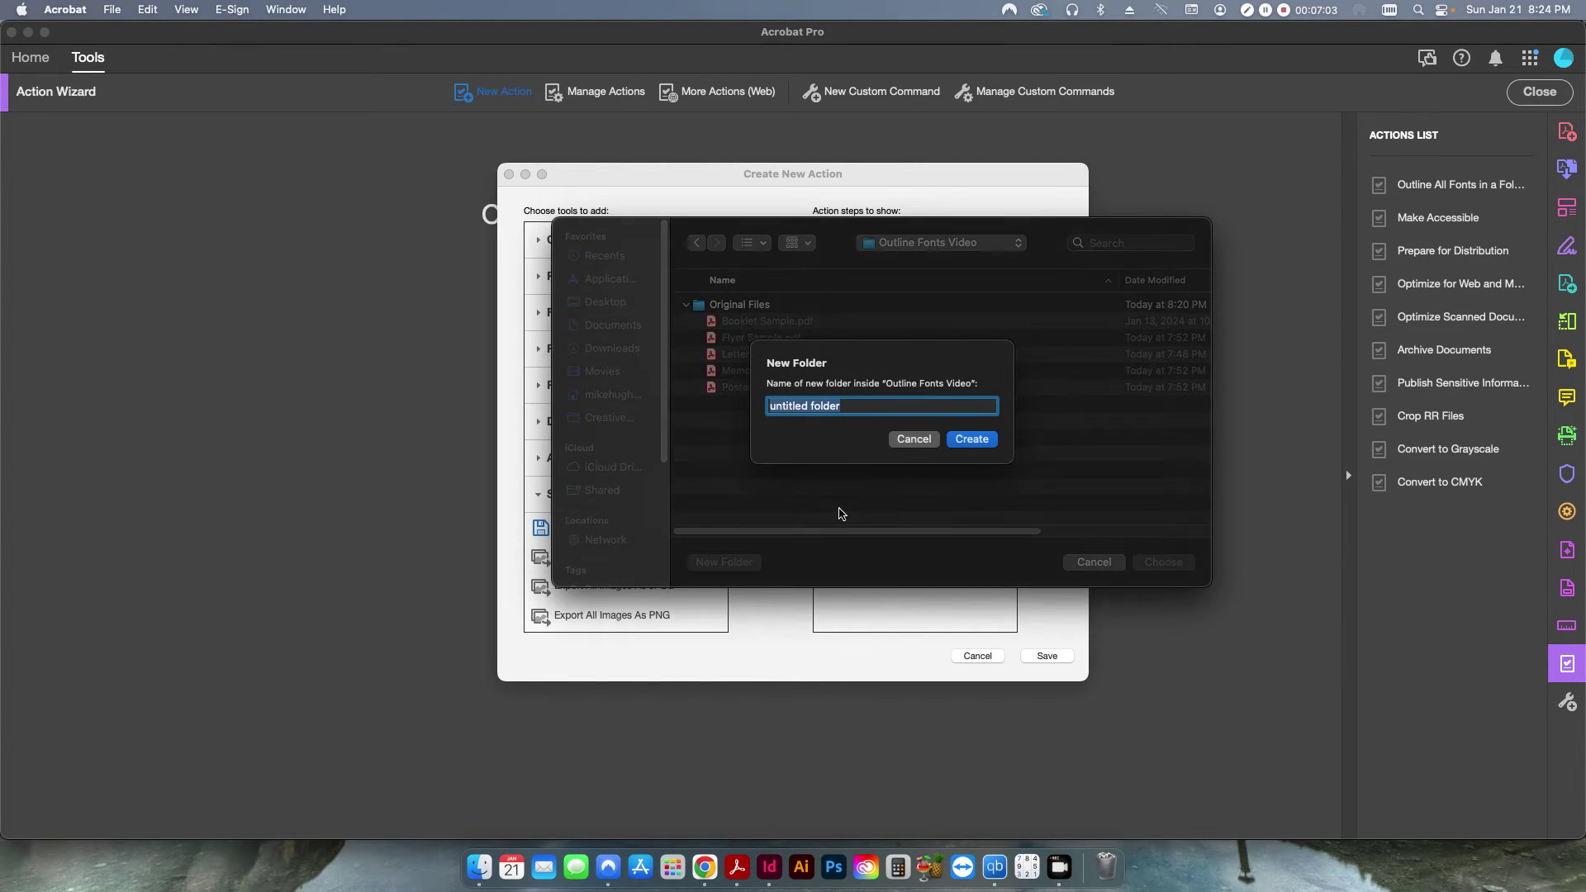
text(Outlined Fonts)
click(975, 441)
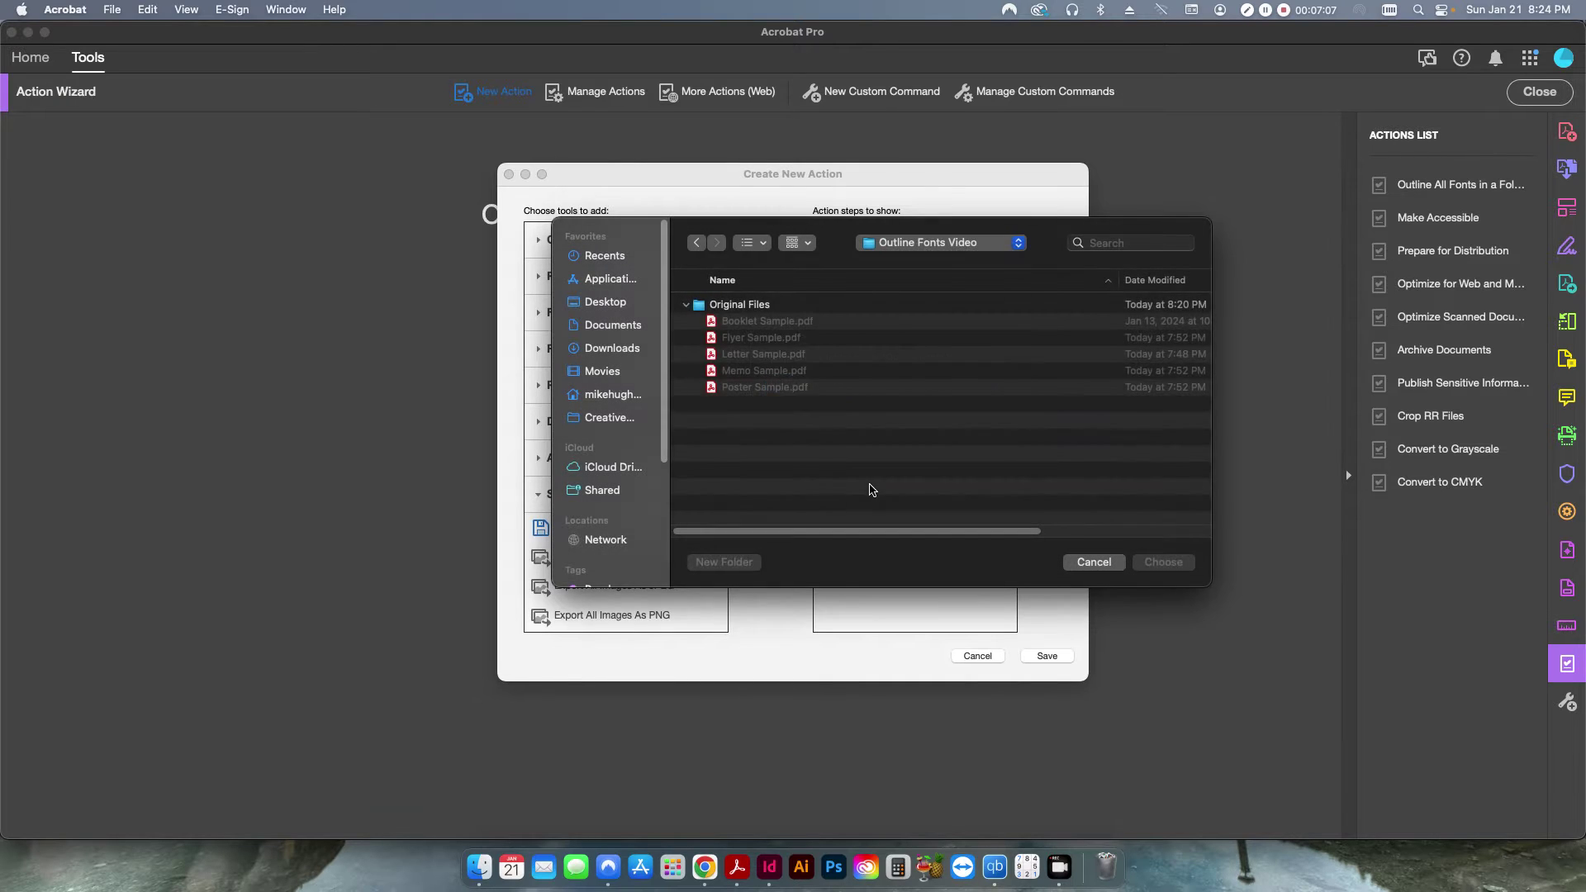
- Choose the Outlined Fonts folder within Outline Fonts Video as the Save step's destination
click(931, 247)
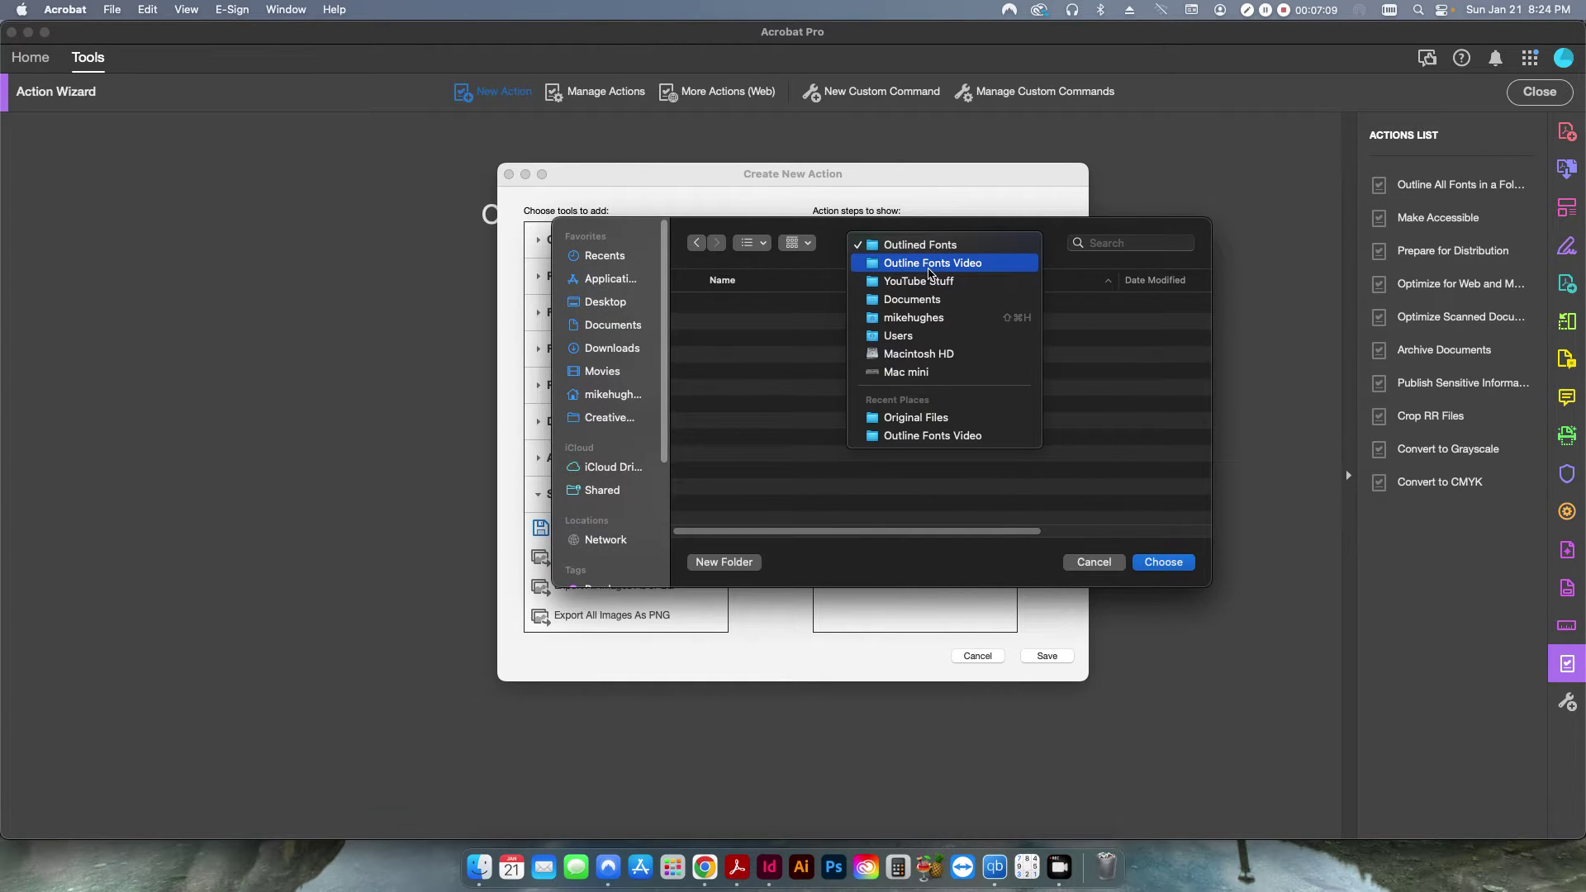
click(928, 262)
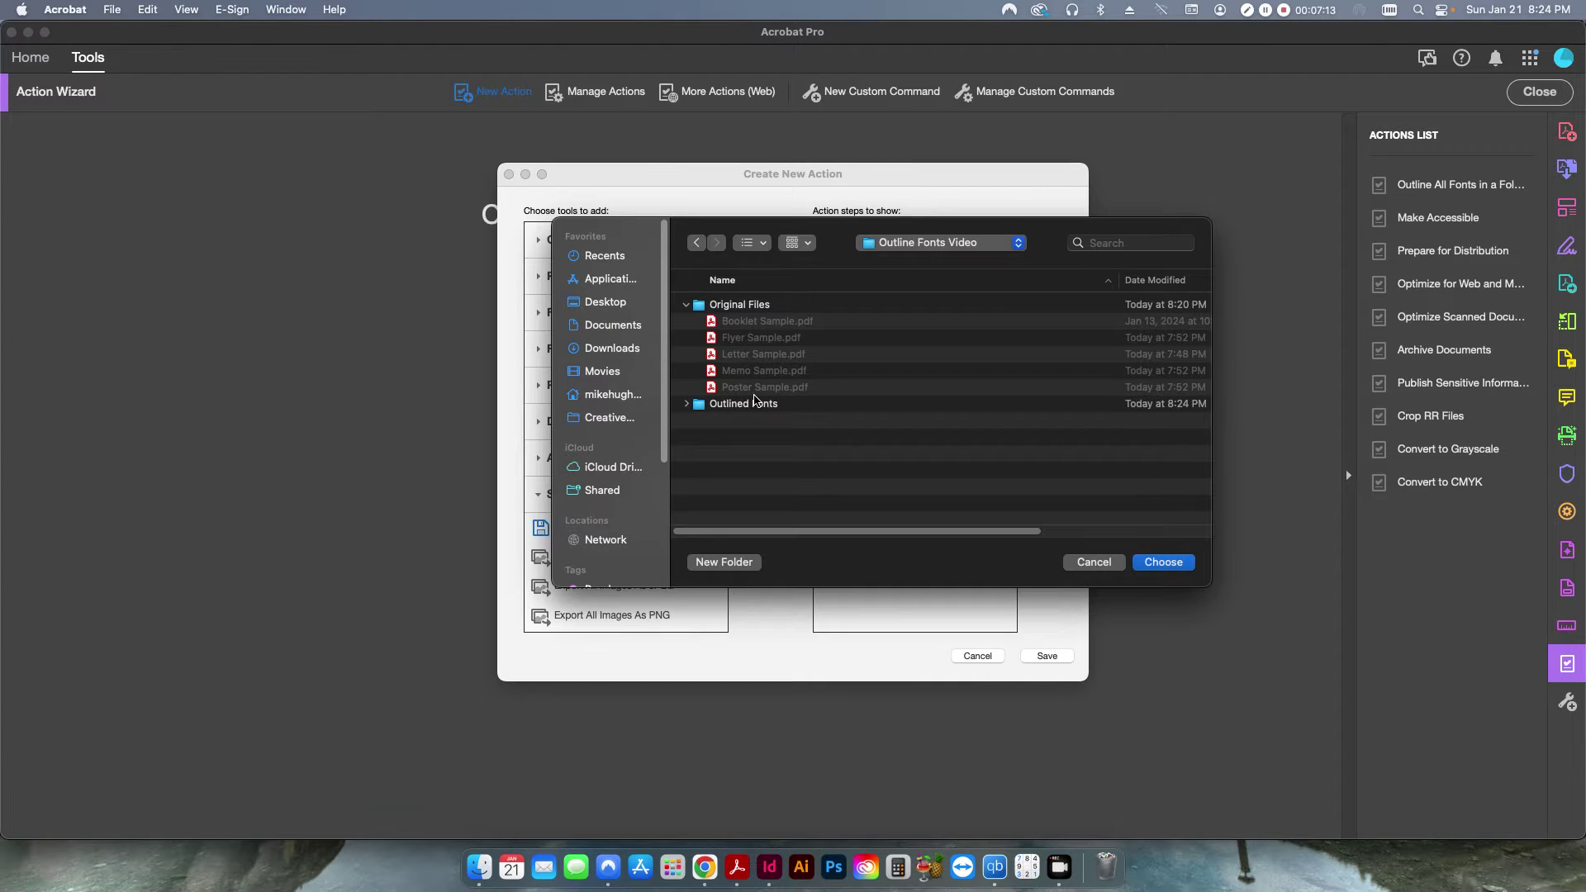
click(692, 410)
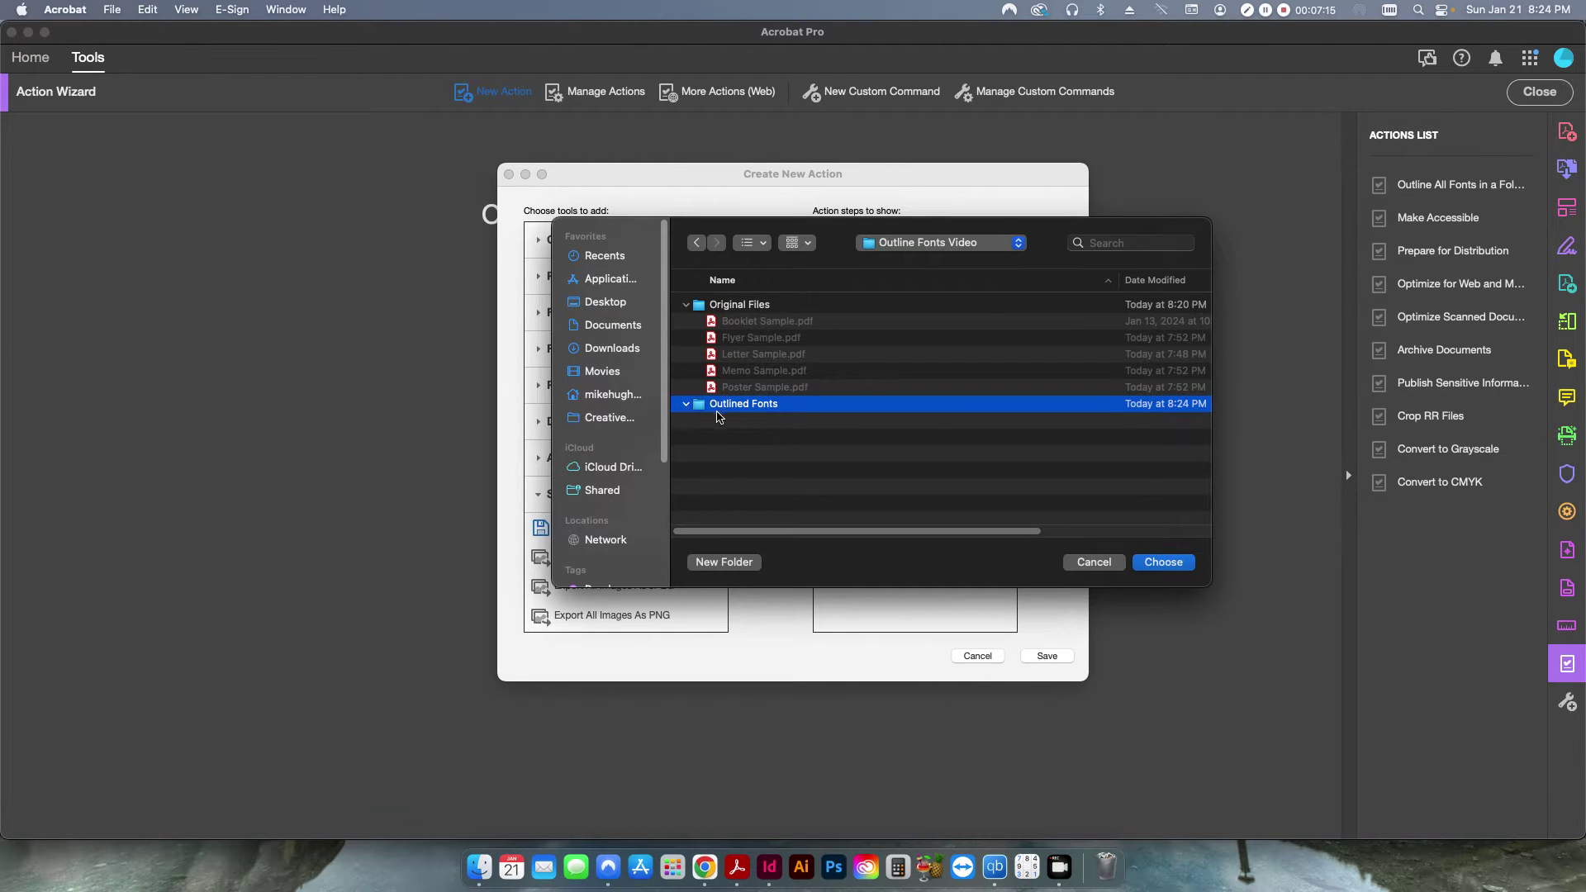
click(1162, 563)
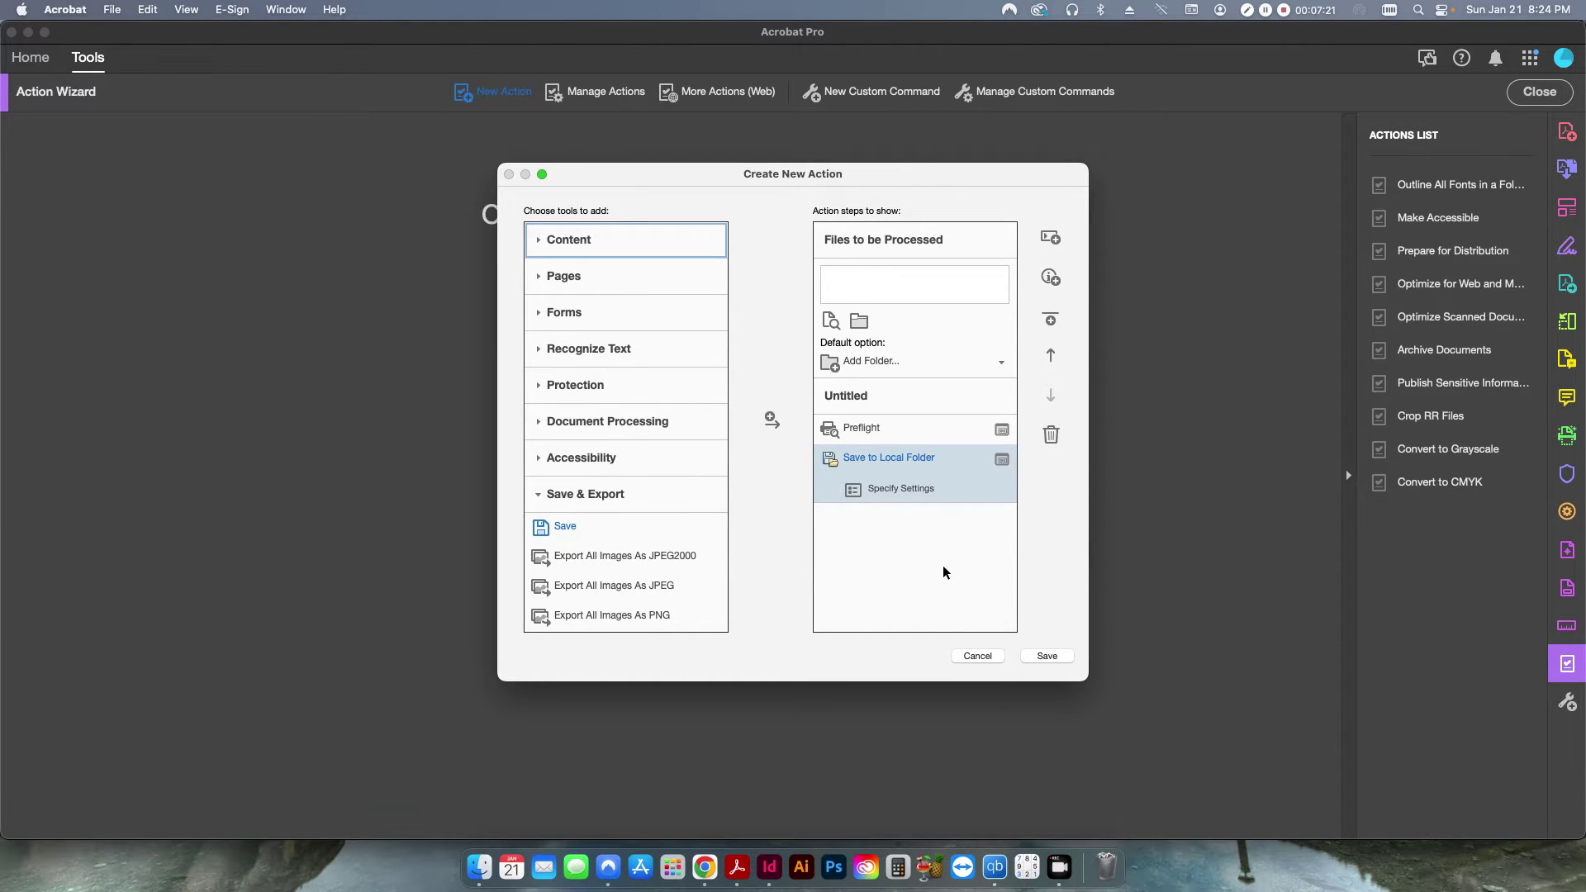
- Save the action as Outline Fonts with the description "Outlines fonts for multiple PDFs within a user selected folder."
click(1044, 656)
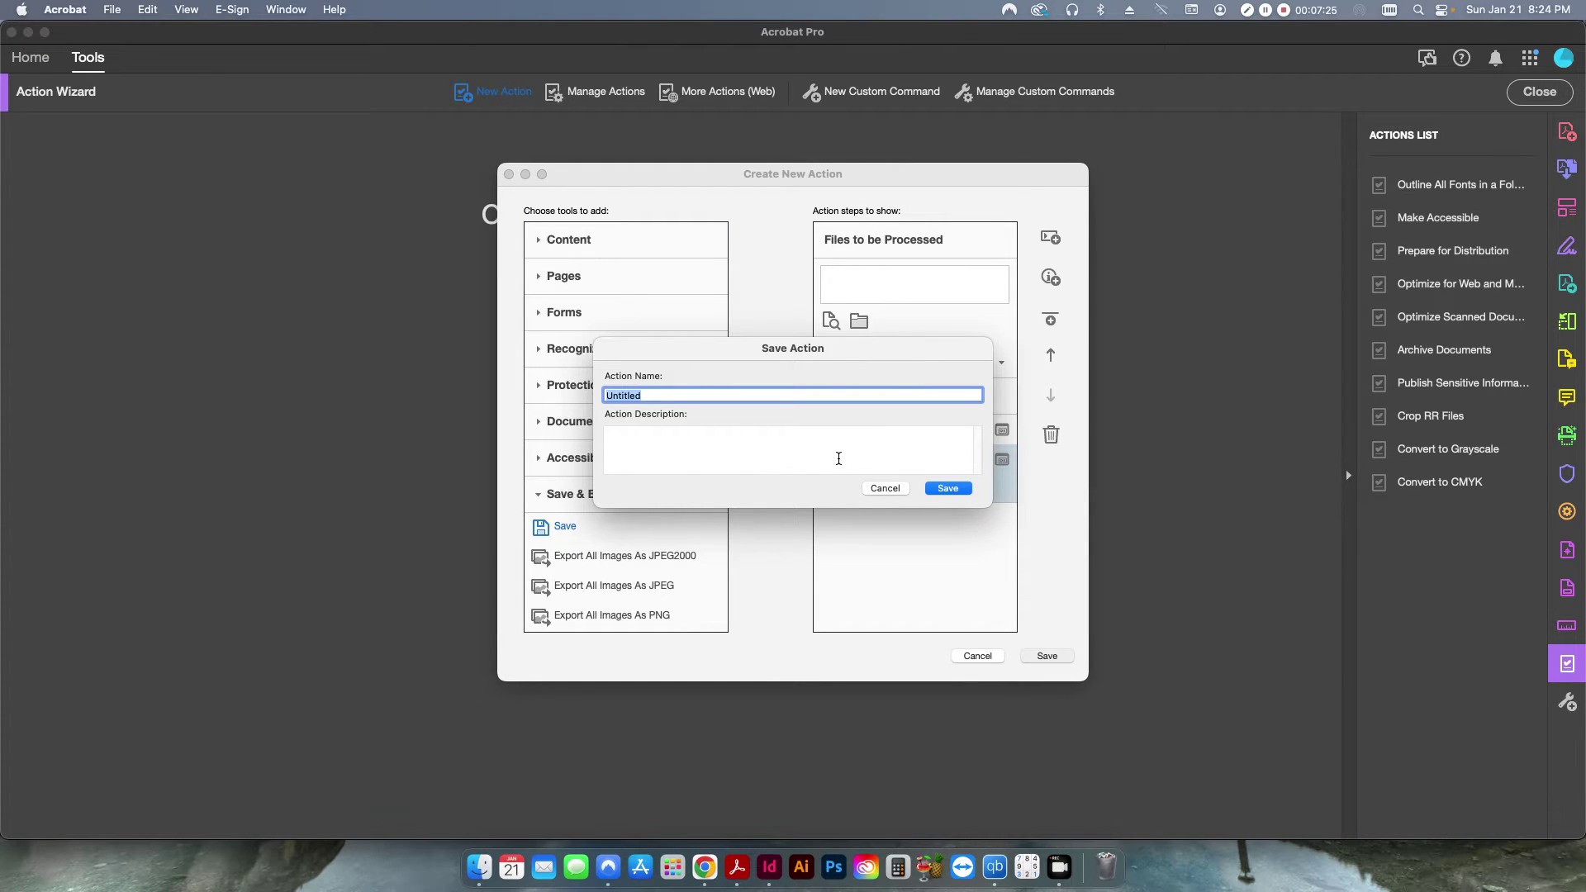
text(Outline Fonts)
click(609, 432)
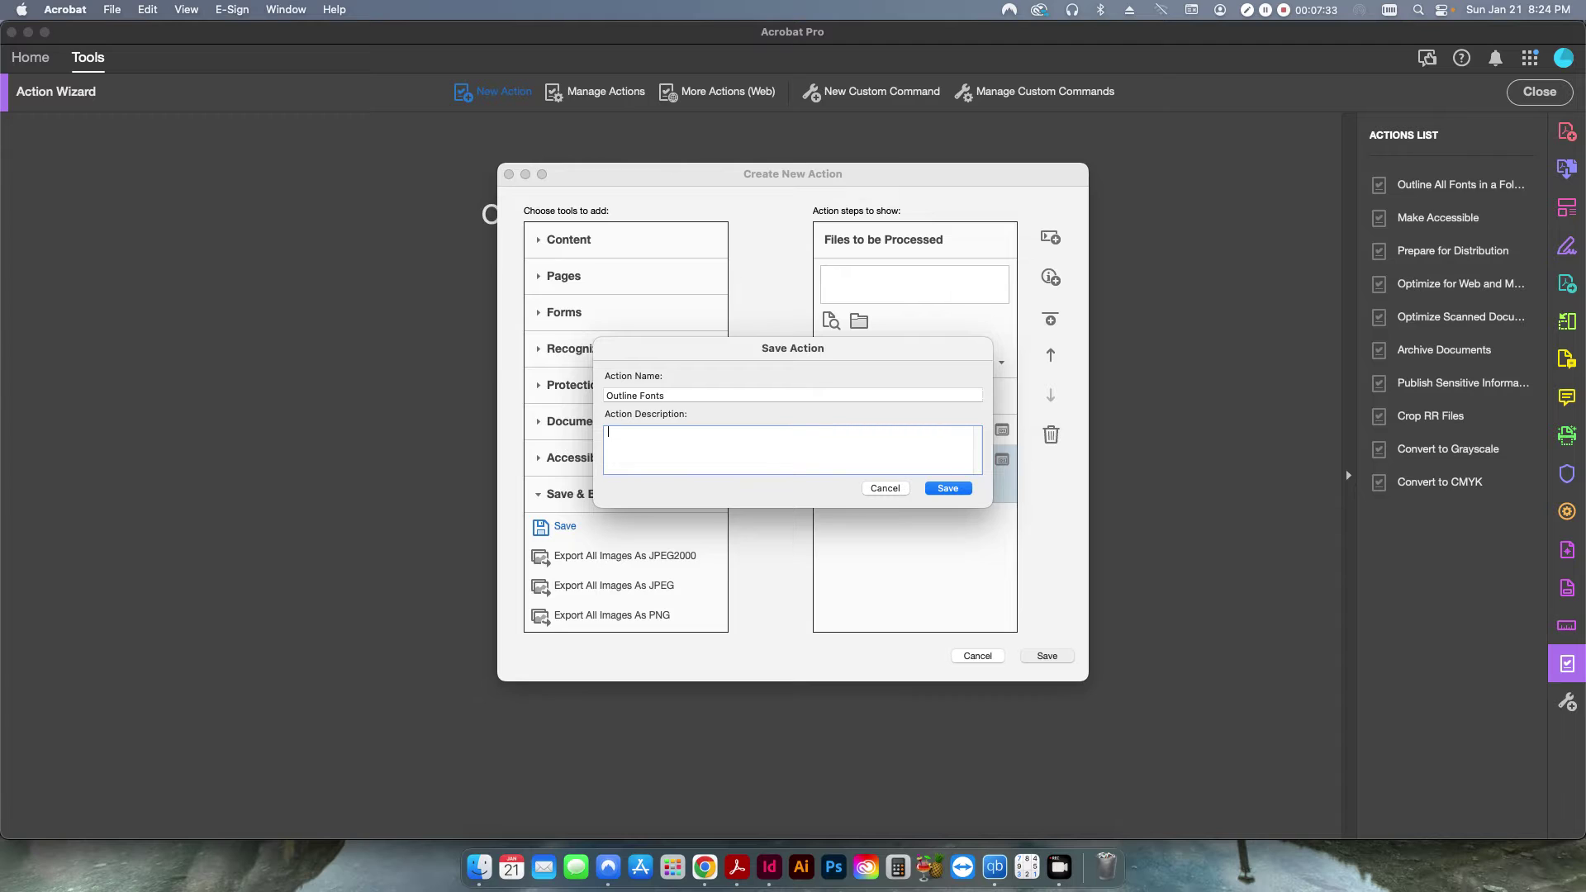
text(Outlines fonts for multiple PDFs within a user selected folder.)
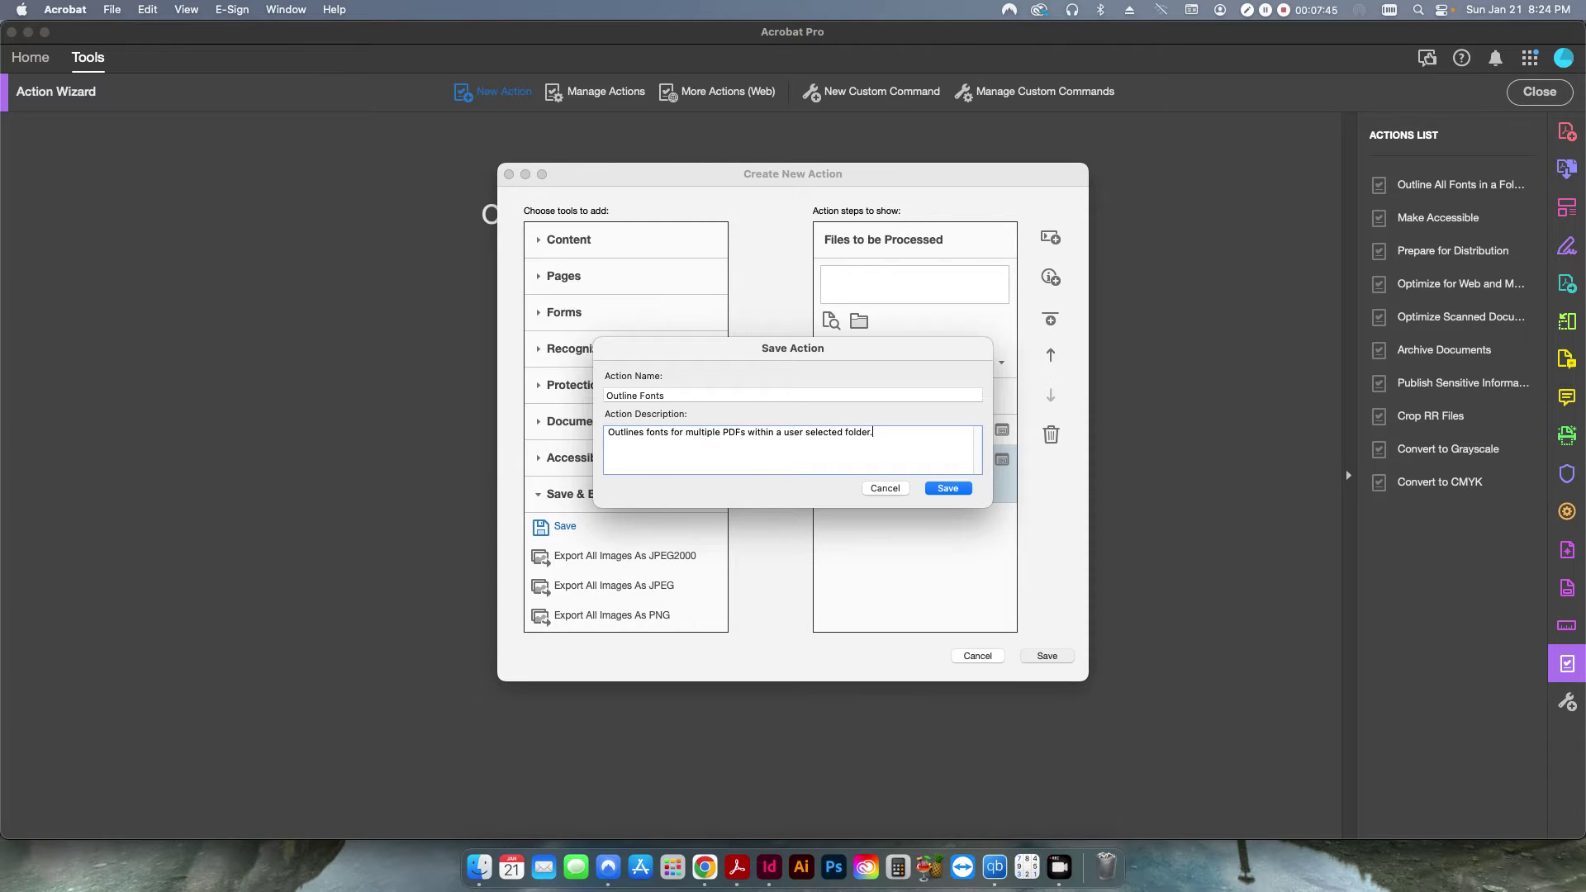
click(942, 488)
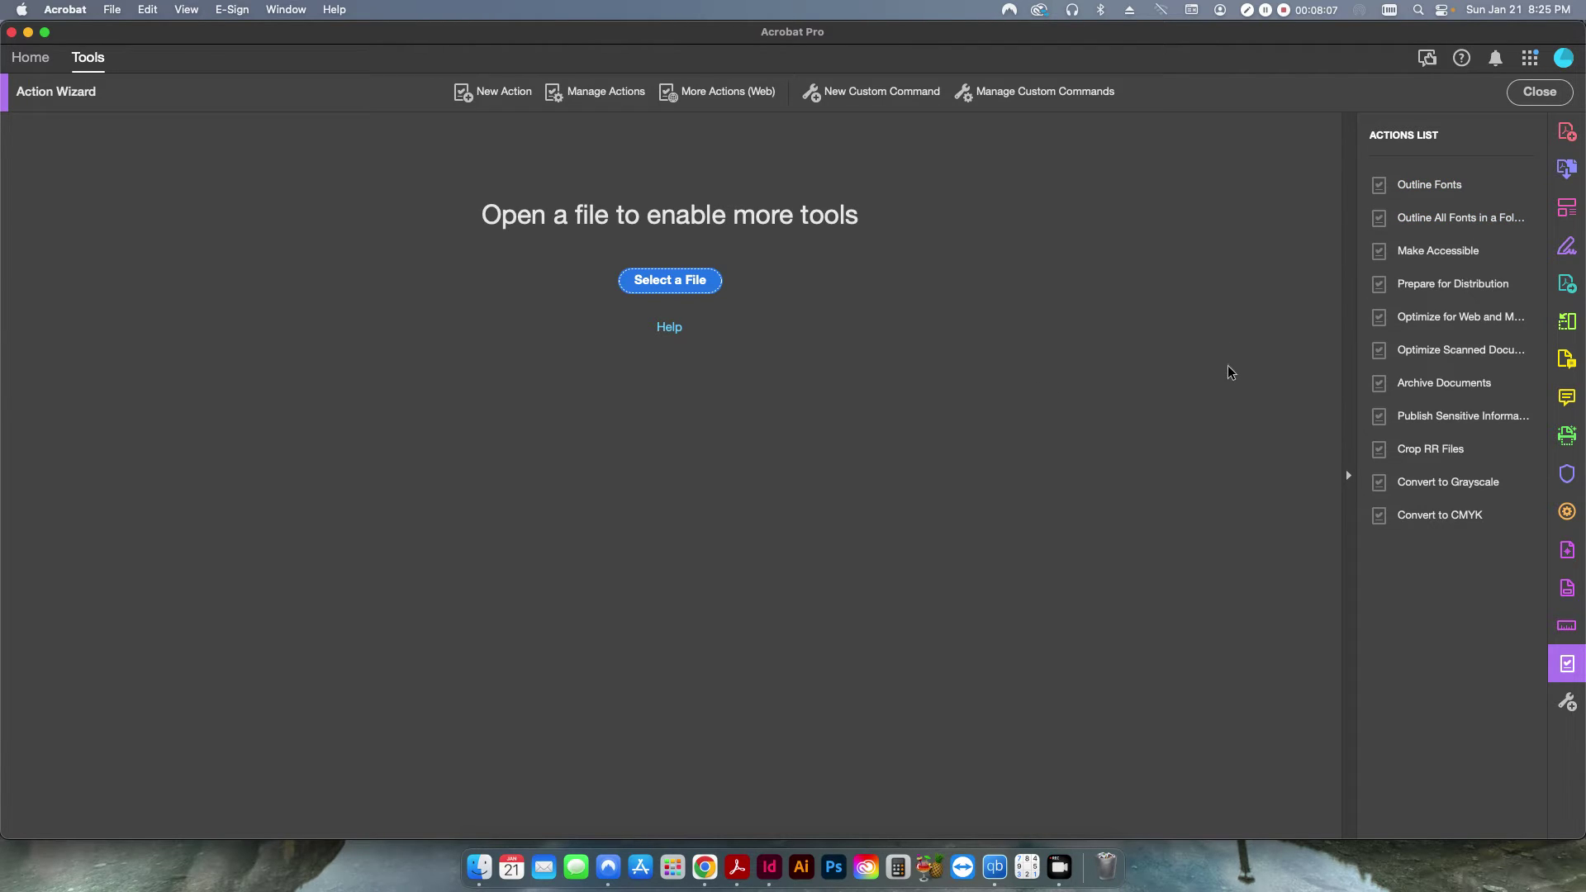
- Open the Outline Fonts action for editing to review its steps, and close it without changes
right_click(1415, 187)
click(1430, 198)
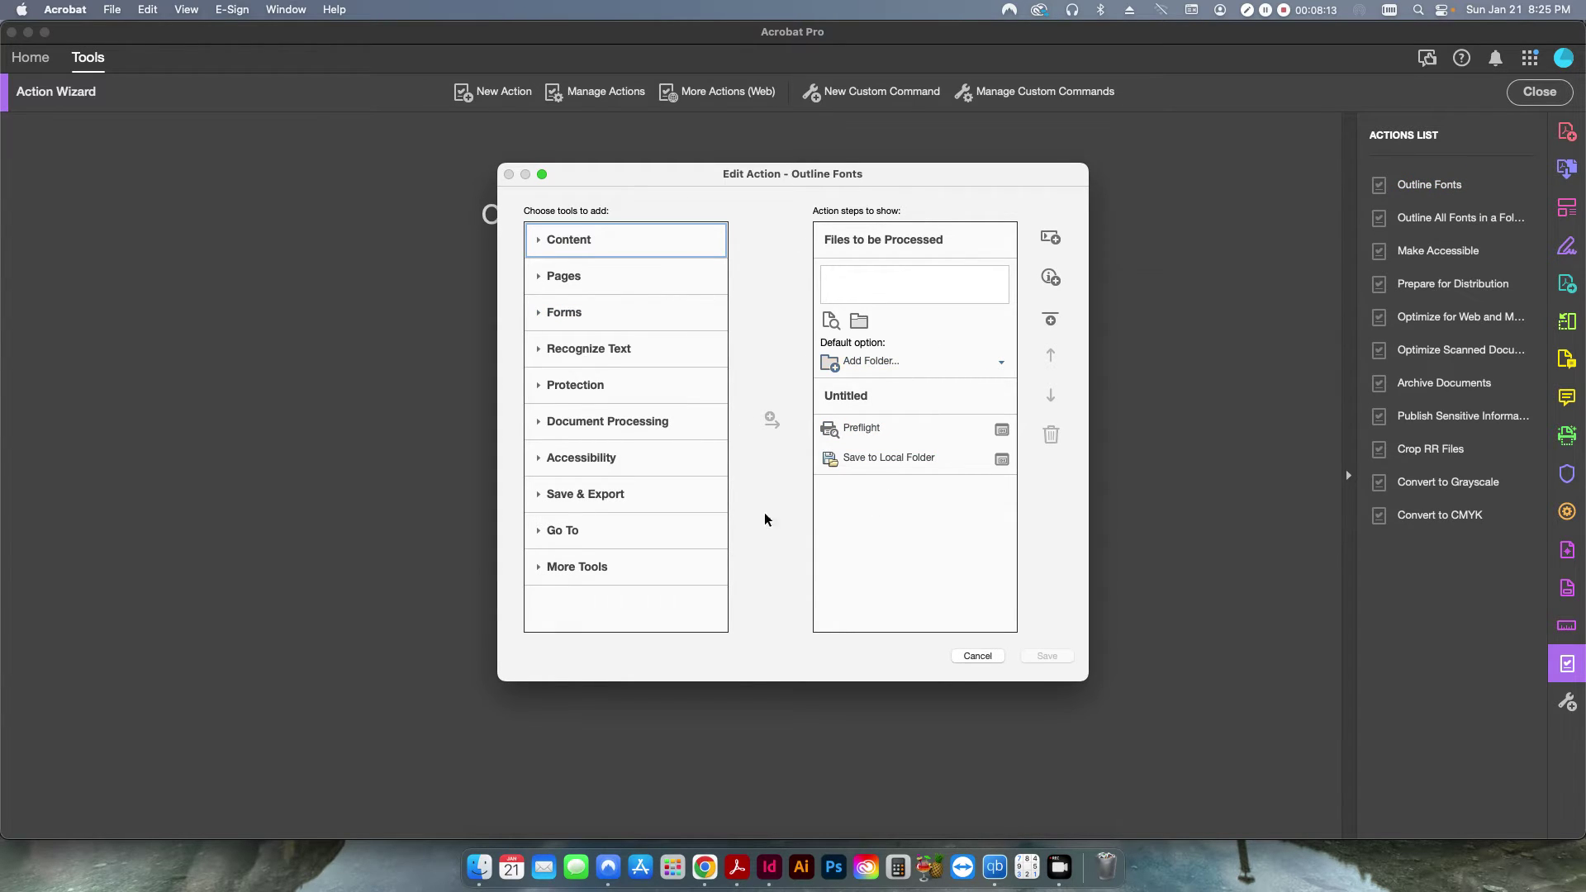
click(976, 656)
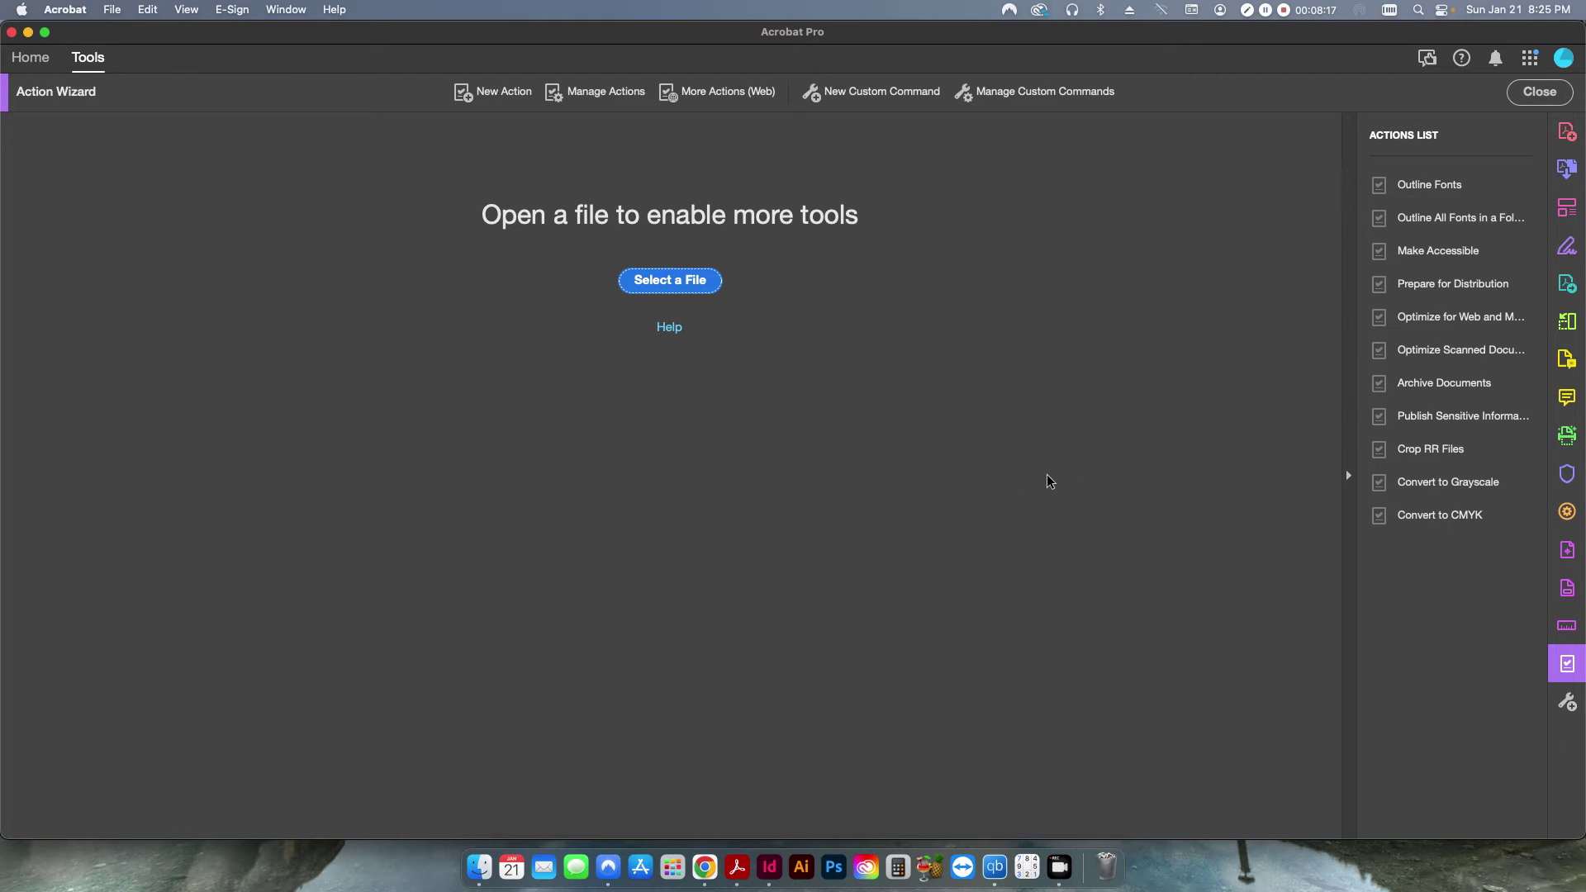
click(1427, 184)
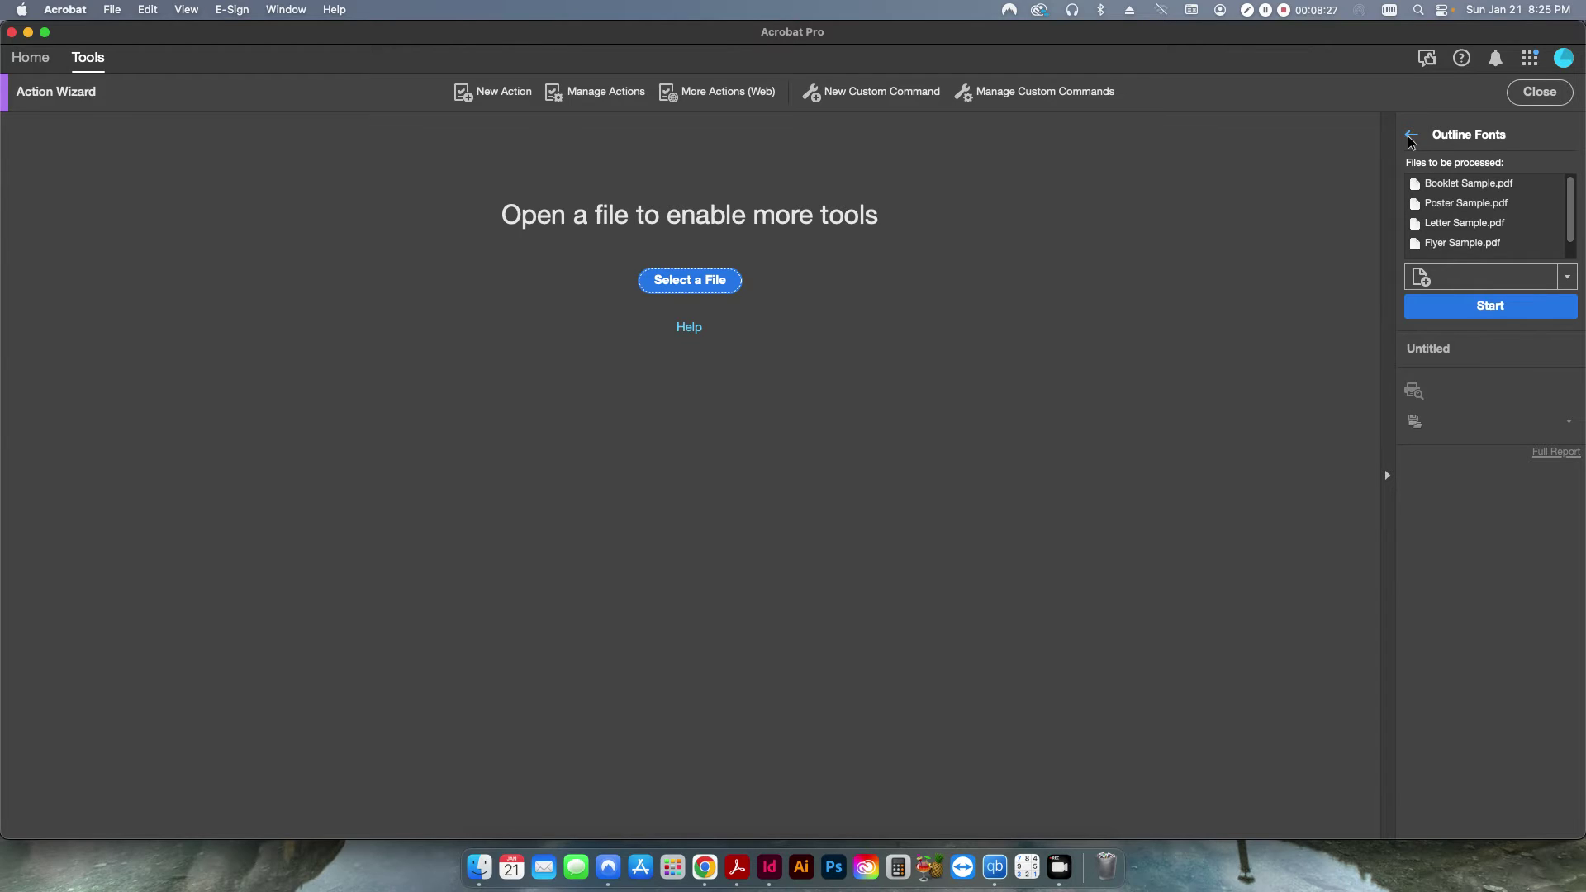
click(1412, 139)
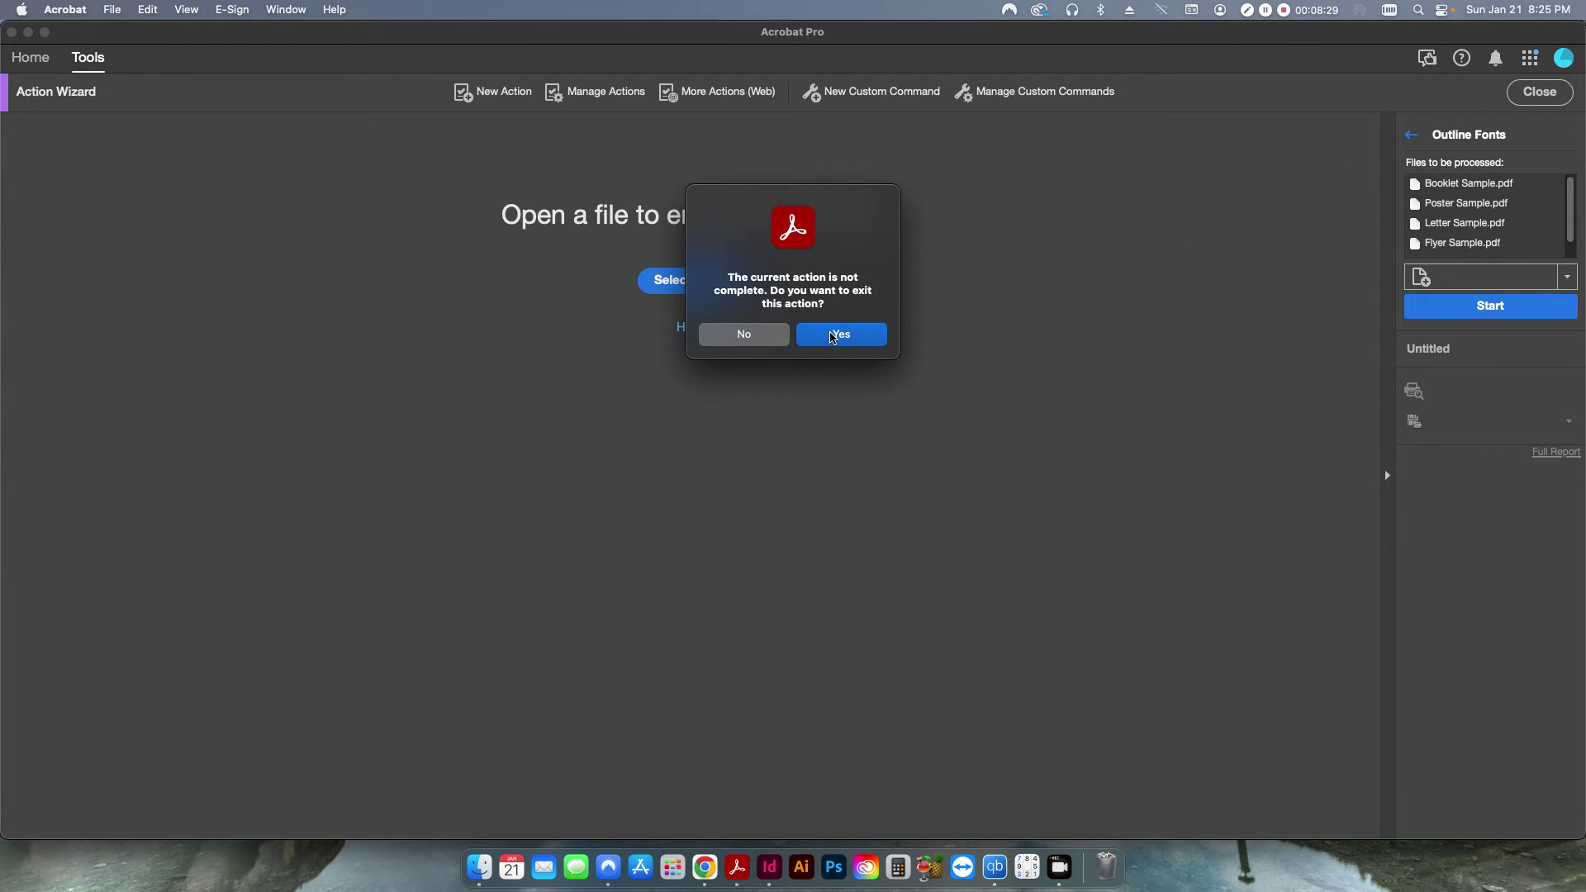
click(836, 337)
- Run the Outline Fonts action on the Original Files folder inside Outline Fonts Video
click(1475, 187)
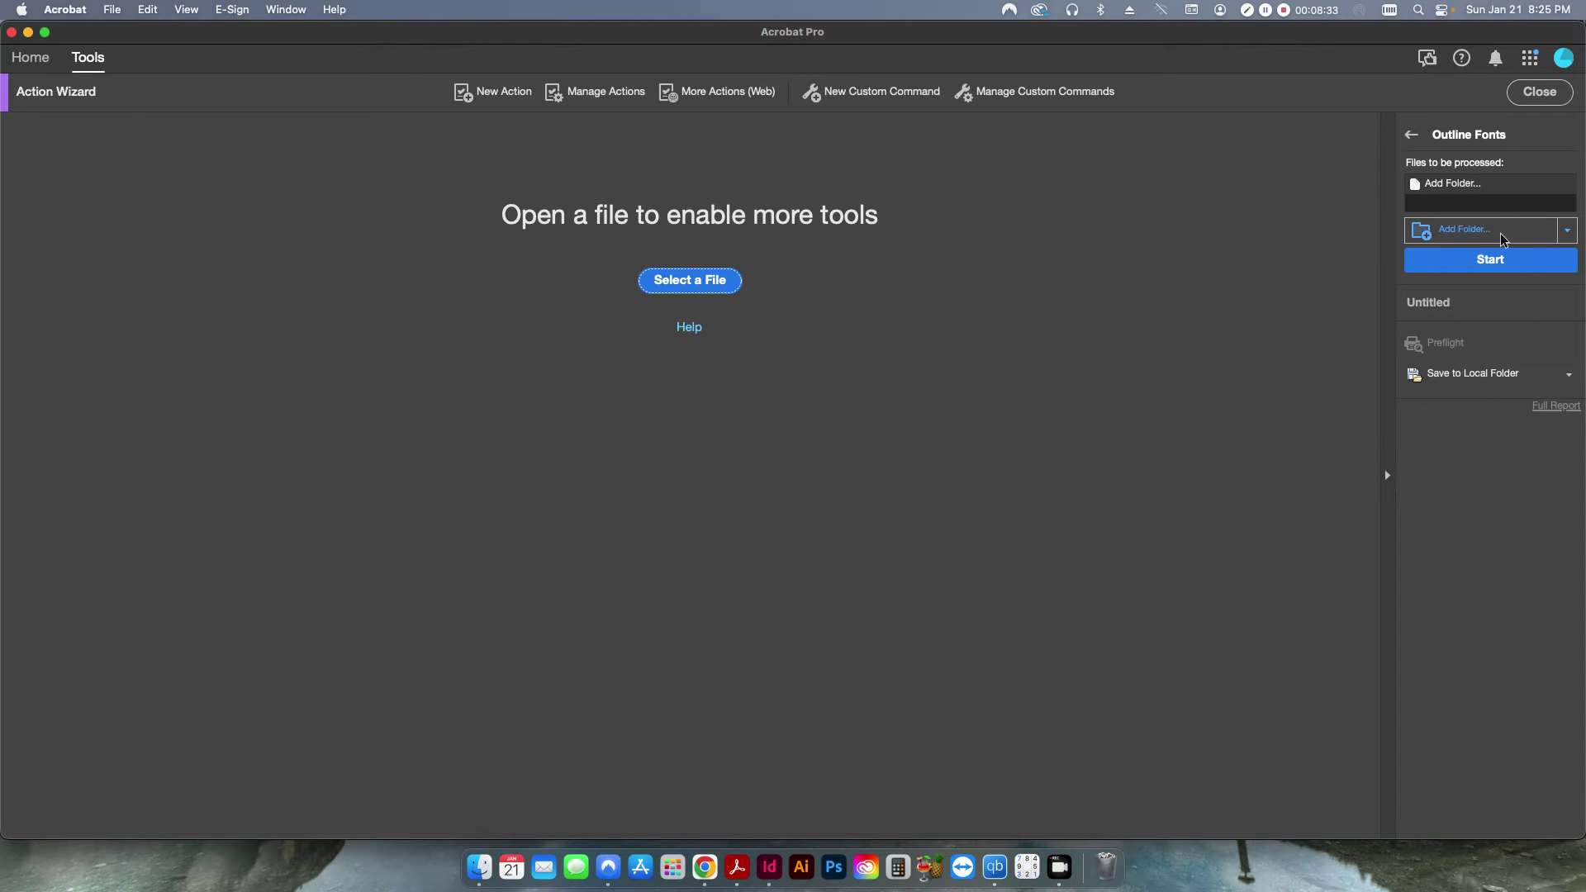
click(1470, 231)
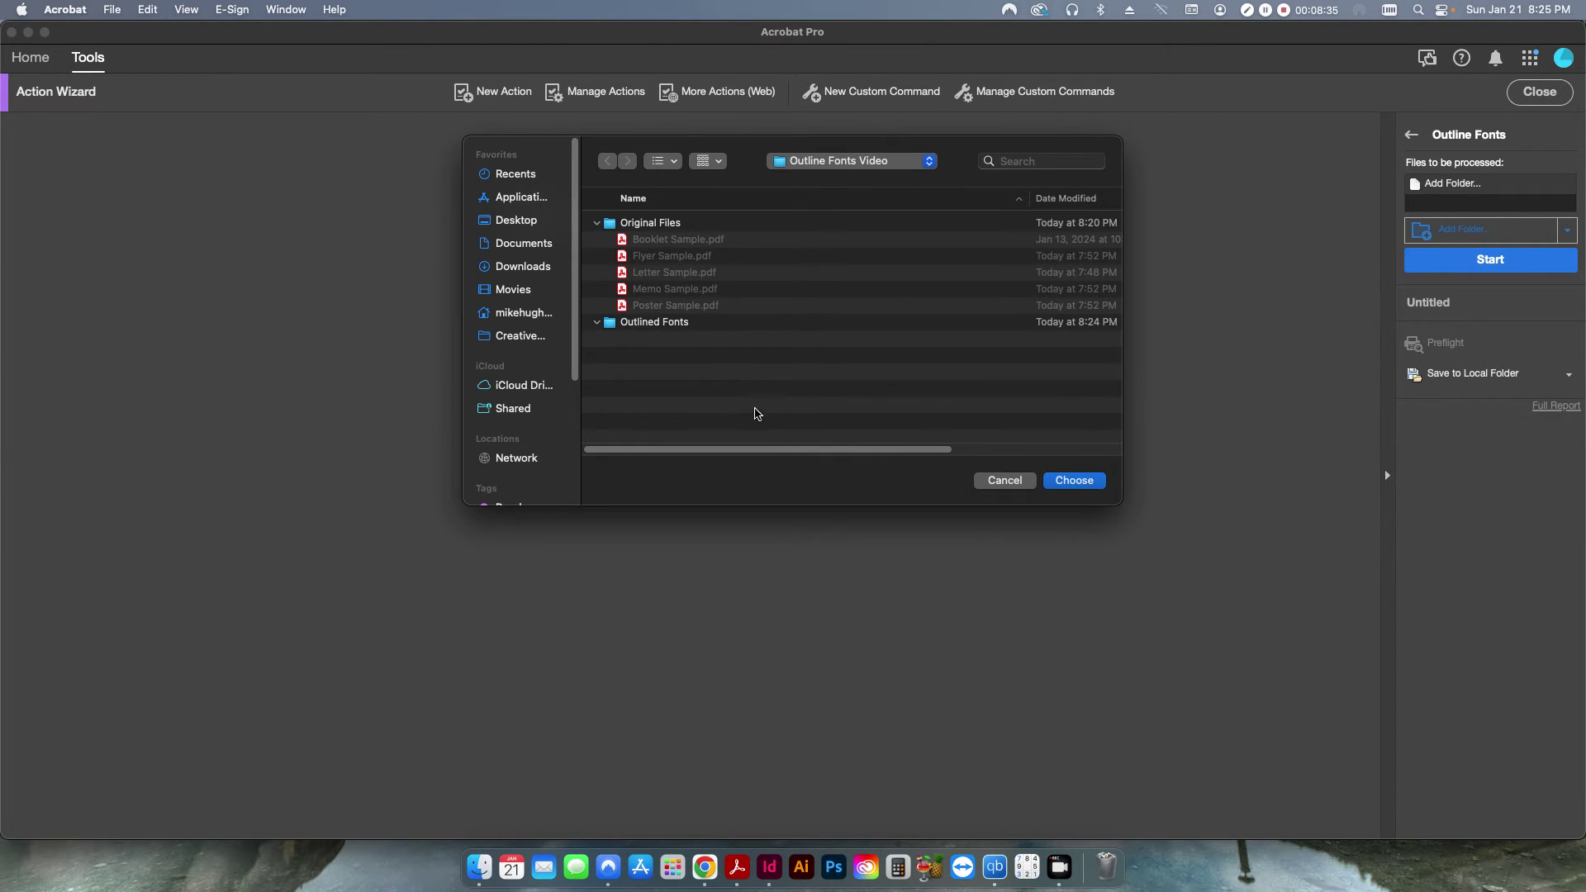
click(647, 228)
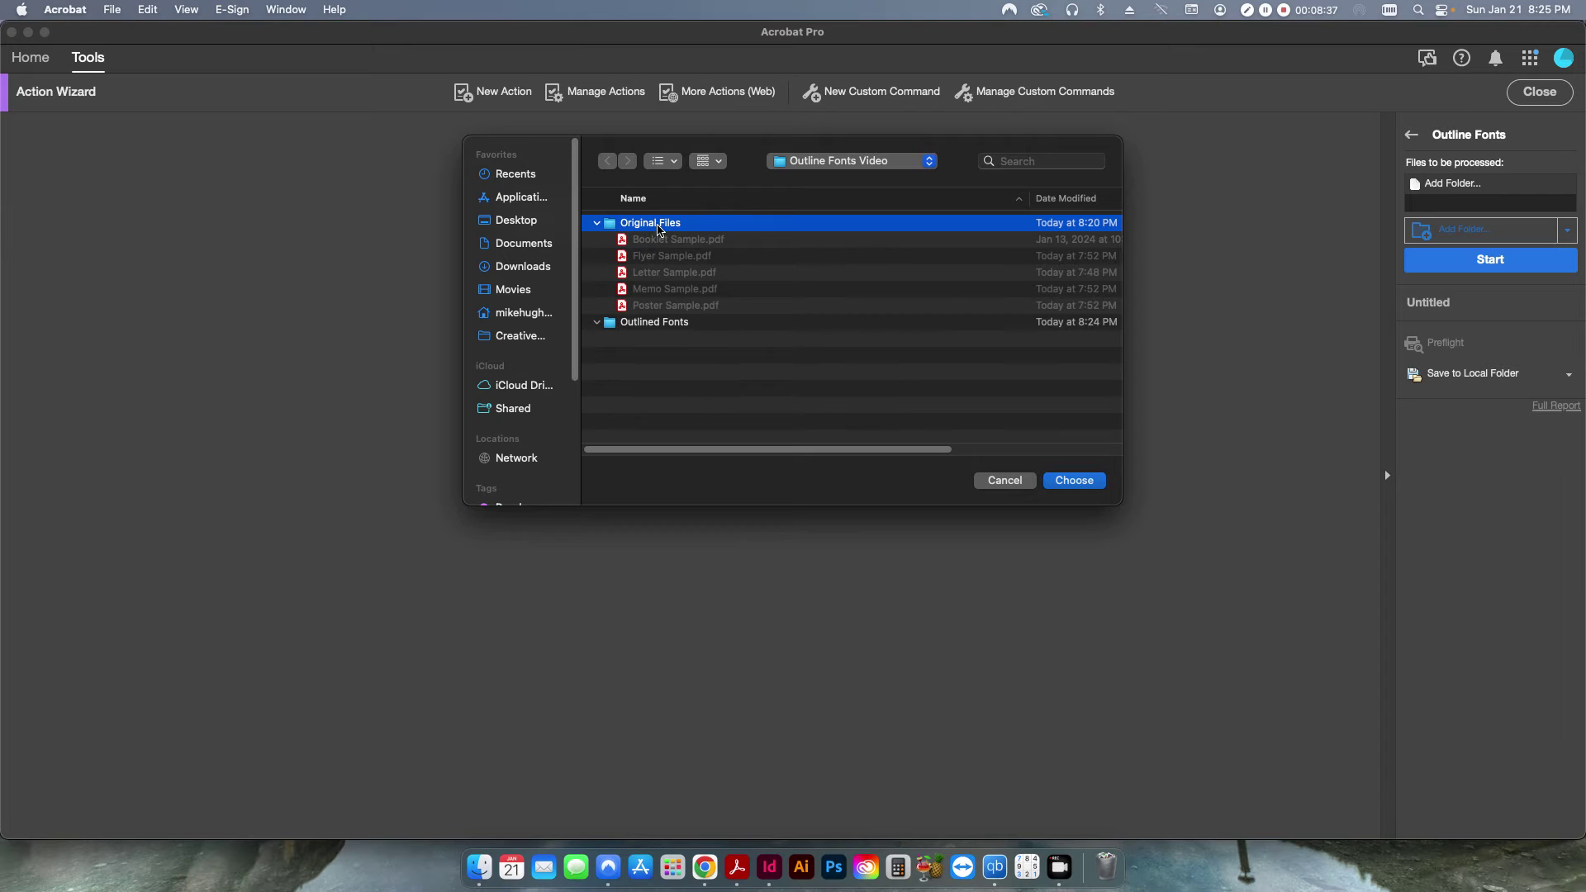
click(1076, 479)
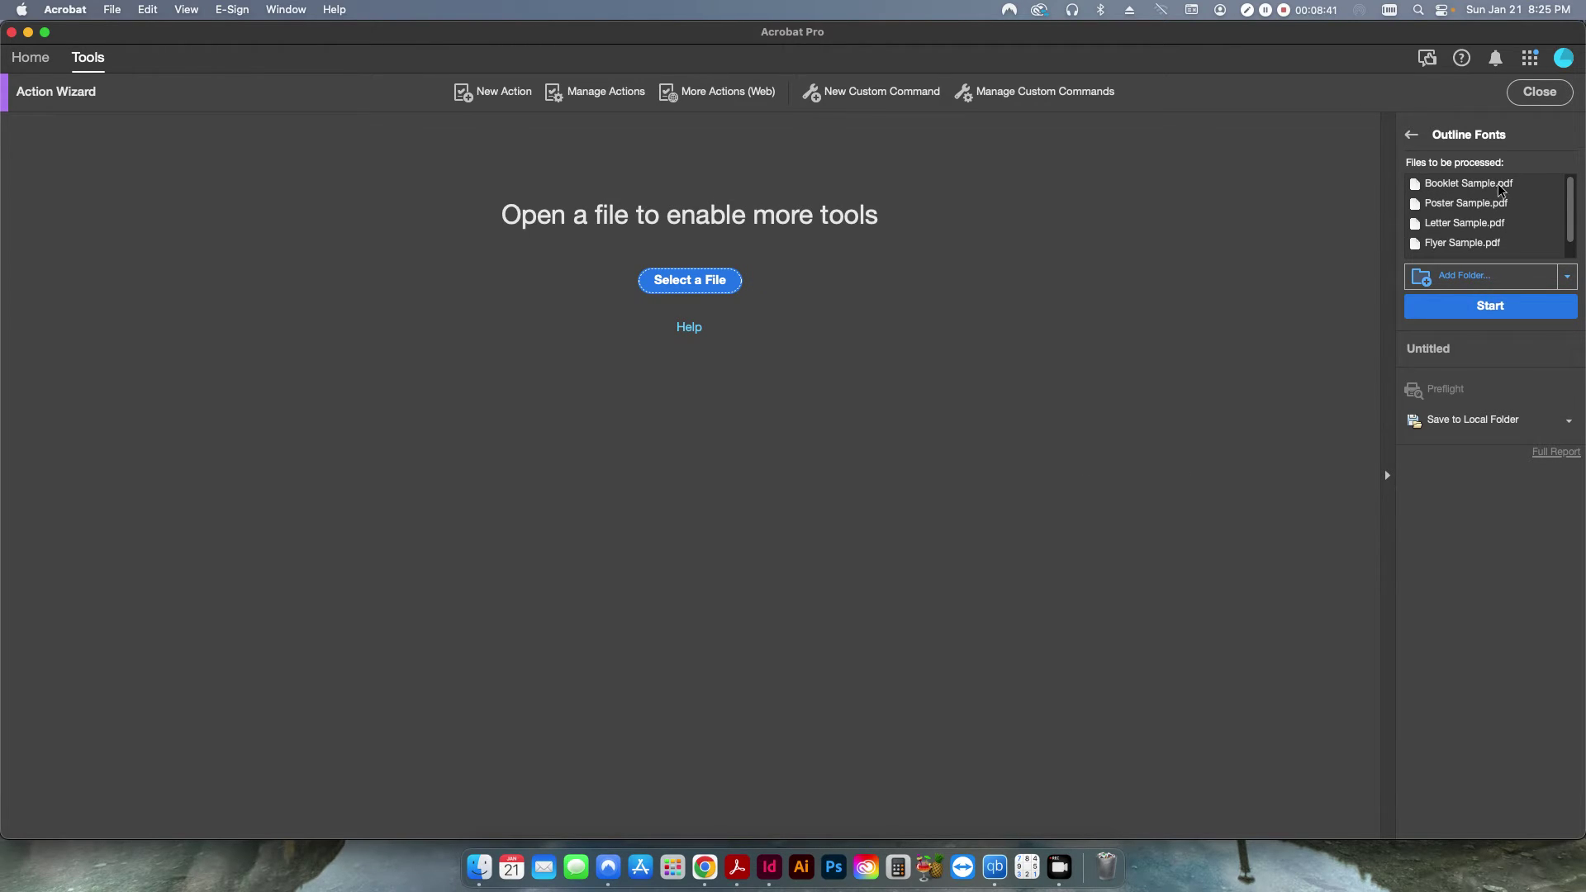
scroll(1475, 202, down, 2)
click(1490, 305)
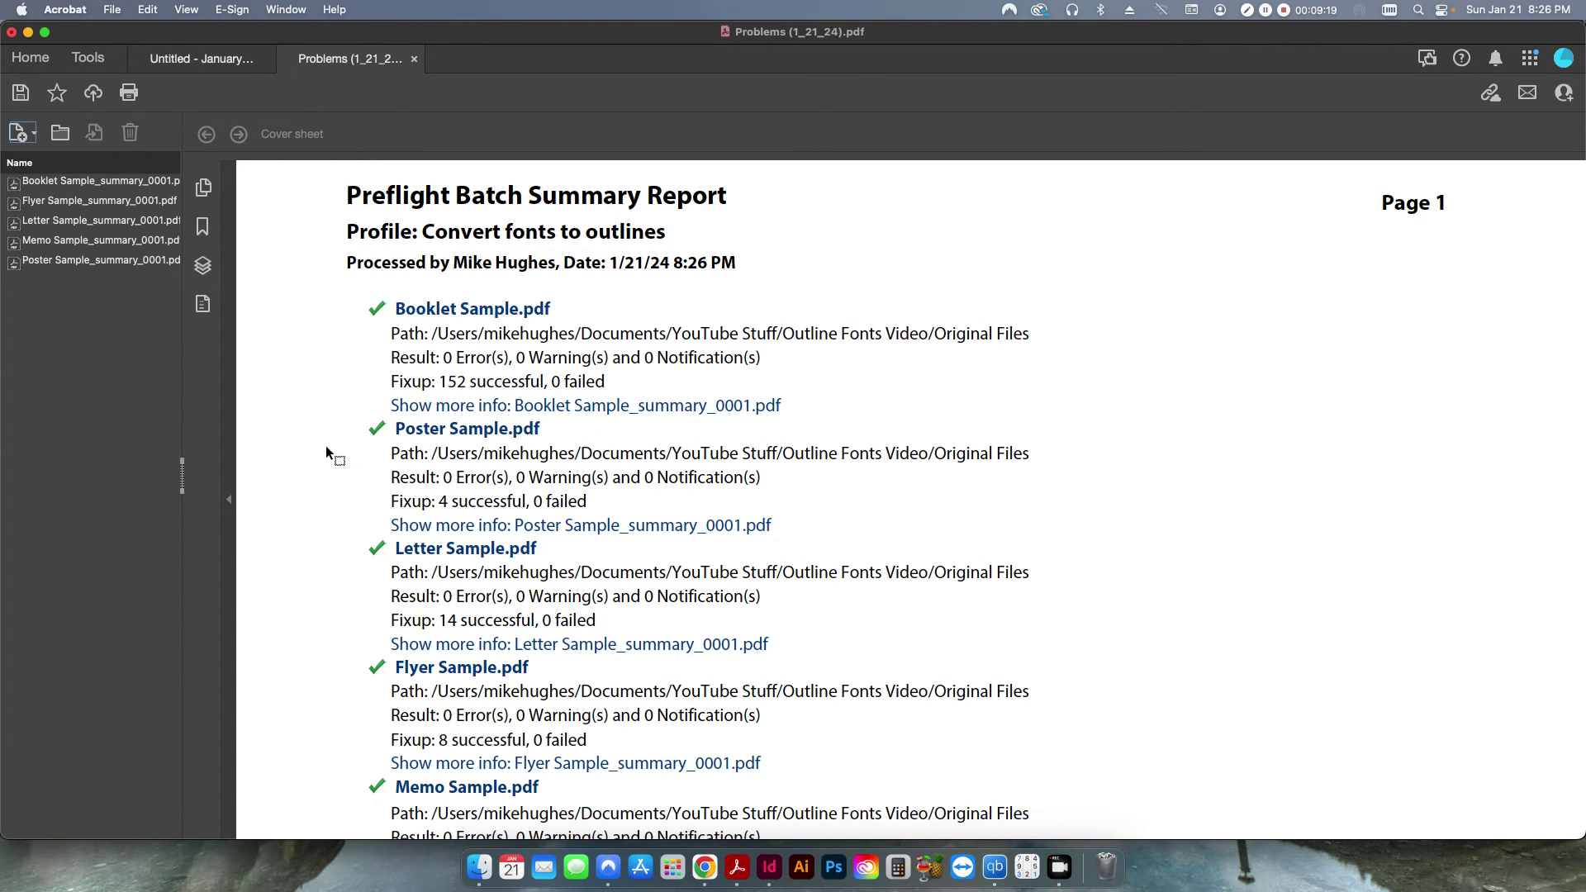
- Review the Preflight Batch Summary Report for each processed PDF's result, and close the report without saving it
scroll(355, 380, down, 3)
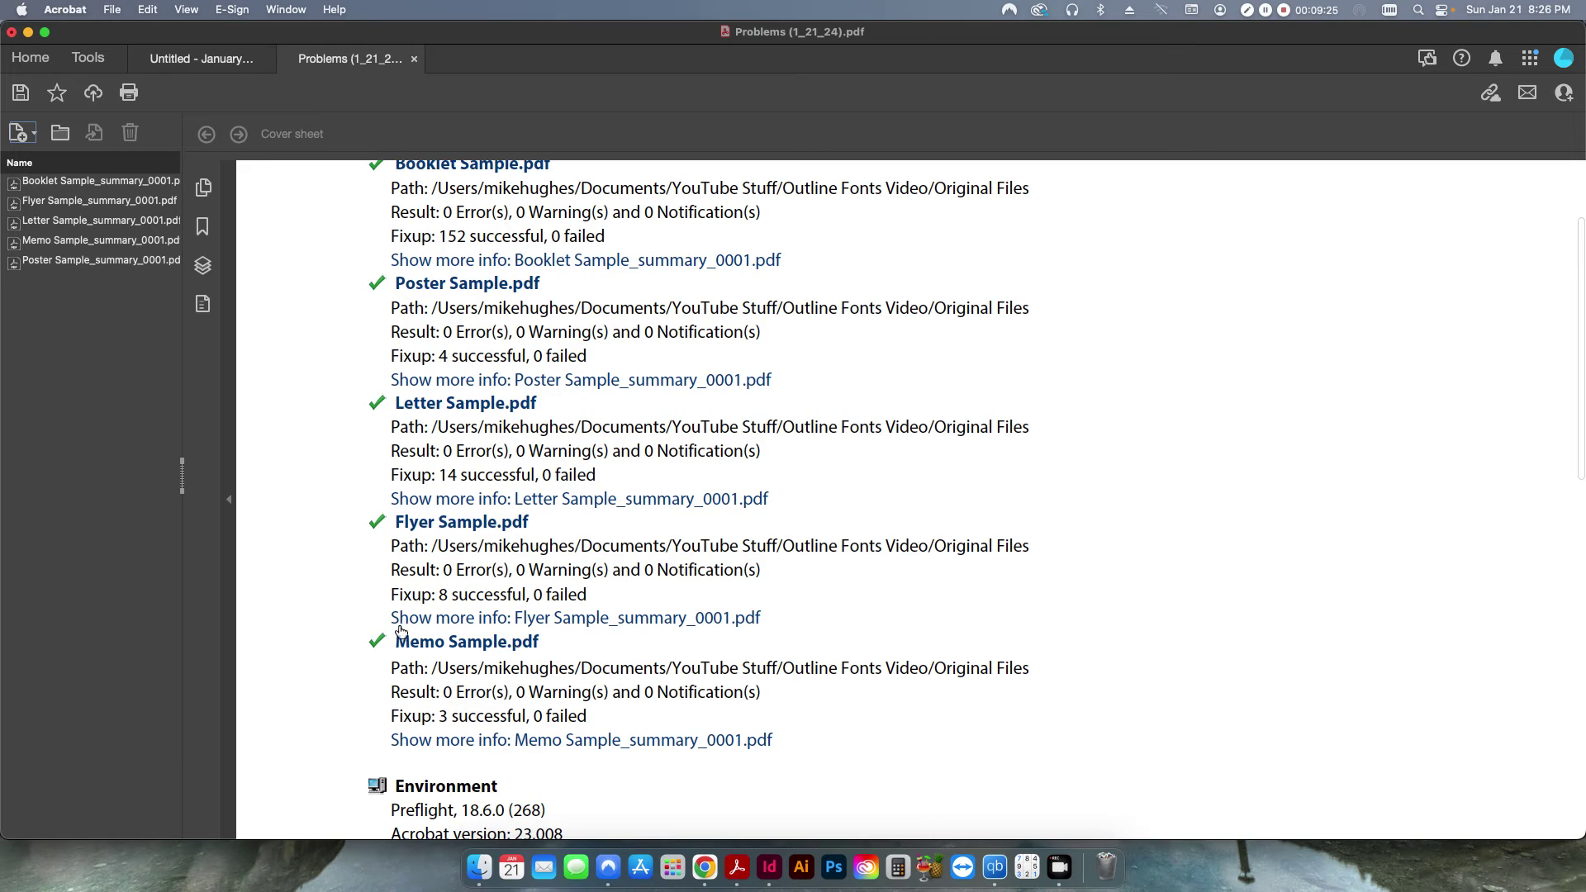
scroll(347, 589, down, 4)
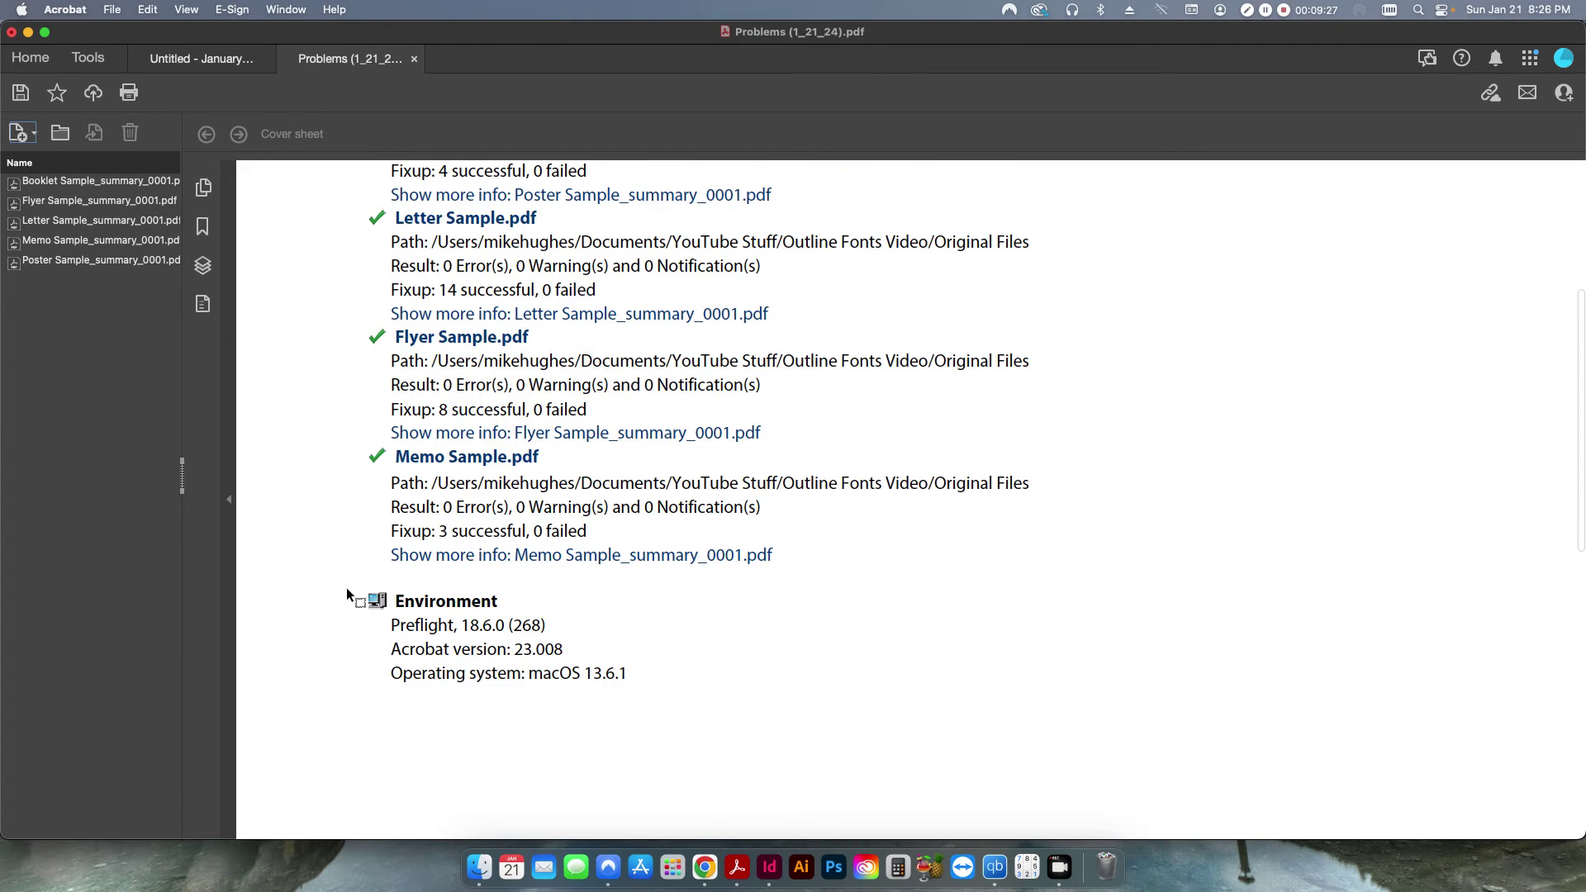
scroll(875, 606, up, 7)
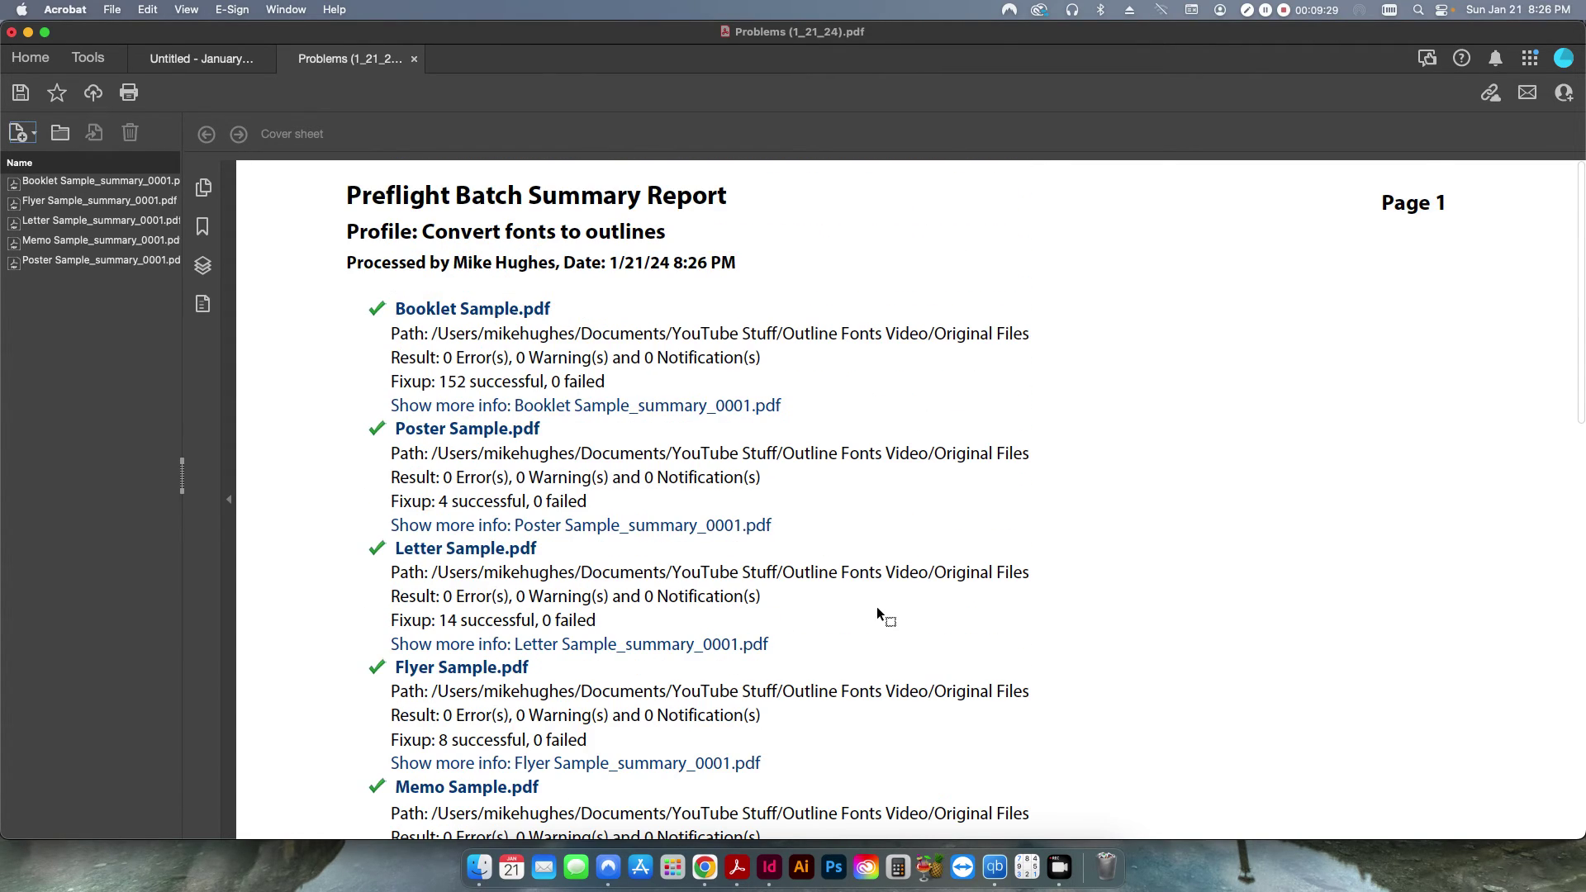
scroll(919, 538, down, 7)
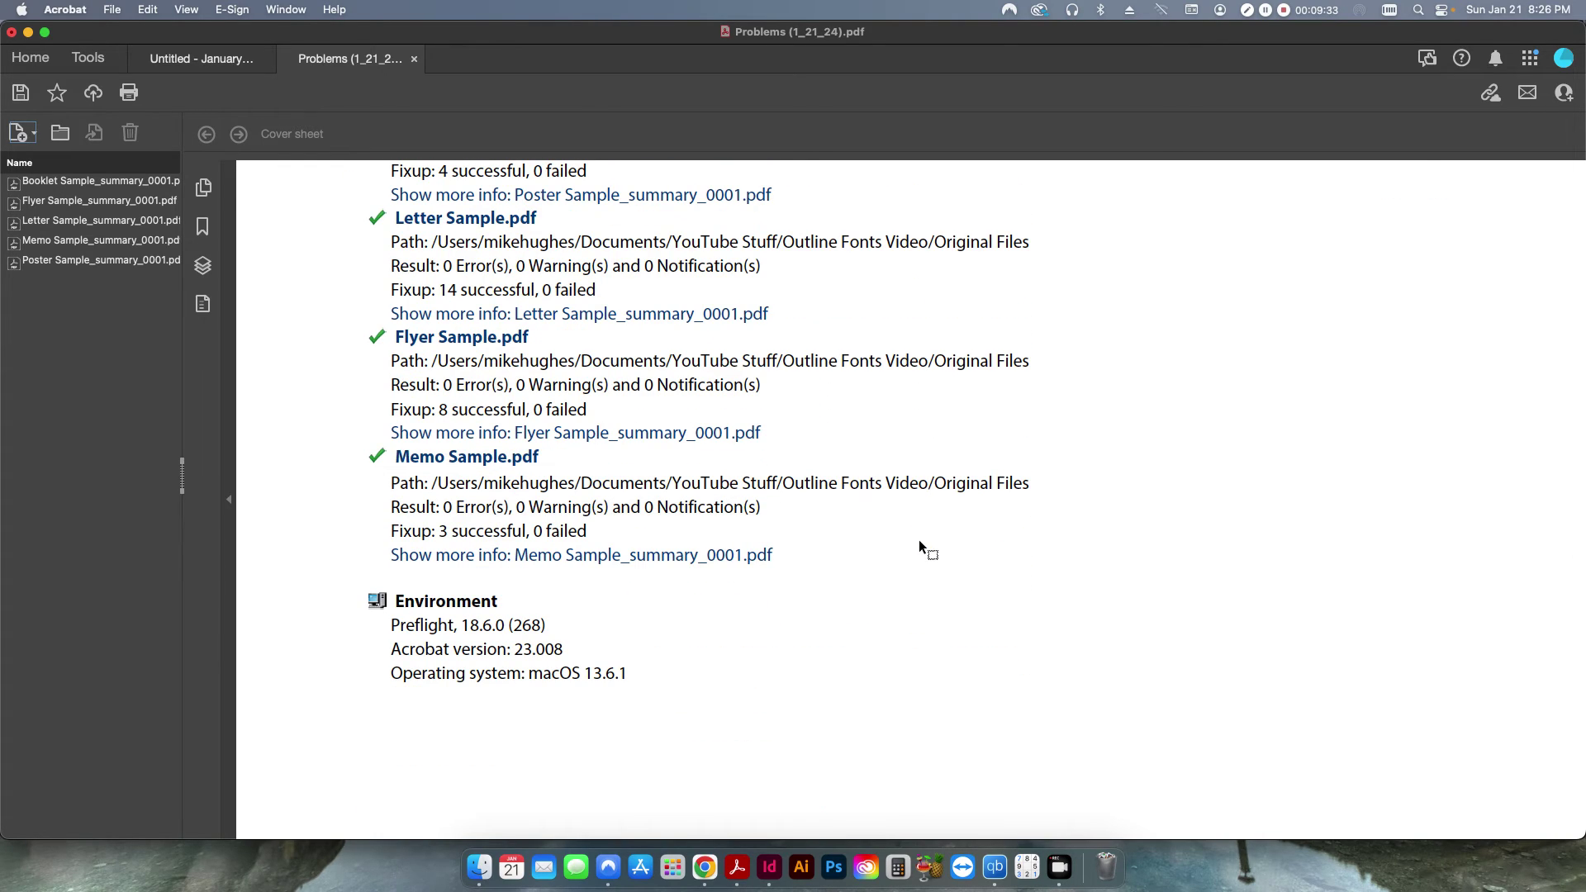
scroll(919, 545, up, 5)
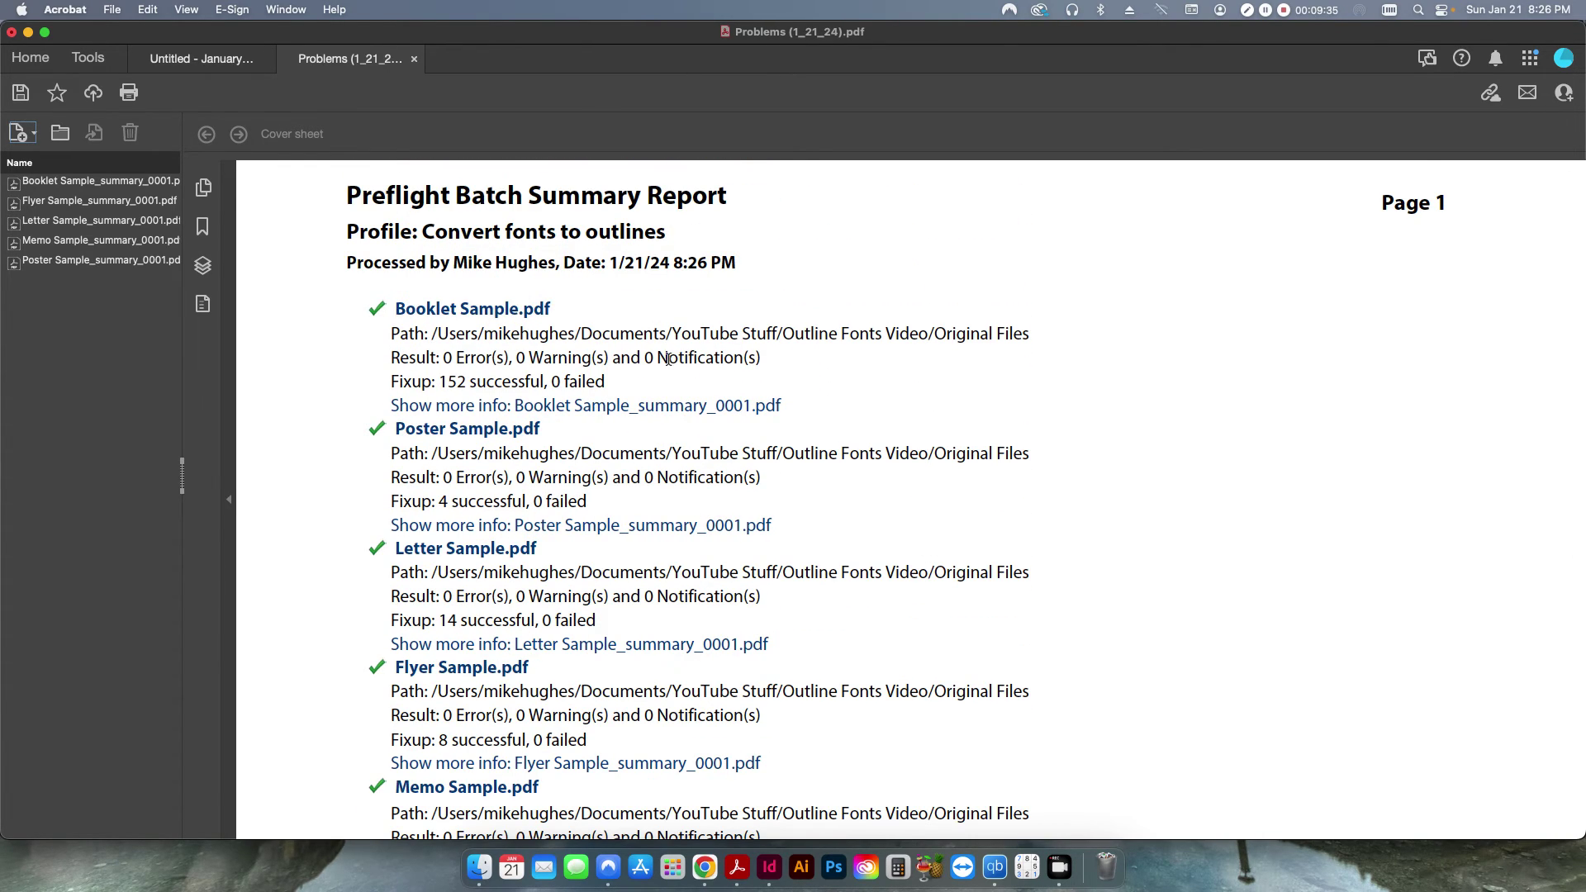
click(414, 59)
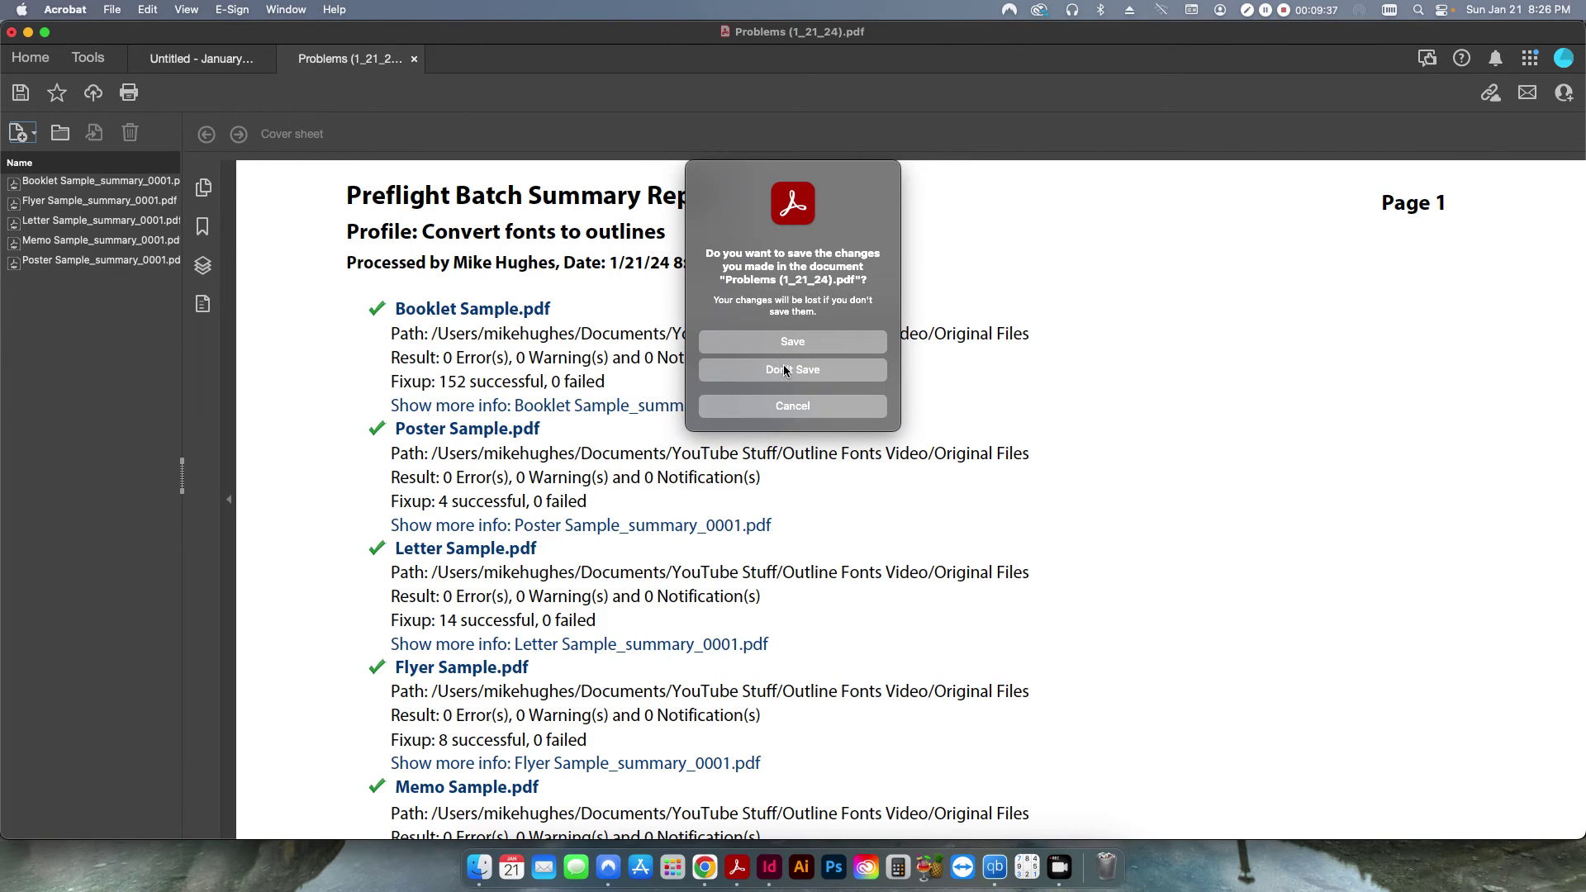
click(785, 371)
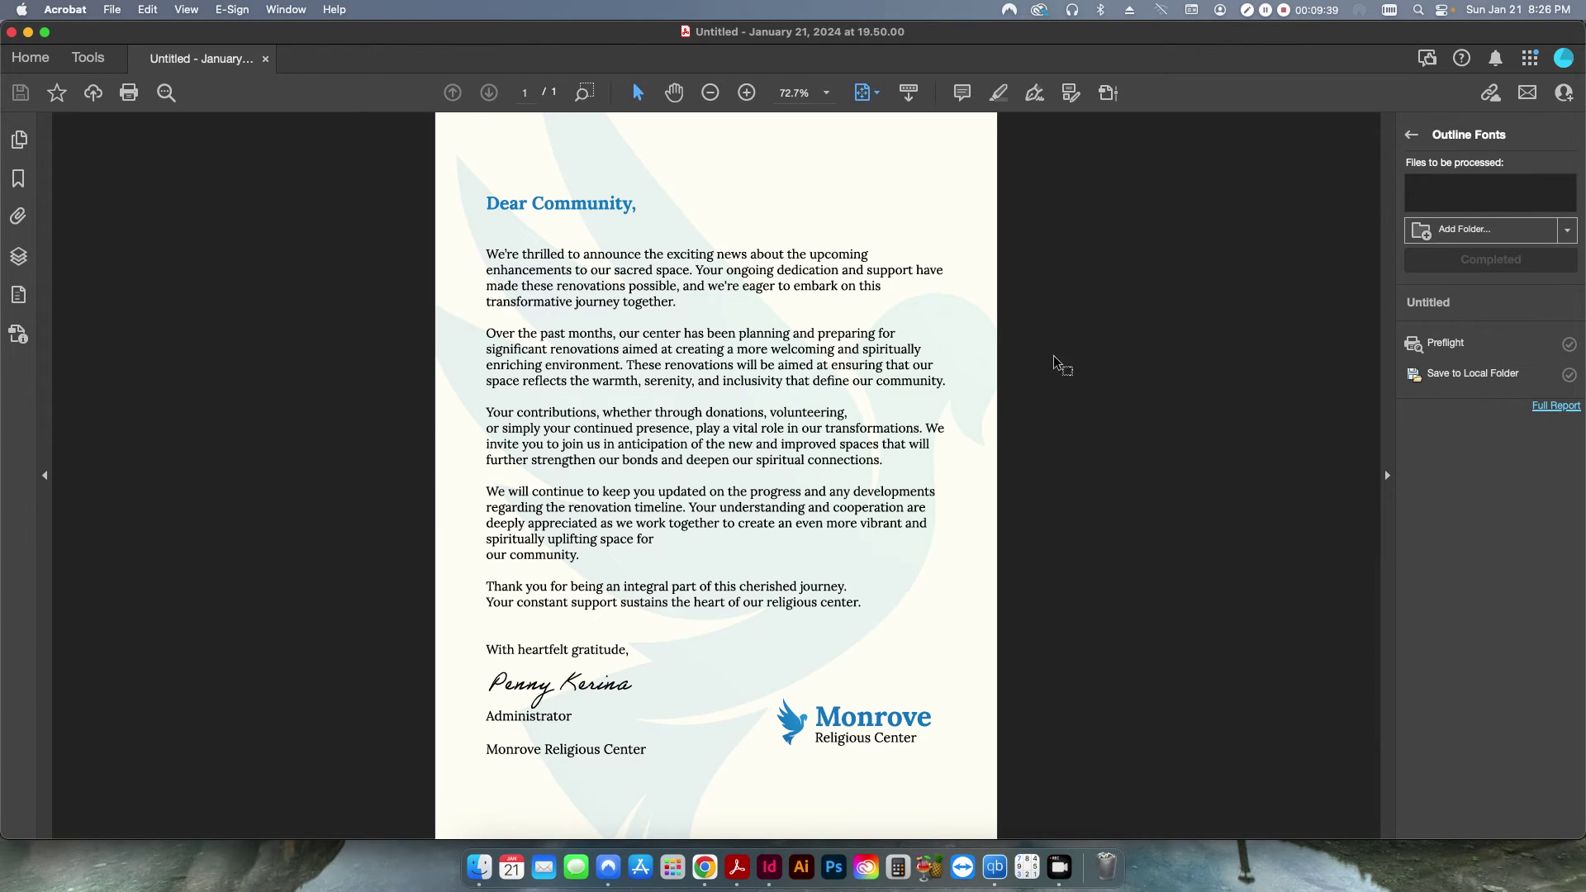
- Close the remaining PDF, switch to Finder and expand the Outlined Fonts folder to check the output files
click(265, 59)
click(634, 492)
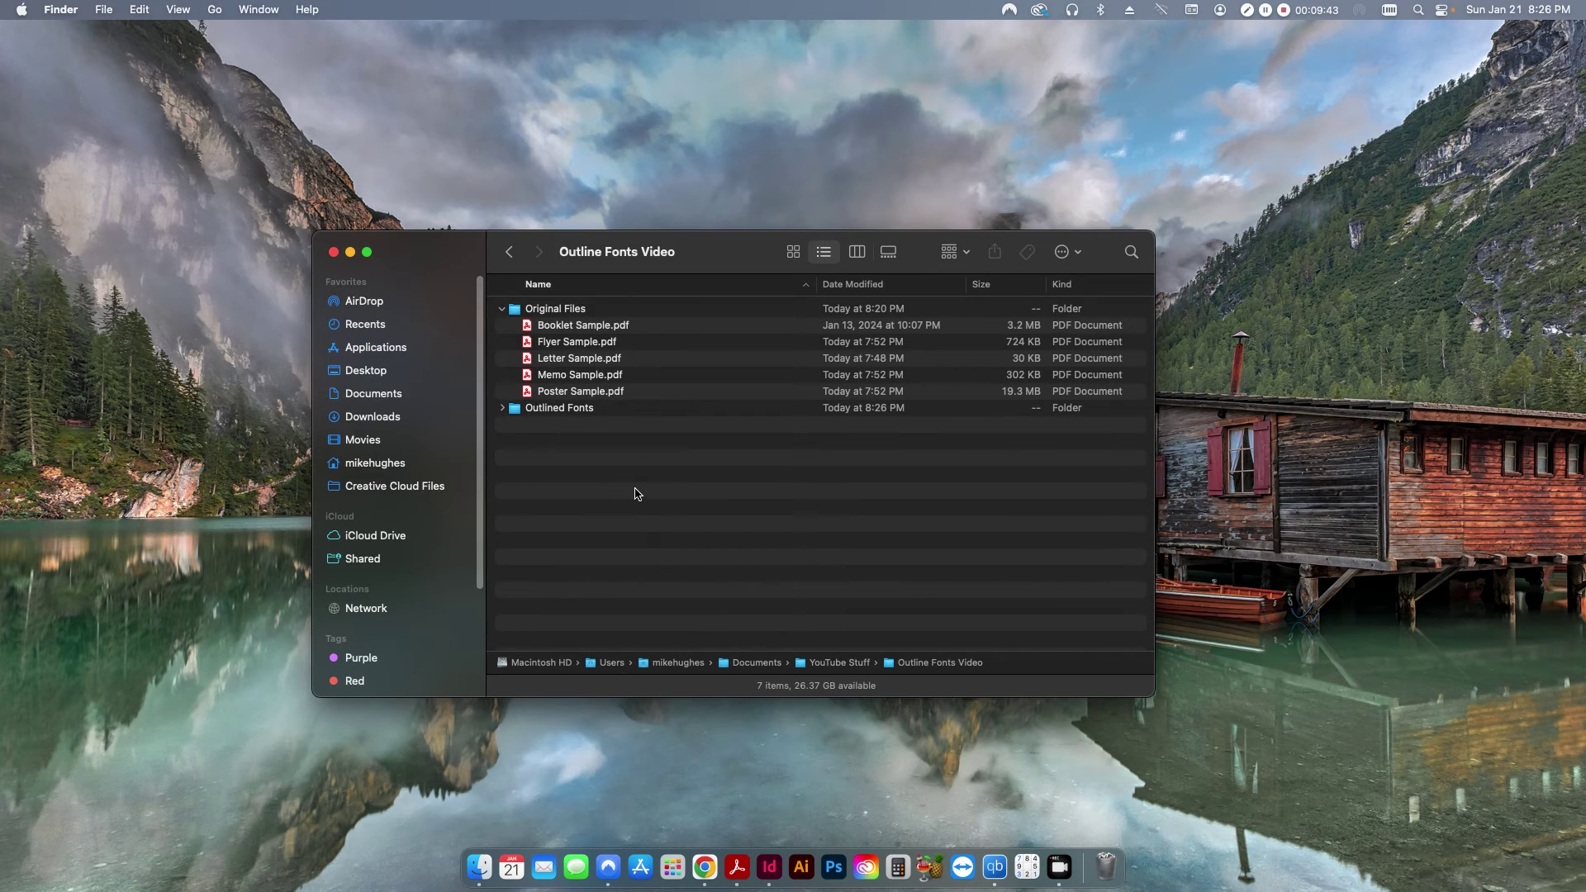
click(502, 409)
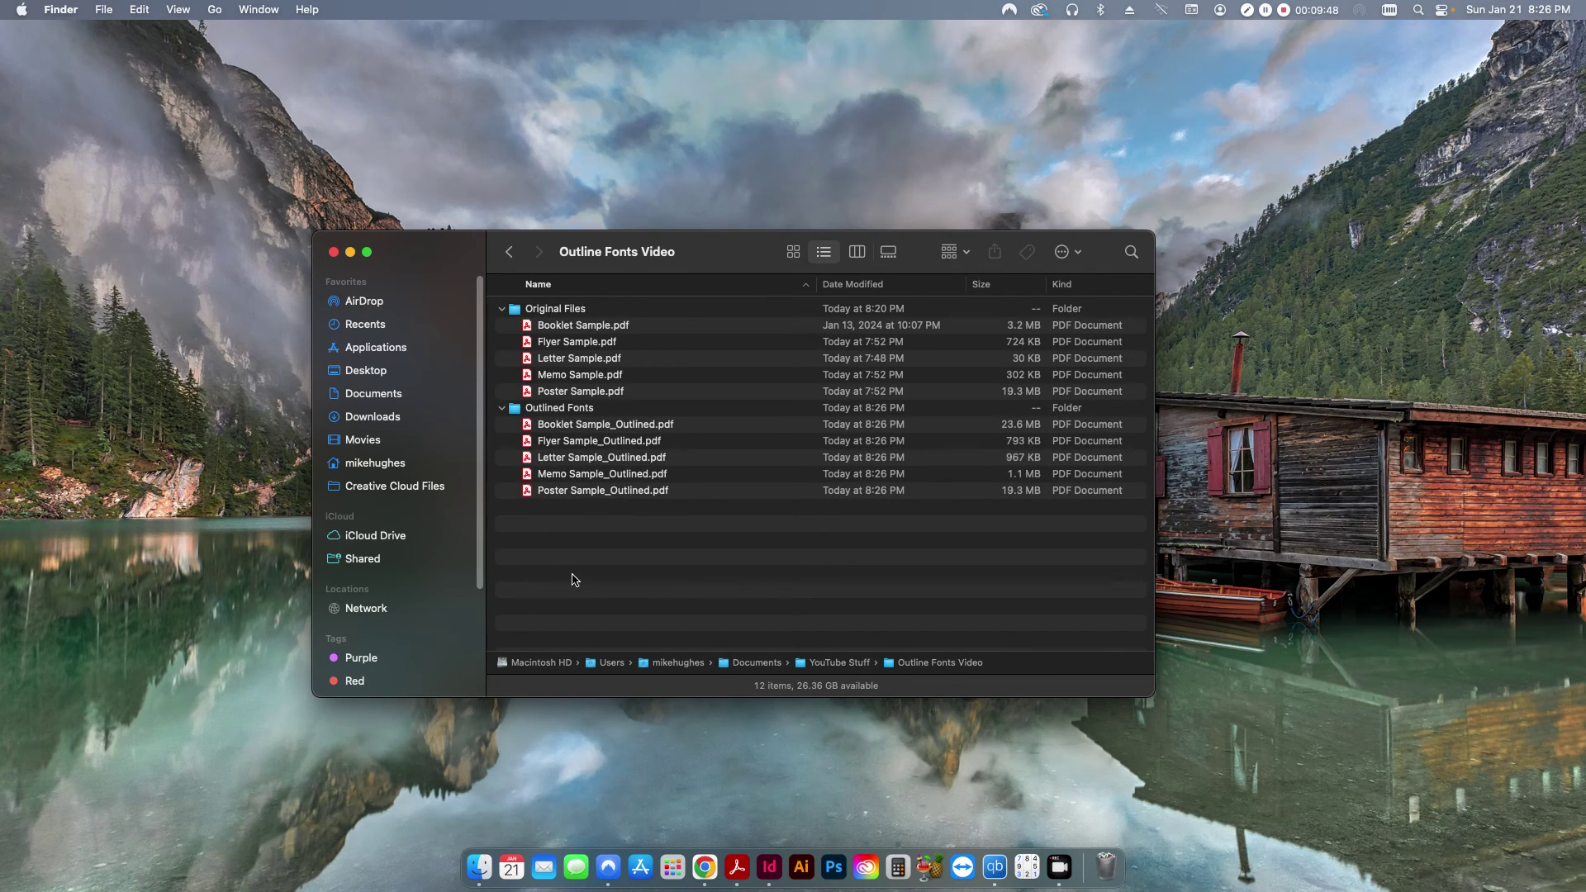
- Open Memo Sample.pdf from Original Files, inspect the content objects of Page 1 for live text, and close the file
double_click(572, 393)
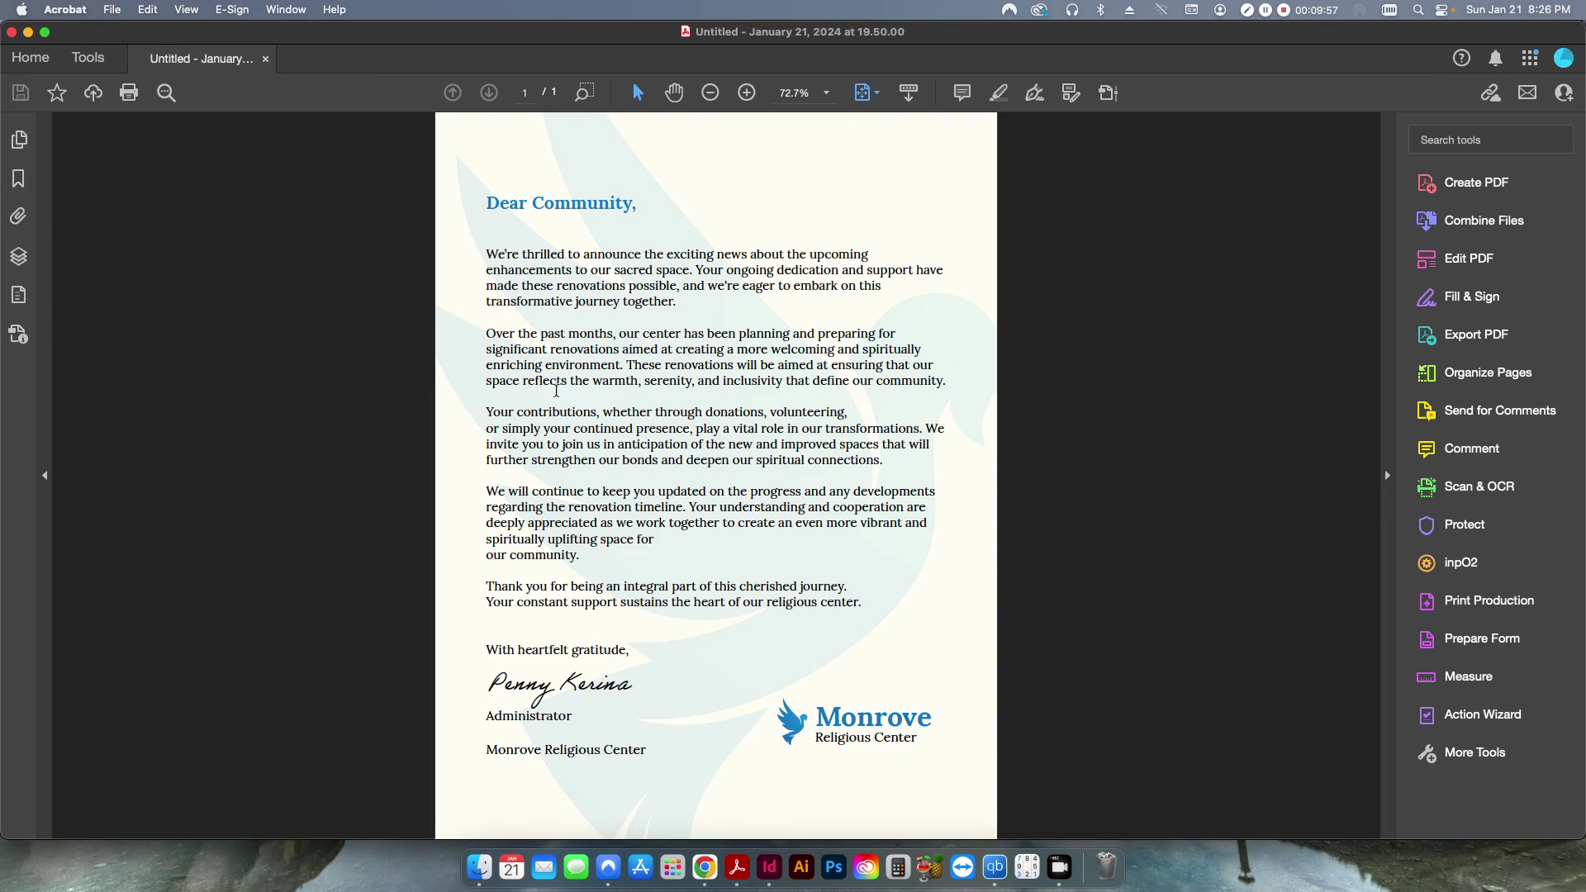
click(19, 294)
click(51, 201)
click(65, 226)
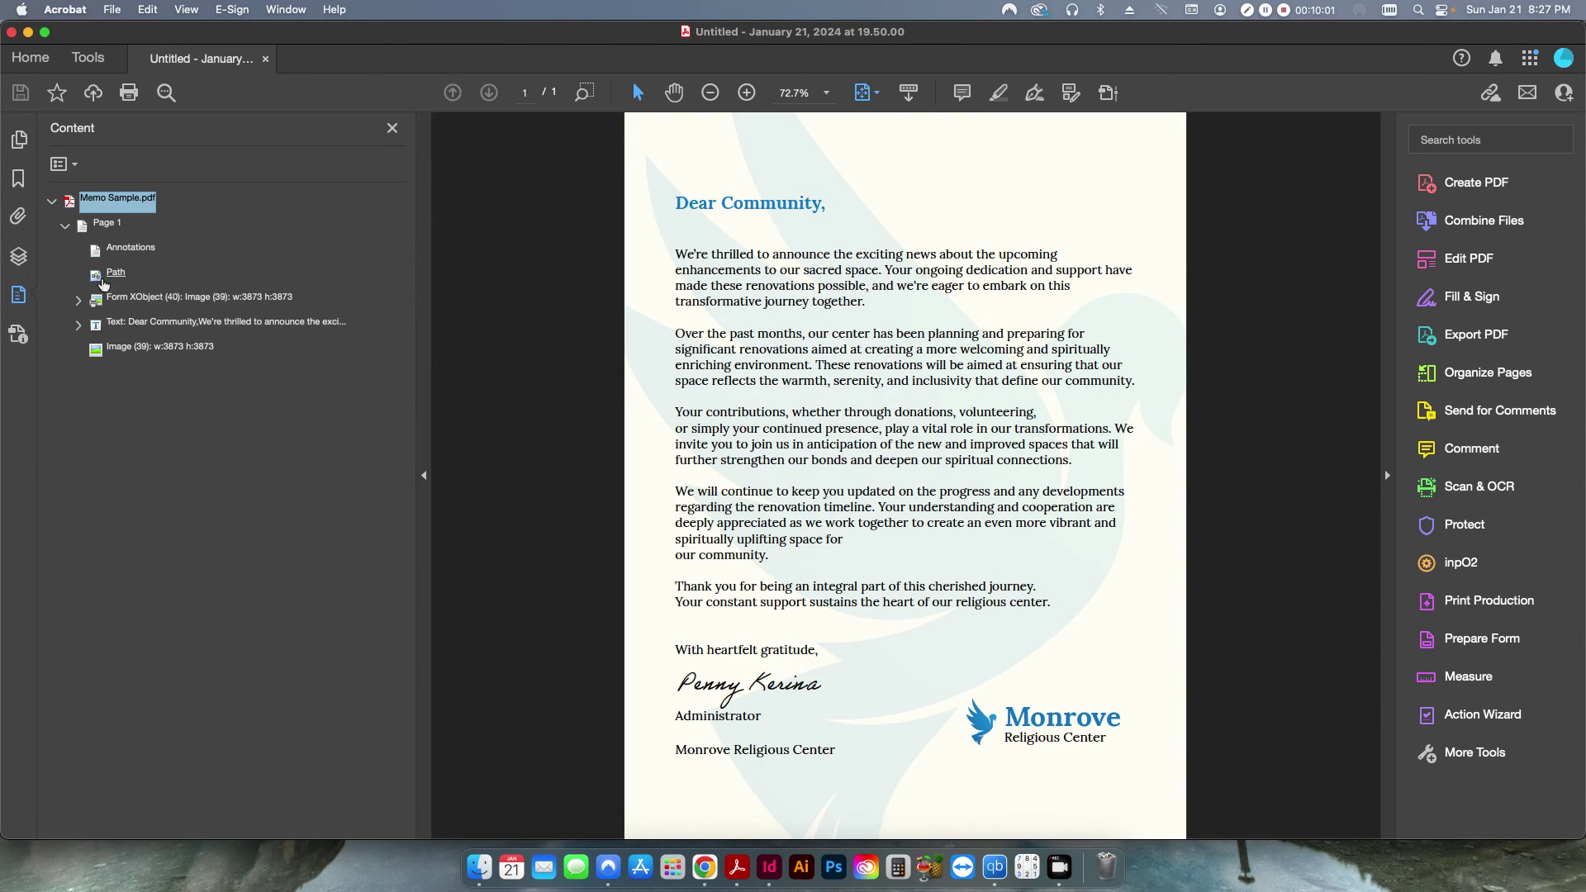
click(265, 59)
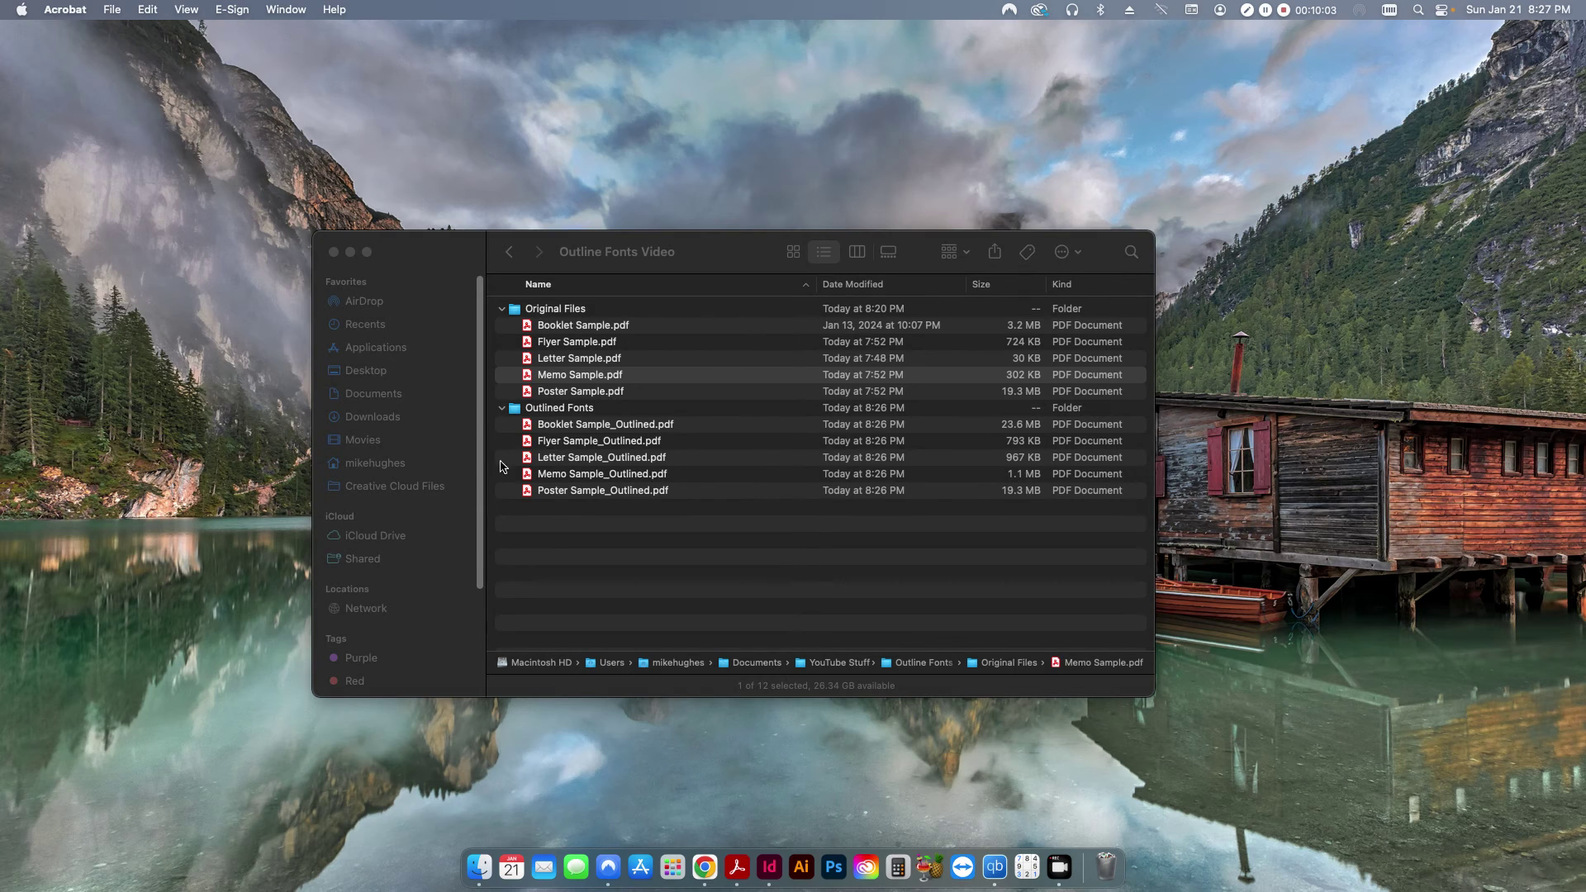
- Open Memo Sample_Outlined.pdf from Outlined Fonts, inspect the content objects of Page 1 for remaining text, and close the file
double_click(570, 473)
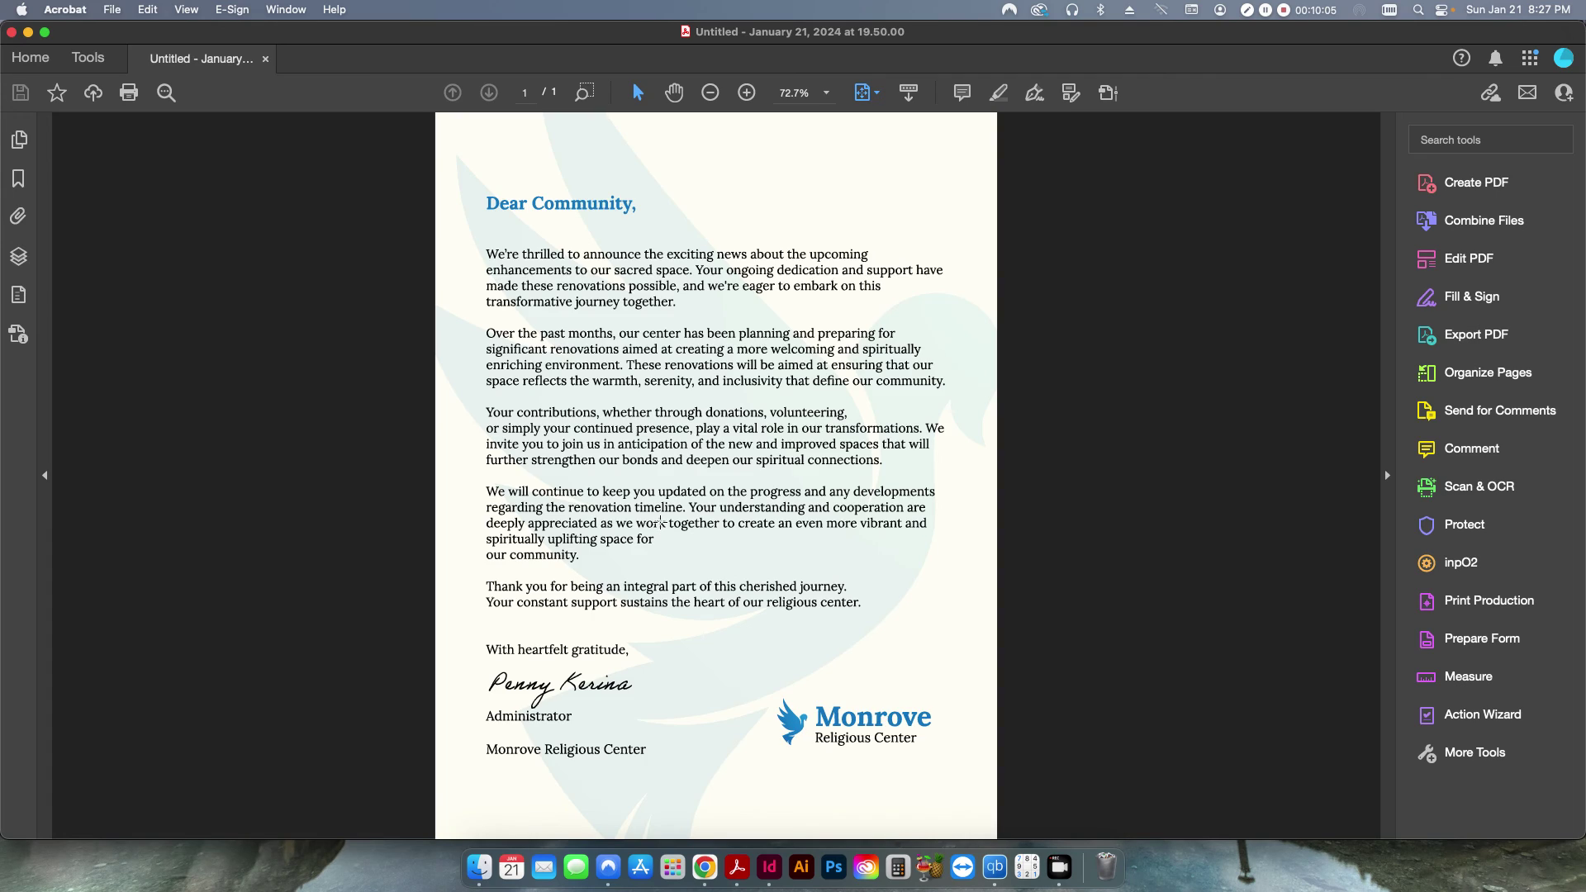
click(18, 294)
click(52, 203)
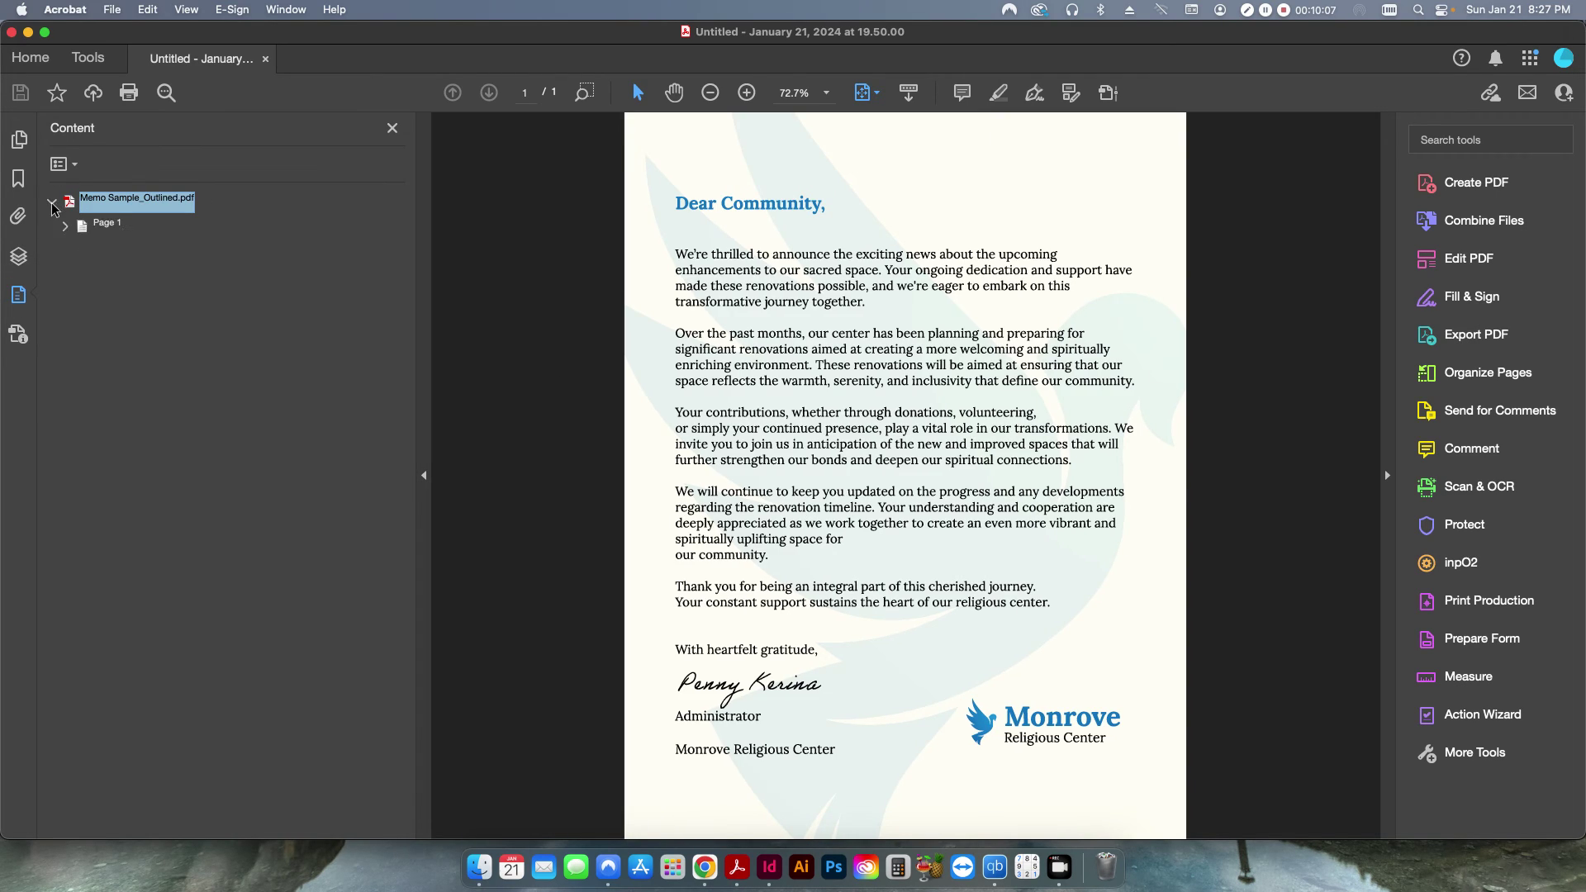
click(64, 225)
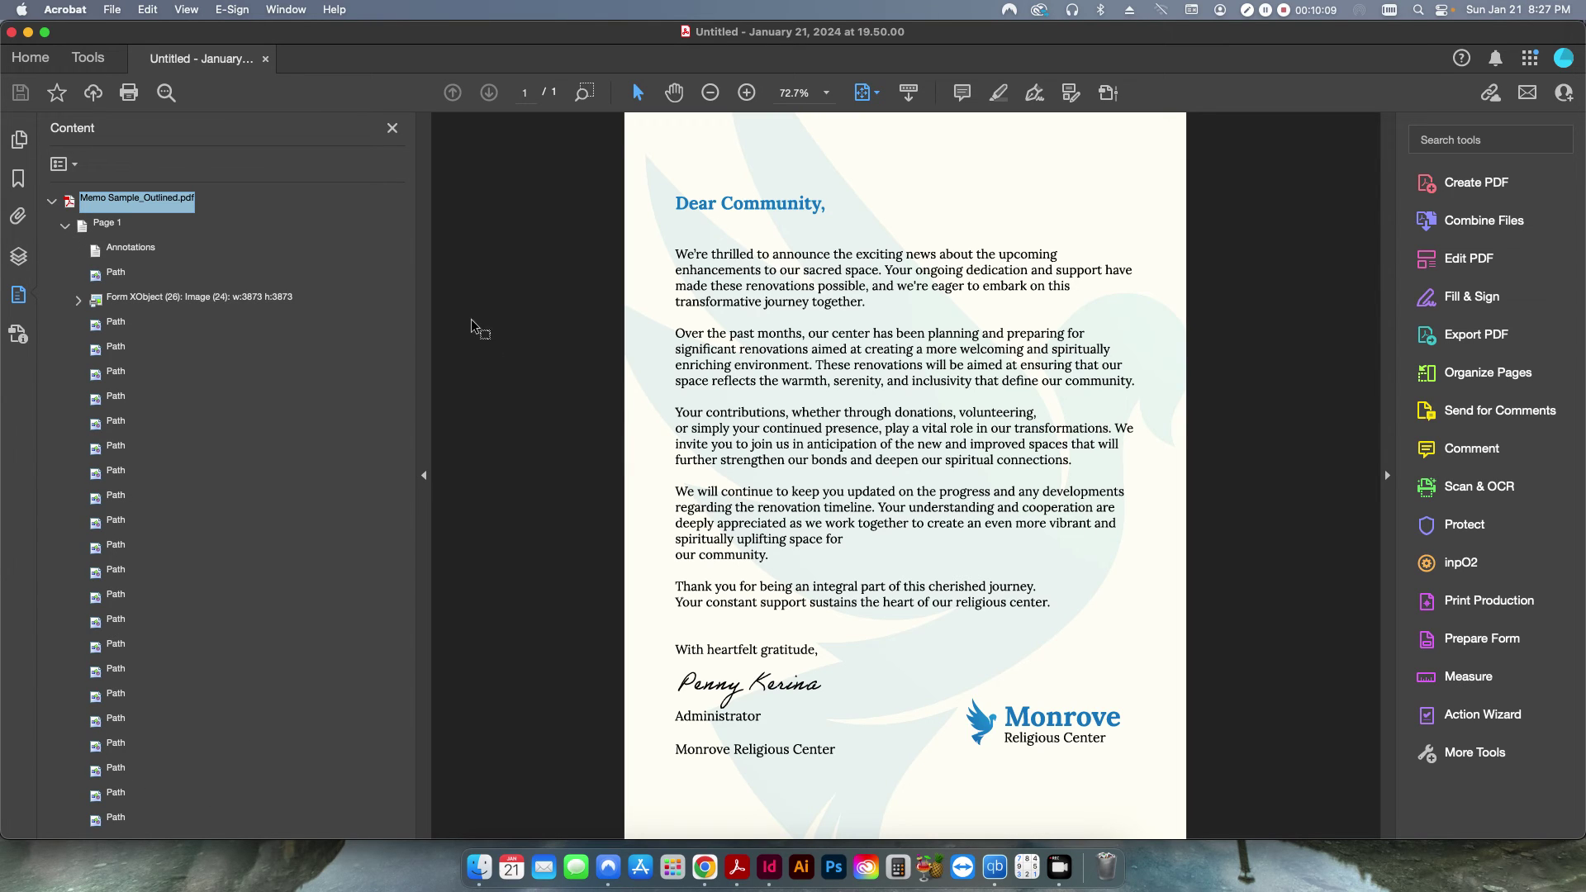
click(392, 128)
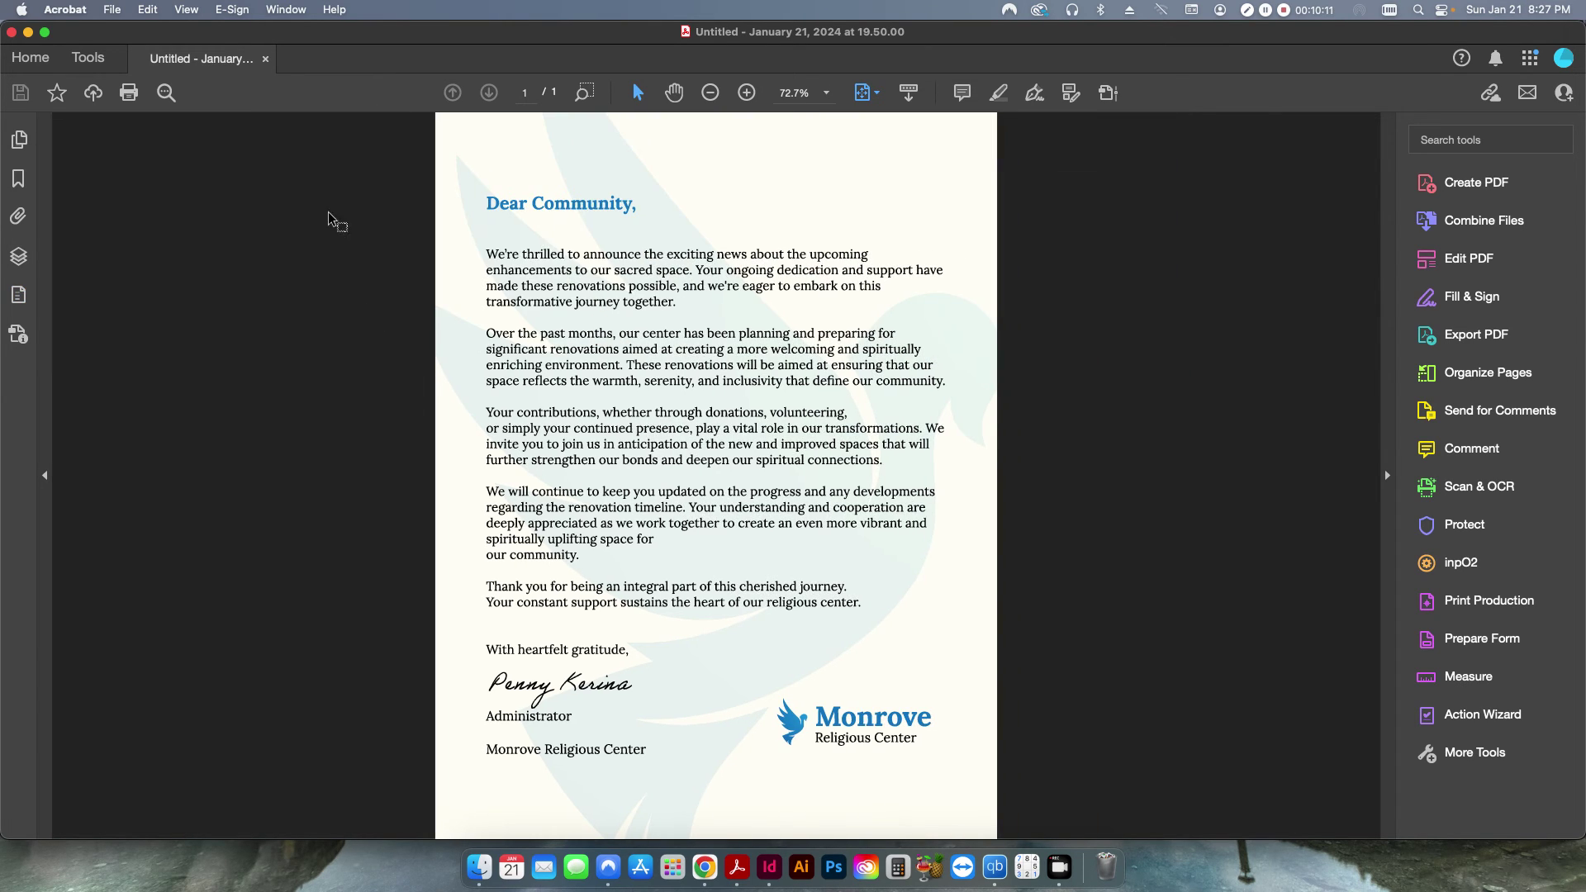
click(265, 58)
click(666, 595)
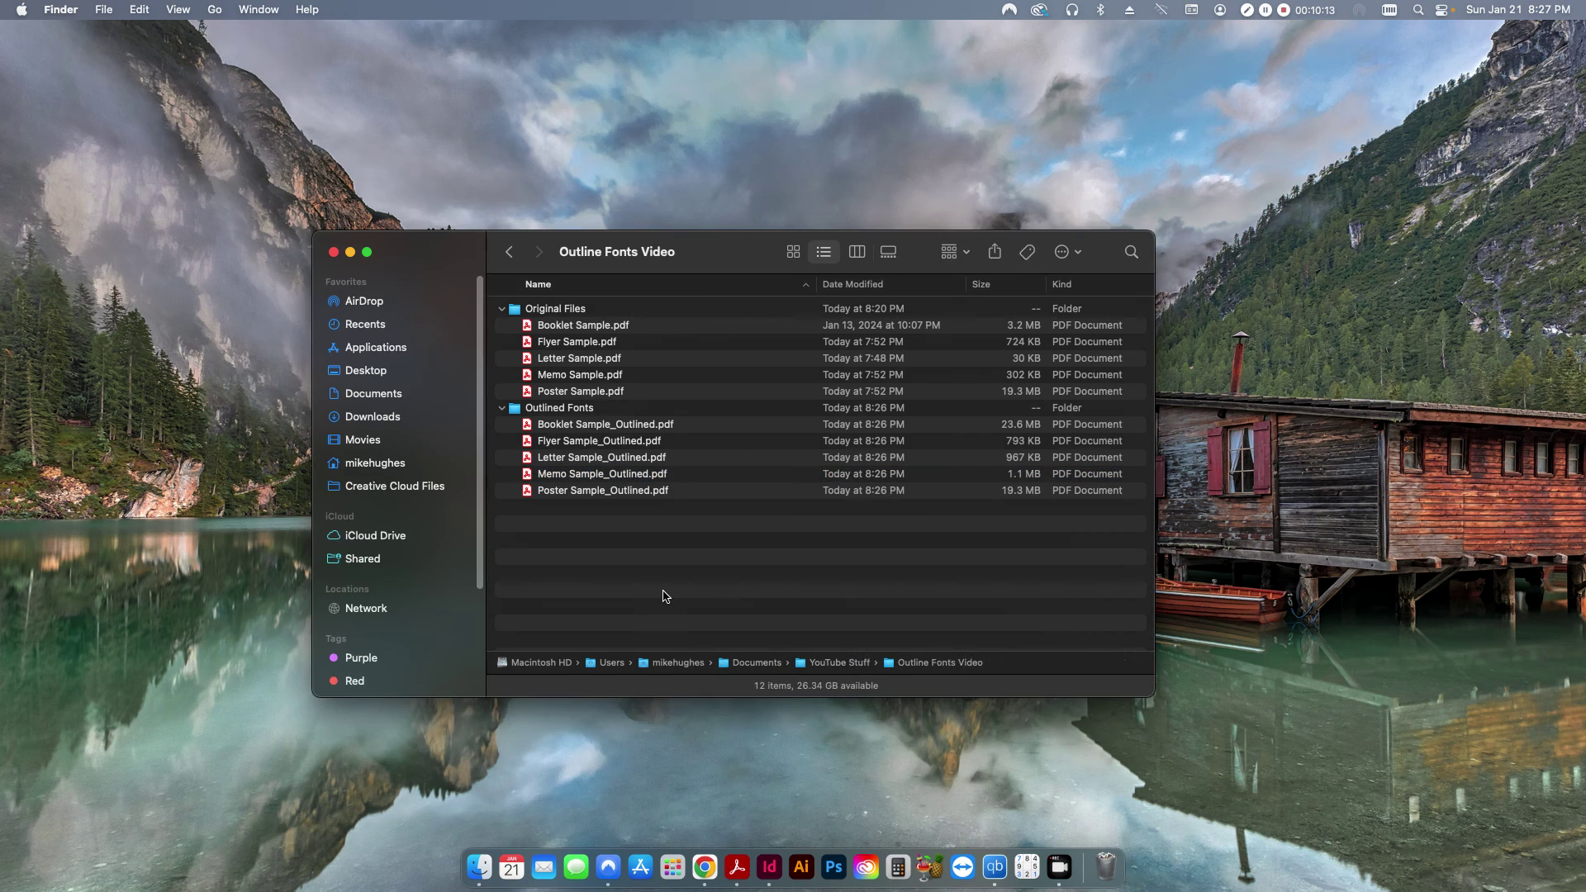